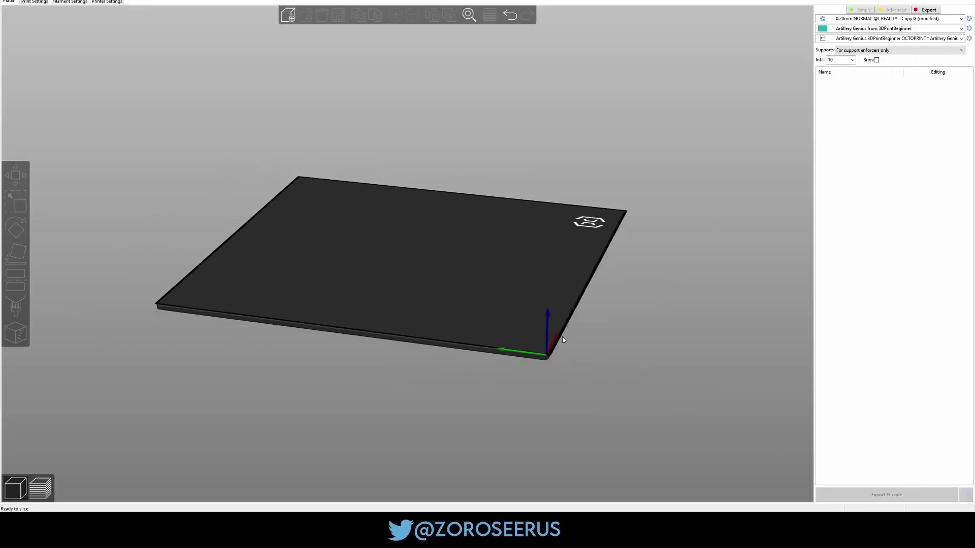
- Import the Back SB model onto the empty print bed with Ctrl+I
drag(562, 336, 496, 265)
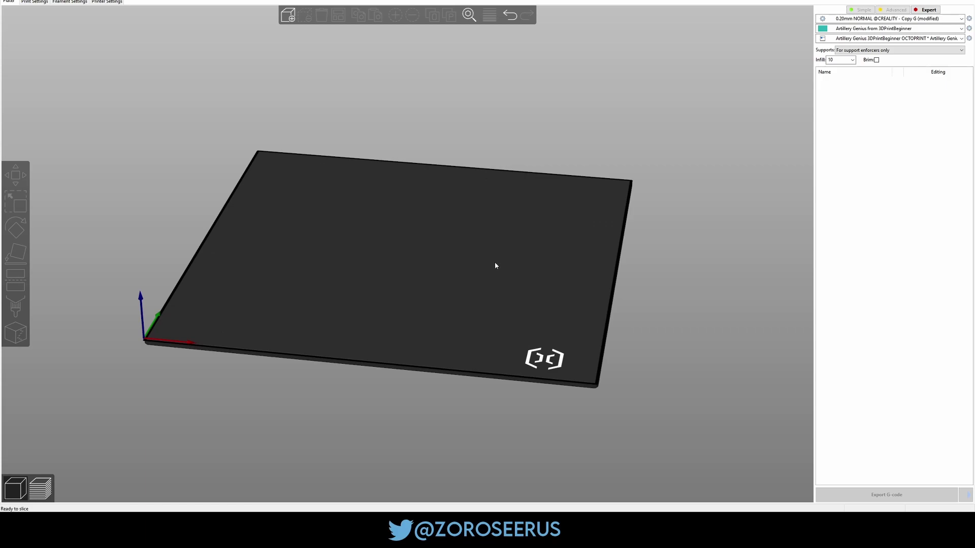
key(ctrl+i)
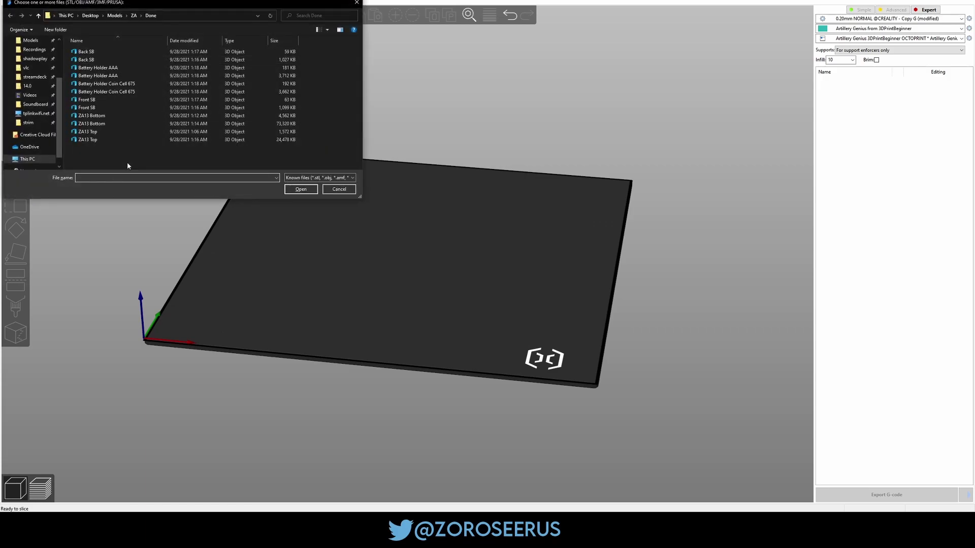
double_click(109, 52)
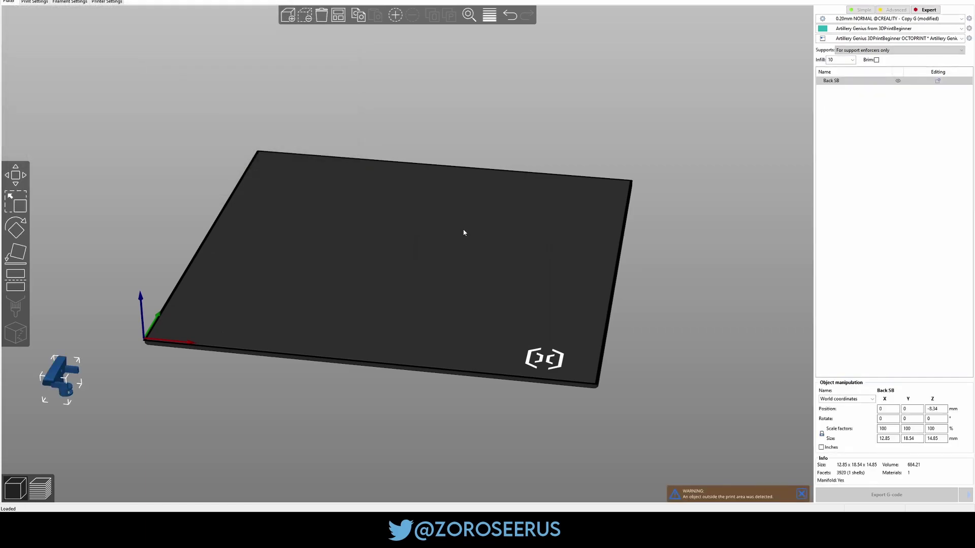
- Orbit around Back SB and switch to the Paint-on supports tool
drag(465, 233, 528, 257)
scroll(464, 253, up, 6)
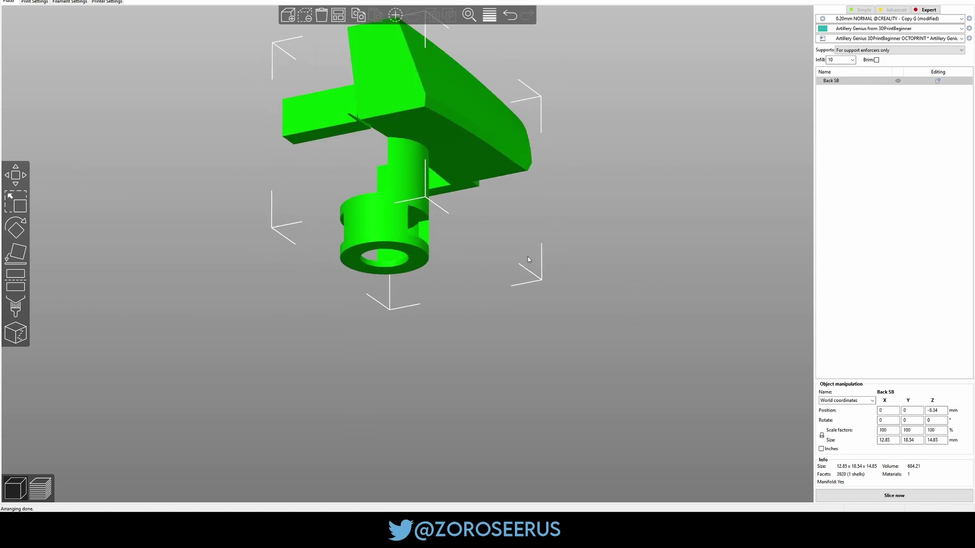
scroll(310, 165, up, 3)
mouse_move(310, 141)
mouse_down()
mouse_move(292, 187)
mouse_move(301, 208)
mouse_move(603, 251)
mouse_up()
key(l)
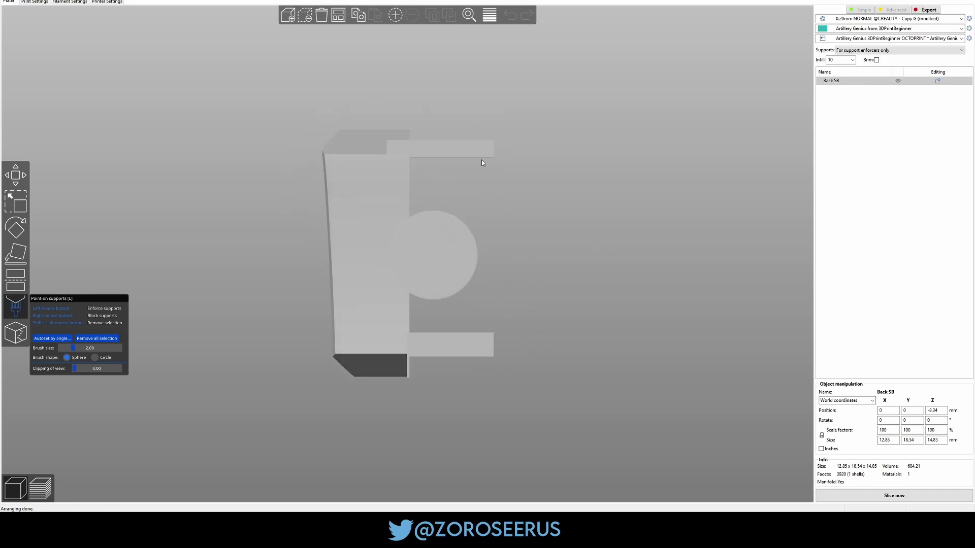
- Paint enforcers down Back SB's left side and lower arm, then slice to inspect the supports
mouse_move(359, 156)
mouse_down()
mouse_move(341, 232)
mouse_move(344, 344)
mouse_move(454, 349)
mouse_move(555, 282)
mouse_move(573, 302)
mouse_move(574, 325)
mouse_move(551, 312)
mouse_move(477, 137)
mouse_move(437, 174)
mouse_move(424, 244)
mouse_move(487, 333)
mouse_up()
key(ctrl+r)
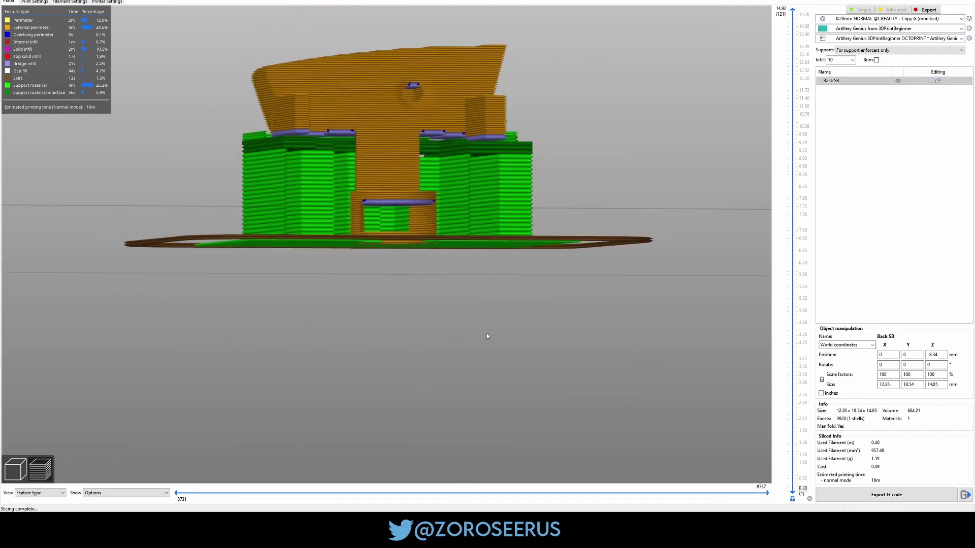
mouse_move(461, 303)
mouse_down()
mouse_move(472, 355)
mouse_move(462, 284)
mouse_move(500, 348)
mouse_move(460, 331)
mouse_move(464, 310)
mouse_move(469, 341)
mouse_move(531, 320)
mouse_move(537, 339)
mouse_move(485, 312)
mouse_move(439, 319)
mouse_move(543, 333)
mouse_move(358, 230)
mouse_up()
key(l)
- Return to the 3D editor and paint Back SB's inner face as a support enforcer
key(Tab)
key(l)
key(l)
drag(384, 172, 369, 215)
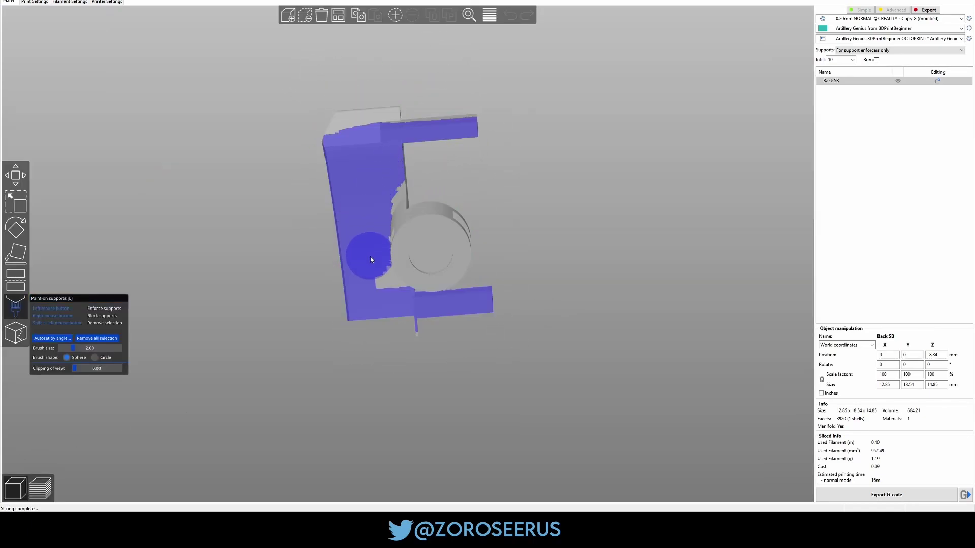
- Add another support enforcer stroke on Back SB and orbit to check it
click(385, 289)
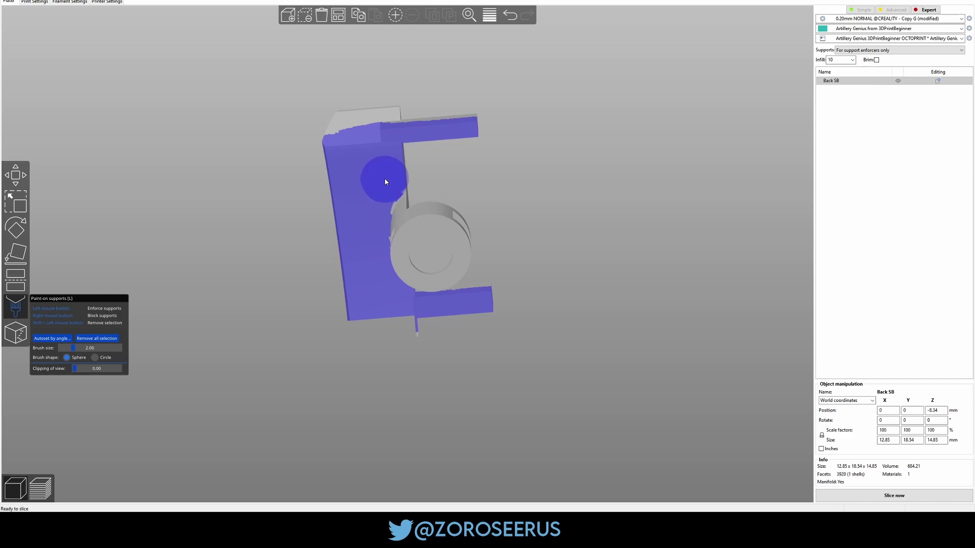
drag(502, 176, 567, 166)
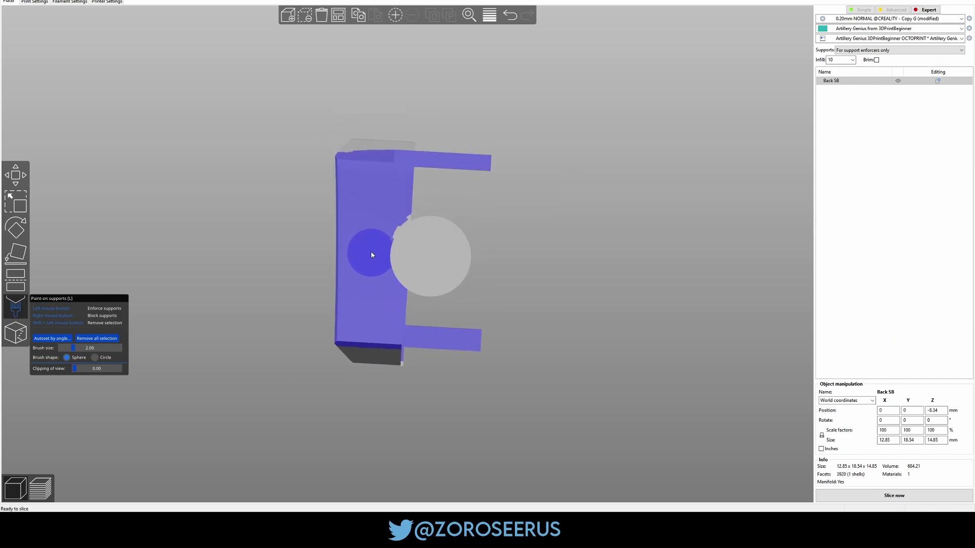
drag(487, 213, 564, 224)
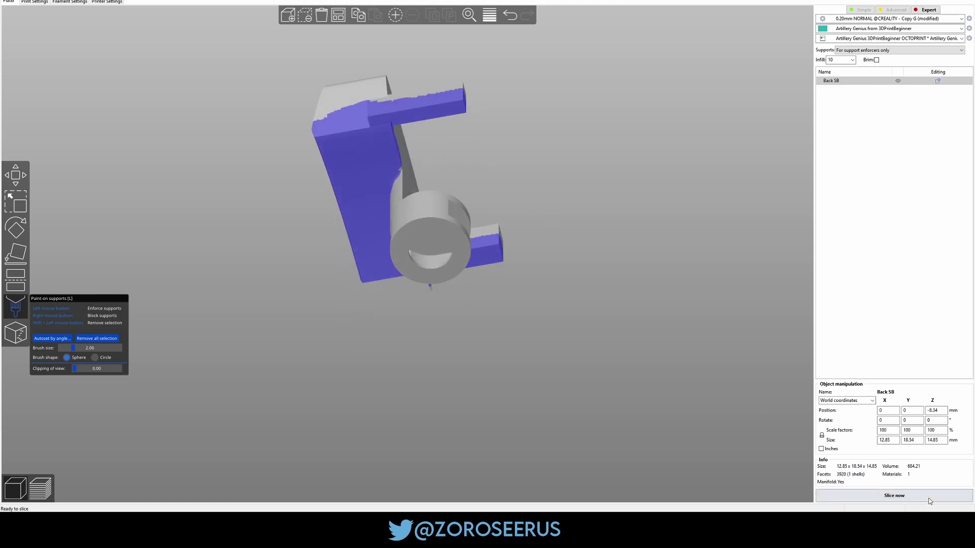
- Slice the repainted part (0.41 m filament, about 16 minutes) and inspect the preview
click(930, 498)
scroll(458, 240, up, 8)
scroll(458, 240, down, 3)
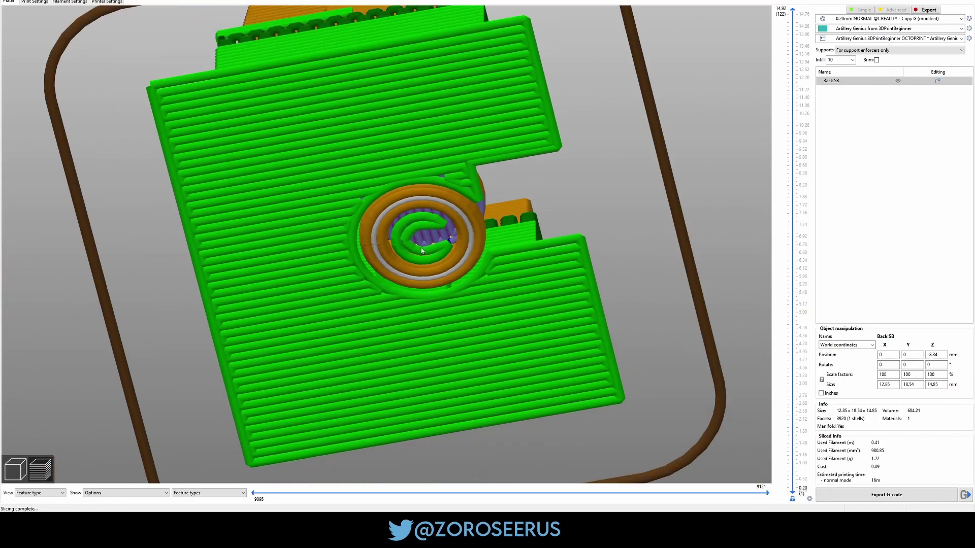
scroll(421, 249, down, 3)
drag(619, 212, 523, 307)
scroll(513, 285, down, 3)
- Return to the 3D editor and exit support painting on Back SB
click(28, 461)
scroll(444, 332, down, 2)
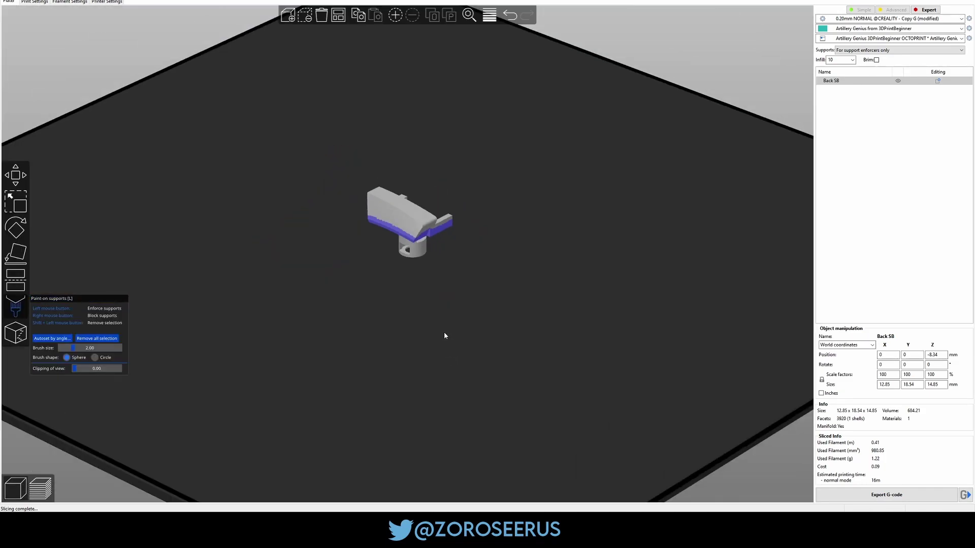
mouse_move(444, 332)
mouse_down()
mouse_move(484, 305)
mouse_move(446, 307)
mouse_move(452, 250)
mouse_up()
key(l)
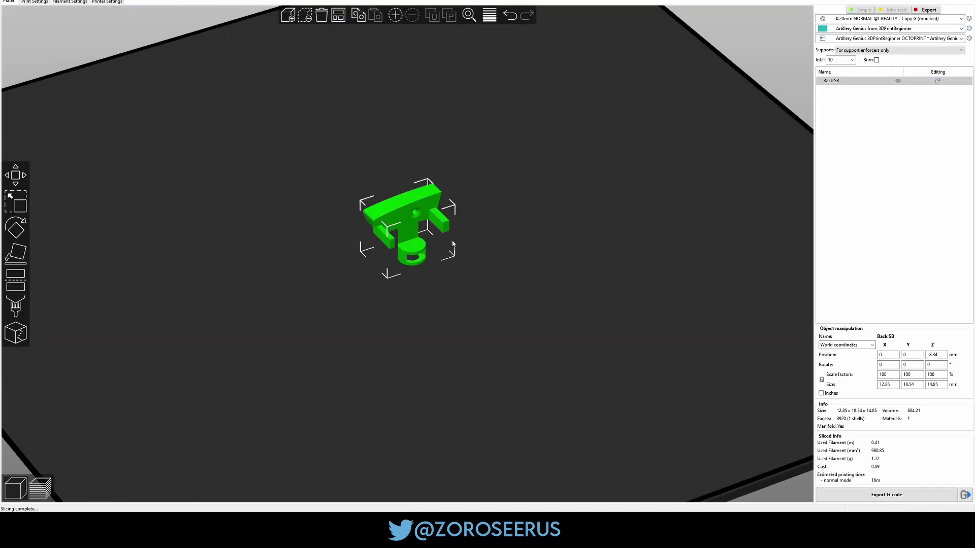
scroll(474, 235, up, 3)
- Rotate Back SB 90° about X and auto-arrange it on the bed
click(888, 364)
text(90)
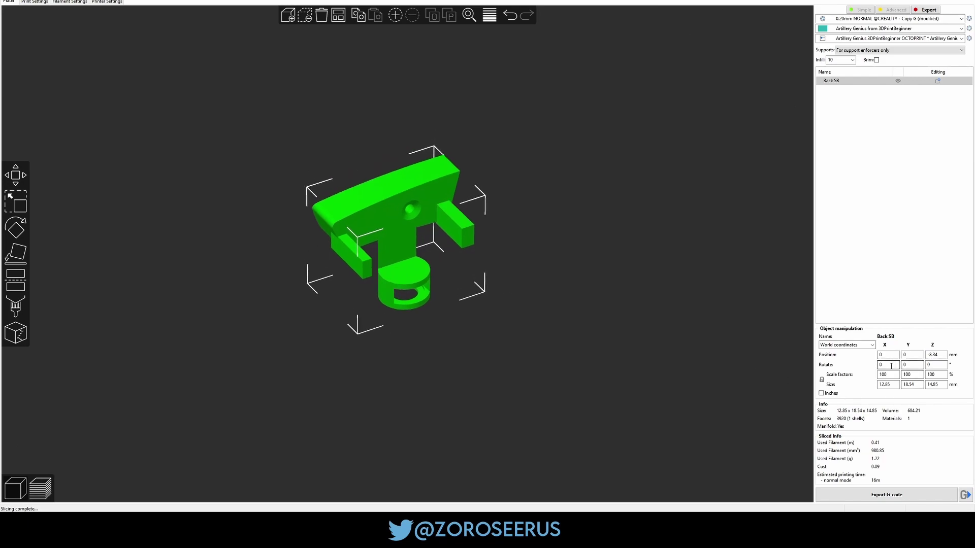
key(Return)
key(Escape)
key(a)
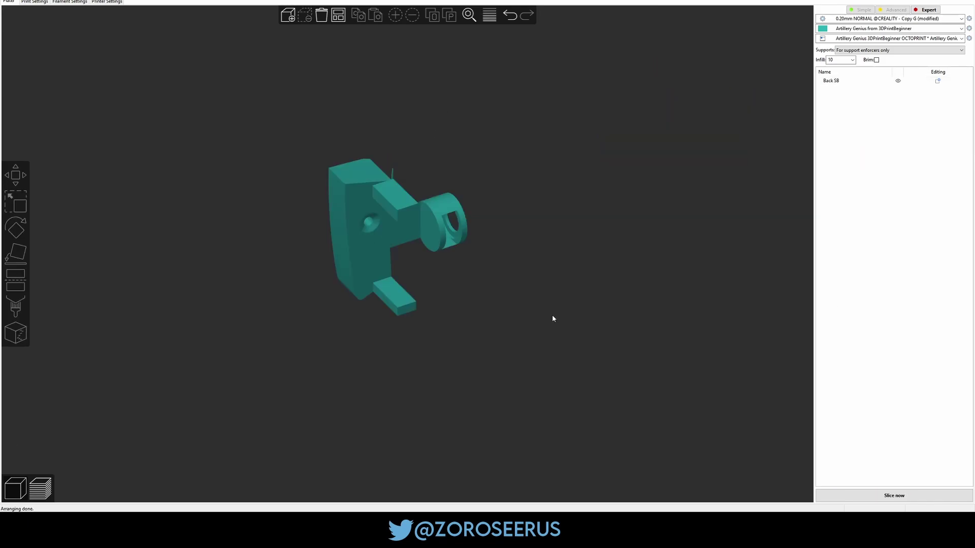
mouse_move(552, 315)
mouse_down()
mouse_move(496, 290)
mouse_move(498, 263)
mouse_move(431, 222)
mouse_move(448, 82)
mouse_move(425, 78)
mouse_up()
- Clear all old support paint, then paint enforcers on the lower arm and vertical stem
click(440, 223)
scroll(440, 224, up, 3)
key(l)
click(97, 338)
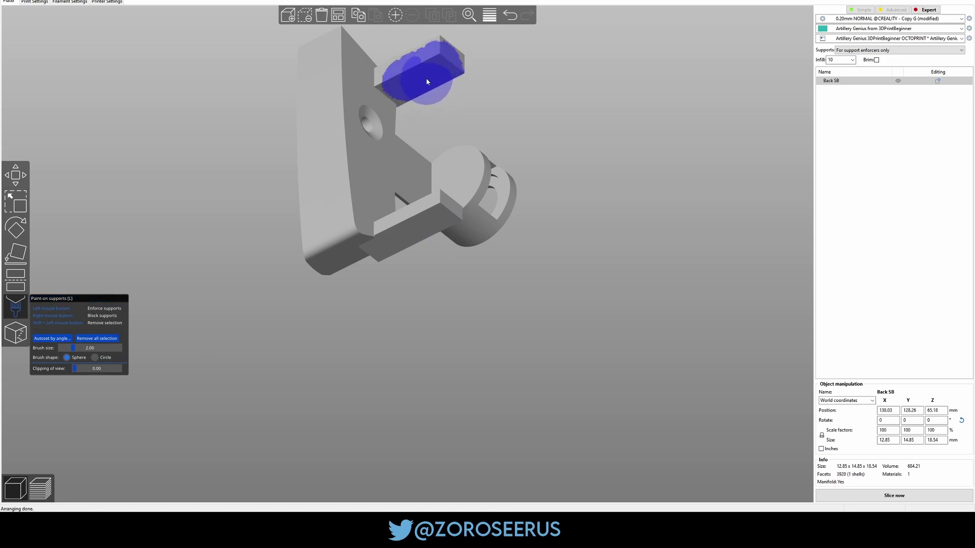
mouse_move(429, 223)
mouse_down()
mouse_move(386, 252)
mouse_move(341, 253)
mouse_move(327, 270)
mouse_up()
key(1)
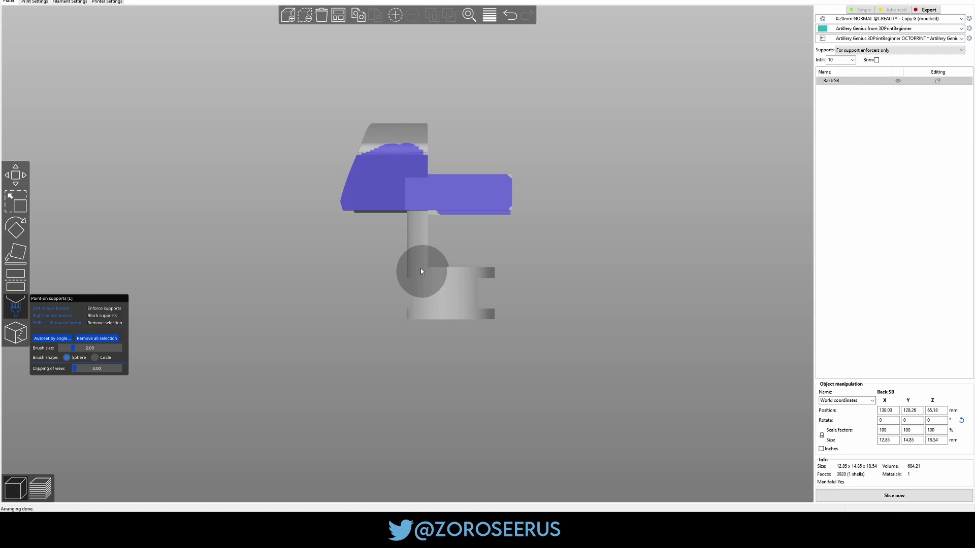
mouse_move(420, 268)
mouse_down()
mouse_move(419, 245)
mouse_move(417, 272)
mouse_move(432, 279)
mouse_move(435, 311)
mouse_move(424, 315)
mouse_move(471, 316)
mouse_move(450, 282)
mouse_move(469, 275)
mouse_up()
- Re-slice to check the supports, then delete Back SB from the bed
key(ctrl+r)
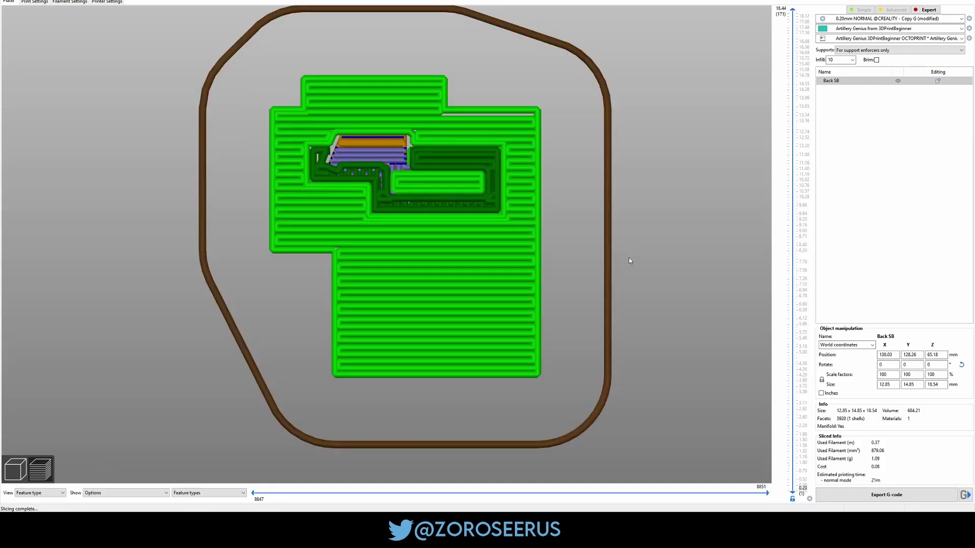
key(0)
drag(599, 323, 491, 247)
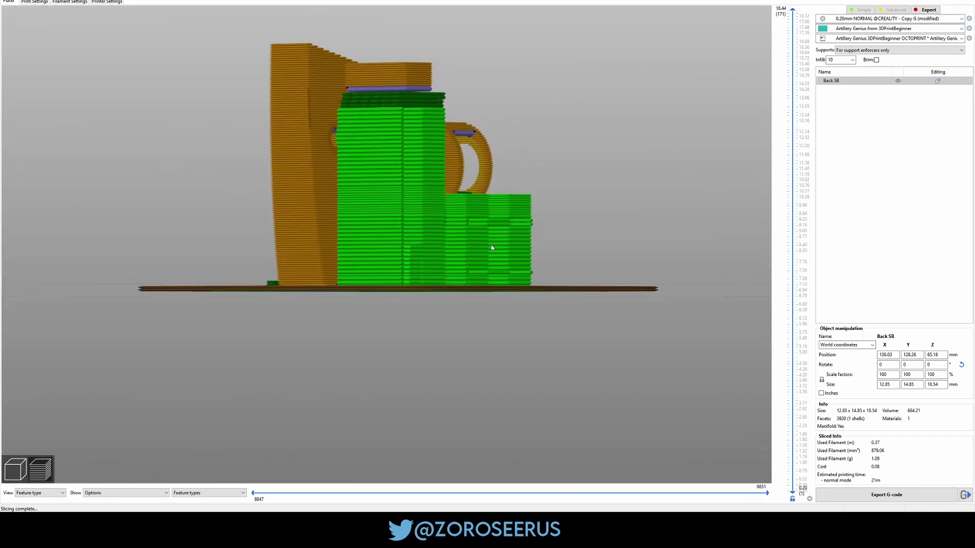
click(22, 477)
drag(379, 350, 461, 339)
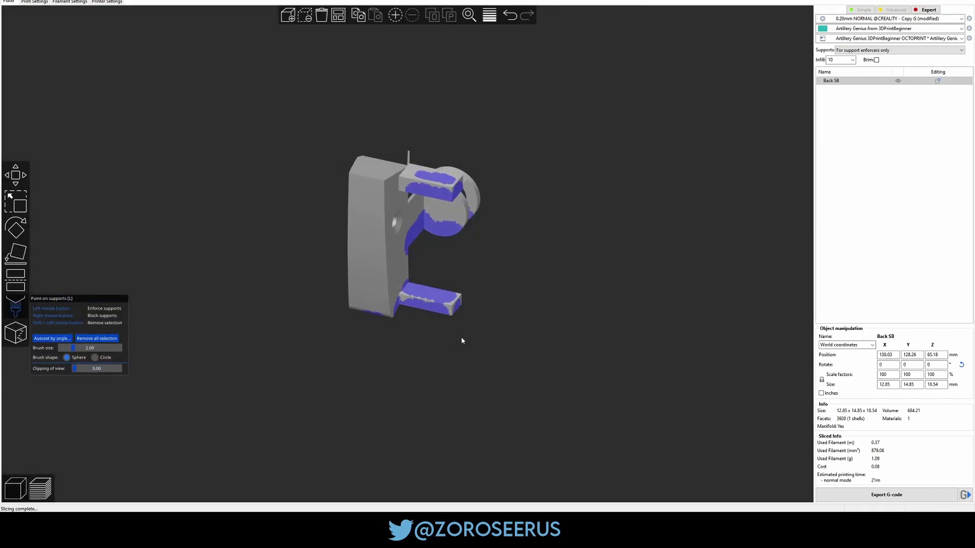
key(Delete)
- Import Battery Holder AAA.stl onto the bed and select it
key(ctrl+i)
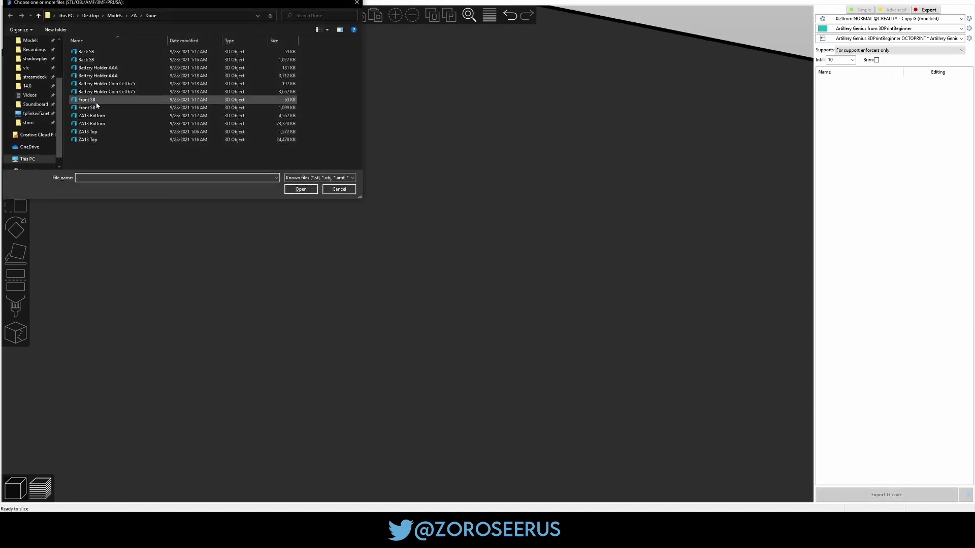
double_click(104, 77)
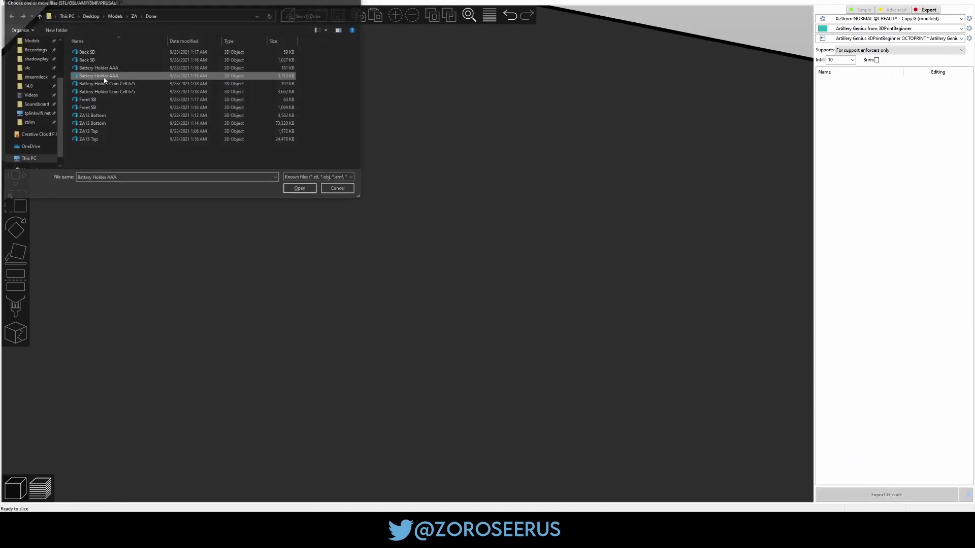
drag(490, 285, 461, 297)
scroll(468, 278, up, 3)
click(468, 287)
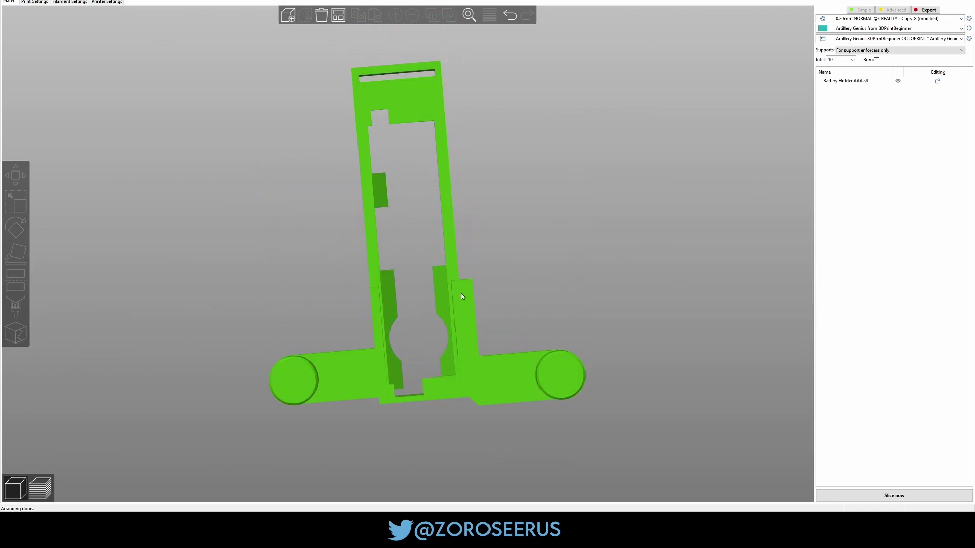
click(458, 294)
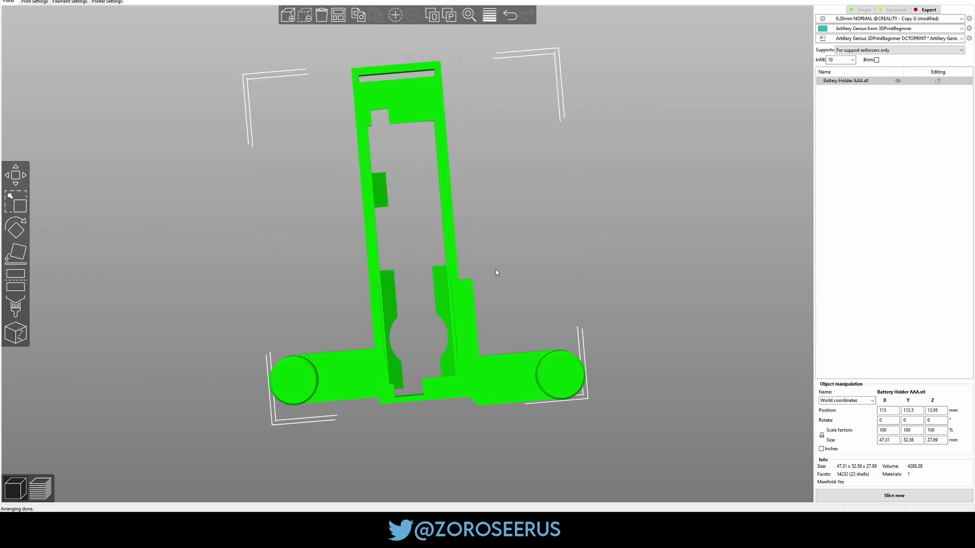
- From a bottom view, paint support enforcers on both cylinder sections of the AAA holder
drag(589, 224, 614, 251)
scroll(614, 250, up, 5)
key(l)
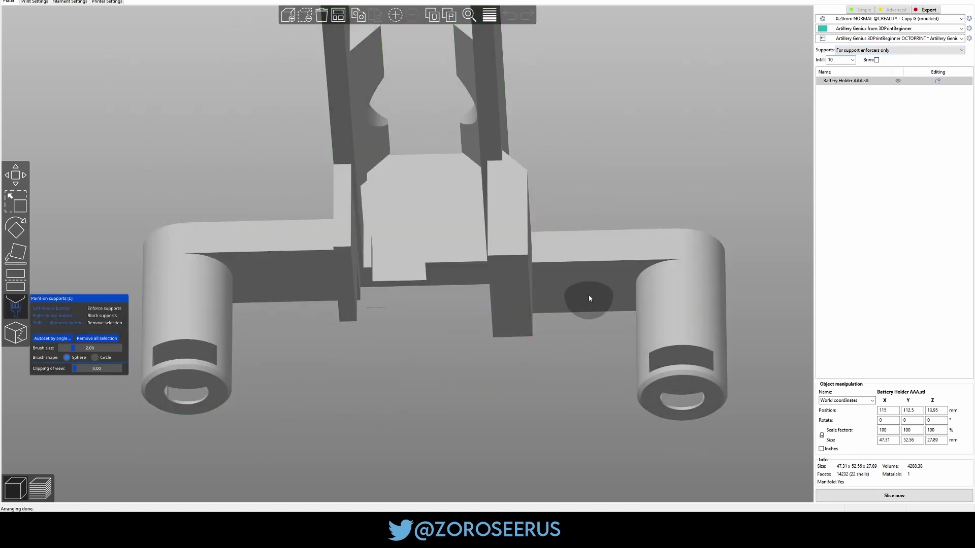
key(2)
mouse_move(622, 289)
mouse_down()
mouse_move(622, 351)
mouse_move(583, 353)
mouse_move(579, 297)
mouse_move(567, 284)
mouse_move(563, 322)
mouse_move(637, 336)
mouse_move(659, 364)
mouse_move(631, 287)
mouse_move(636, 265)
mouse_up()
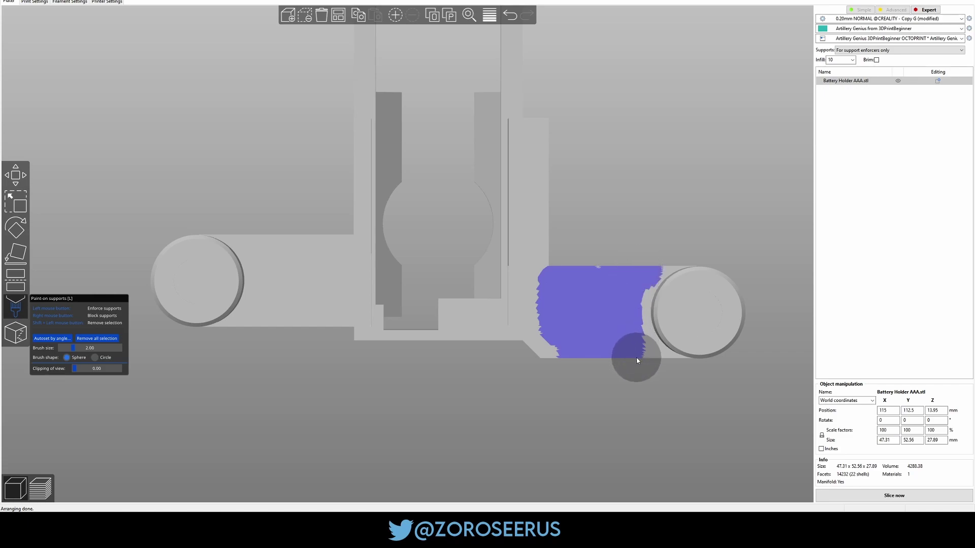
mouse_move(637, 358)
mouse_down()
mouse_move(658, 358)
mouse_move(629, 312)
mouse_up()
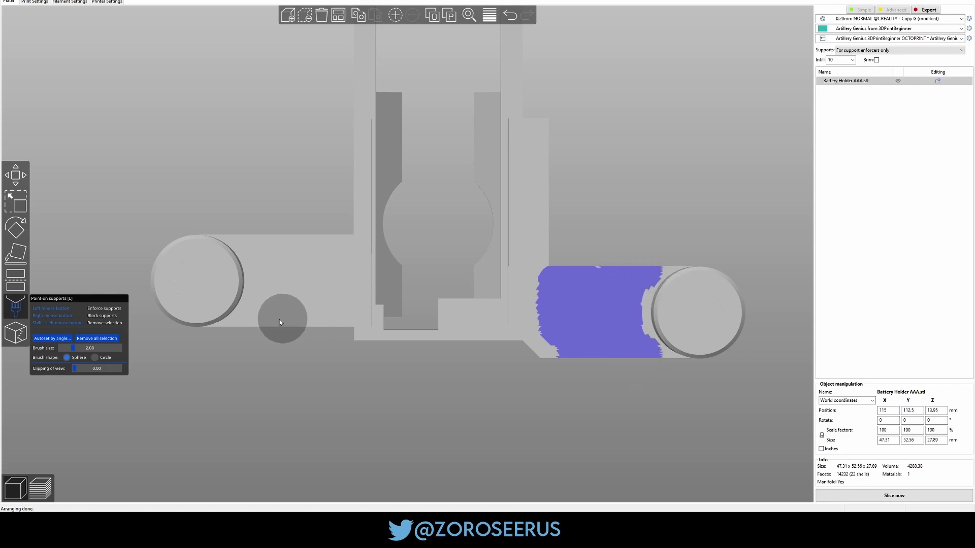
mouse_move(279, 310)
mouse_down()
mouse_move(283, 243)
mouse_move(320, 324)
mouse_move(328, 277)
mouse_move(331, 294)
mouse_move(360, 287)
mouse_up()
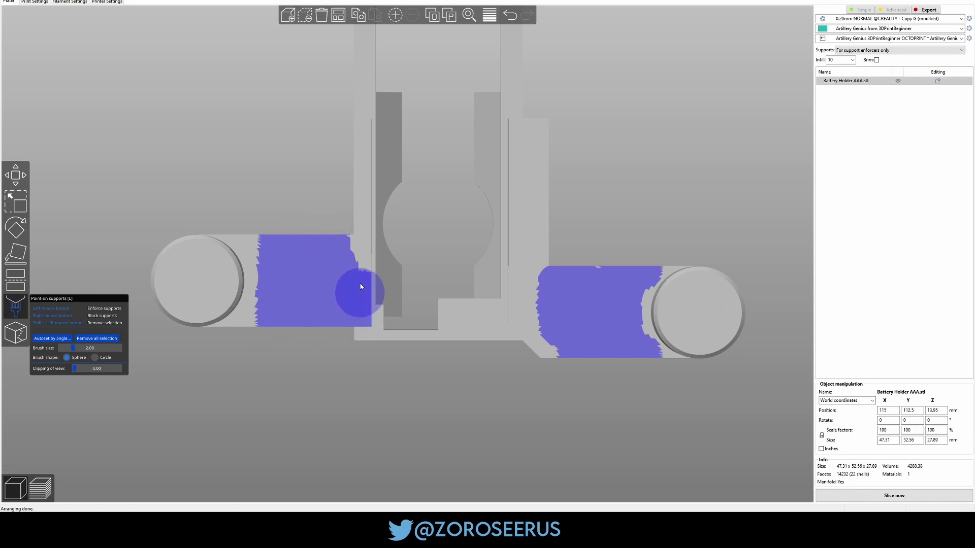
- Paint enforcers up both vertical stems and across the holder's top wall and rim
mouse_move(370, 206)
mouse_down()
mouse_move(355, 347)
mouse_move(355, 210)
mouse_move(356, 347)
mouse_move(358, 162)
mouse_up()
scroll(361, 76, down, 3)
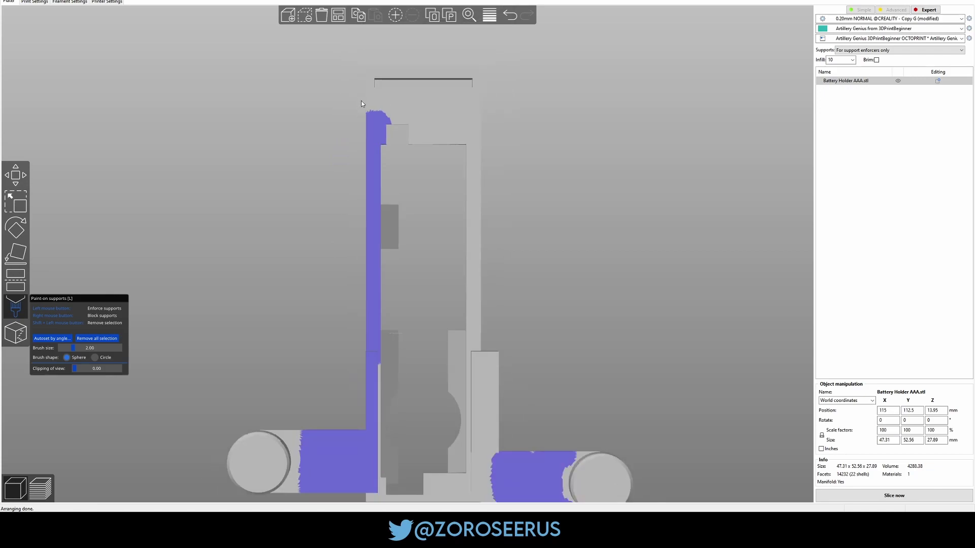
drag(477, 139, 472, 270)
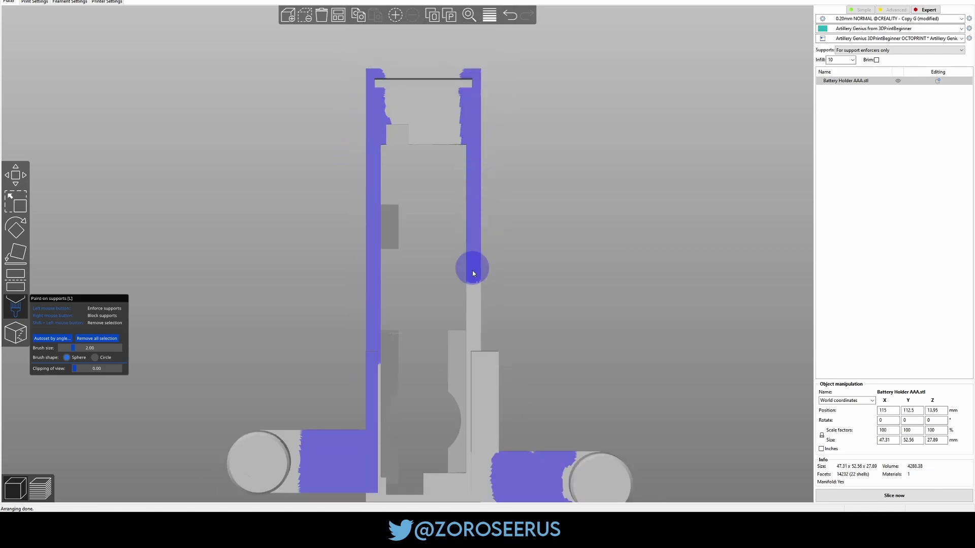
middle_drag(471, 348, 476, 242)
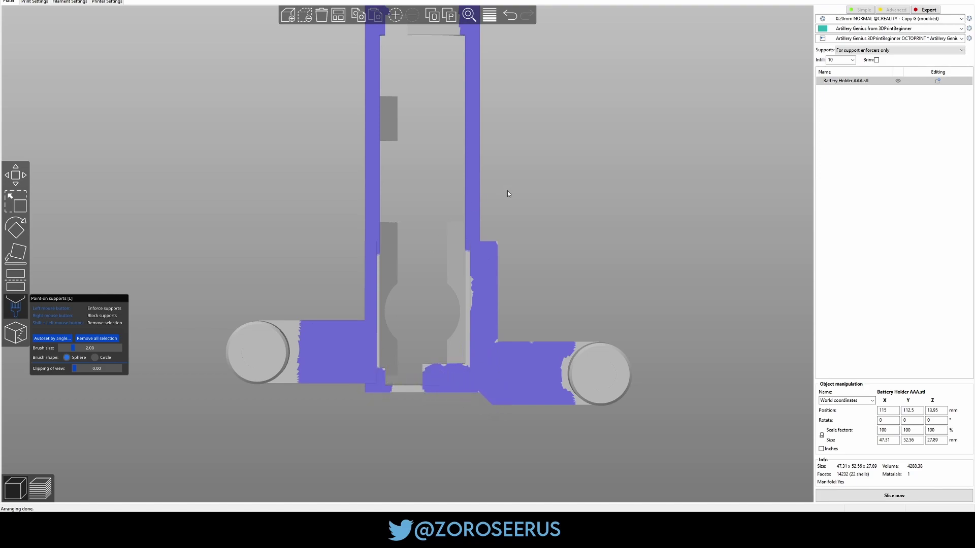
key(z)
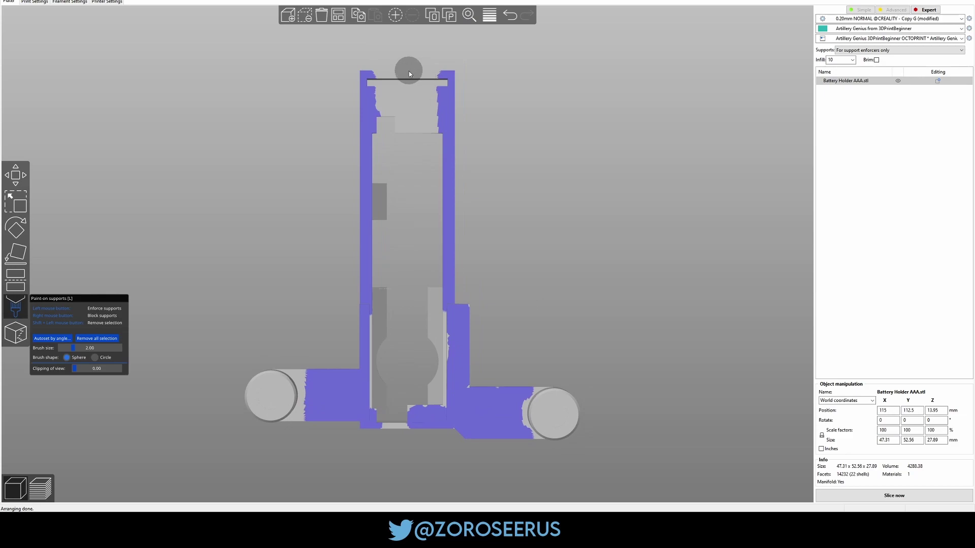
mouse_move(409, 71)
mouse_down()
mouse_move(401, 100)
mouse_move(379, 104)
mouse_move(432, 104)
mouse_up()
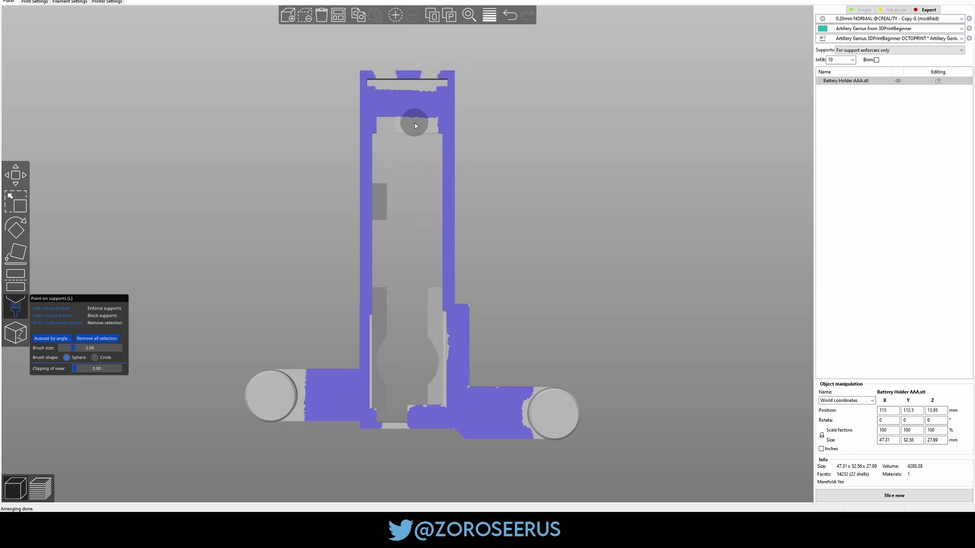
mouse_move(538, 207)
mouse_down()
mouse_move(529, 273)
mouse_move(533, 205)
mouse_up()
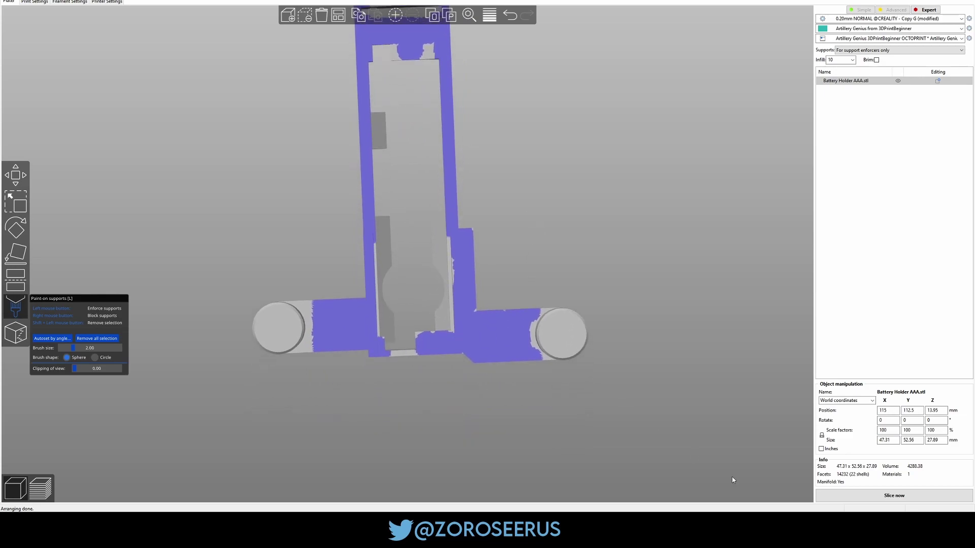
- Slice the painted AAA holder and toggle between the preview and the editor
click(883, 496)
scroll(270, 332, up, 2)
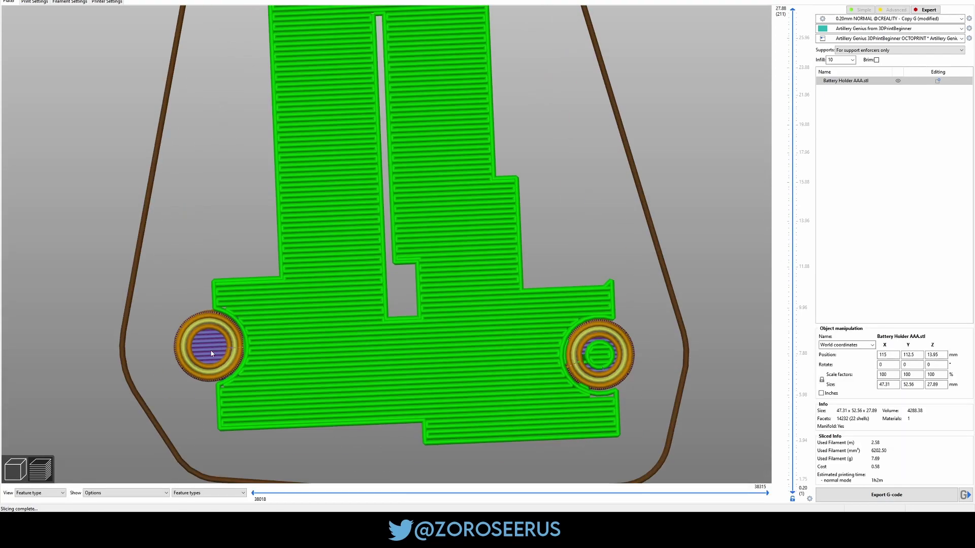
key(Tab)
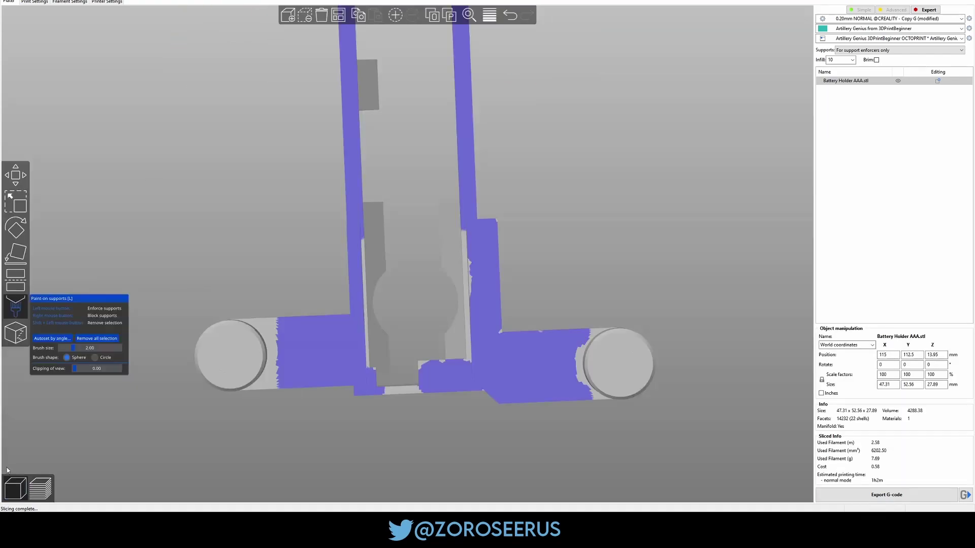
key(Tab)
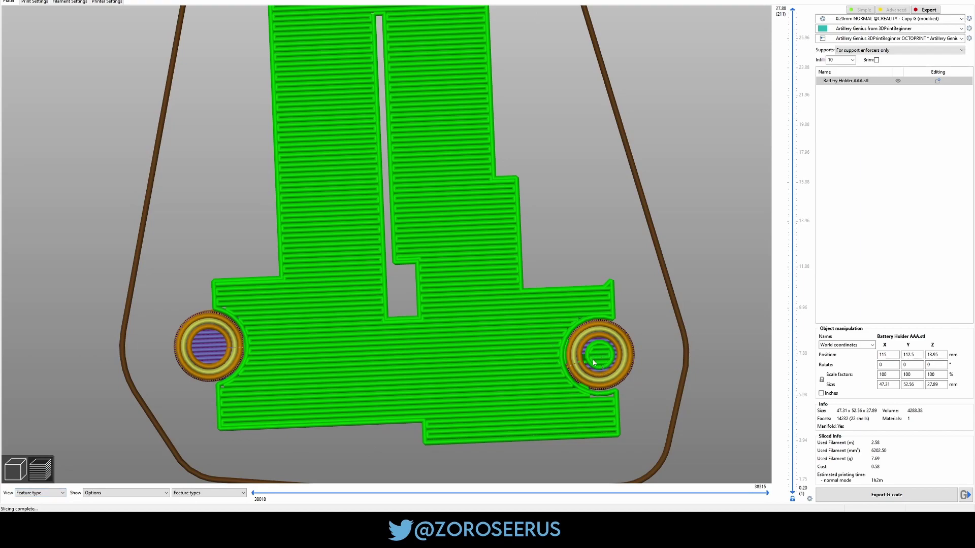
- Re-slice from a top-down view, inspect the layers, then remove the AAA holder from the plate
click(5, 473)
mouse_move(660, 304)
mouse_down()
mouse_move(693, 325)
mouse_move(617, 316)
mouse_move(672, 381)
mouse_move(672, 406)
mouse_move(666, 366)
mouse_move(600, 301)
mouse_up()
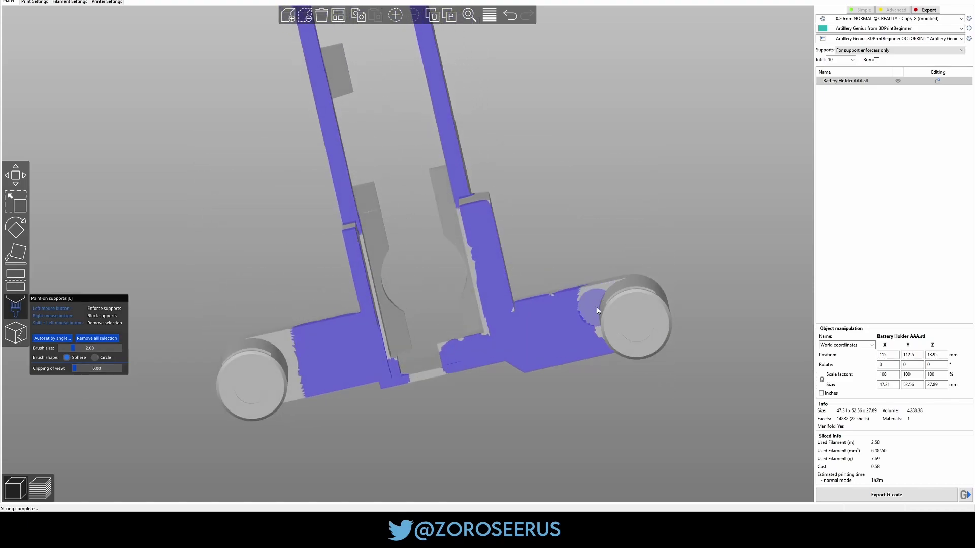
key(1)
key(Tab)
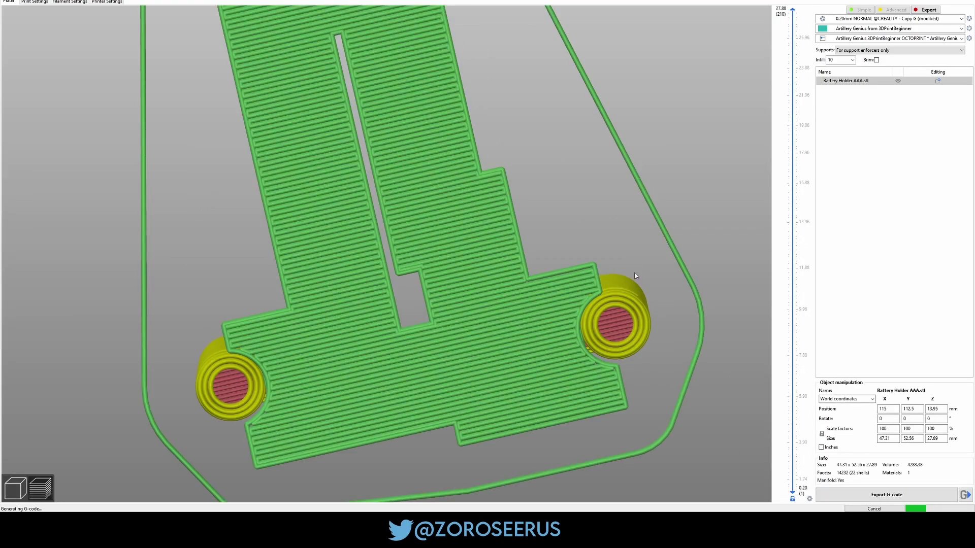
mouse_move(457, 305)
mouse_down()
mouse_move(462, 369)
mouse_move(242, 406)
mouse_up()
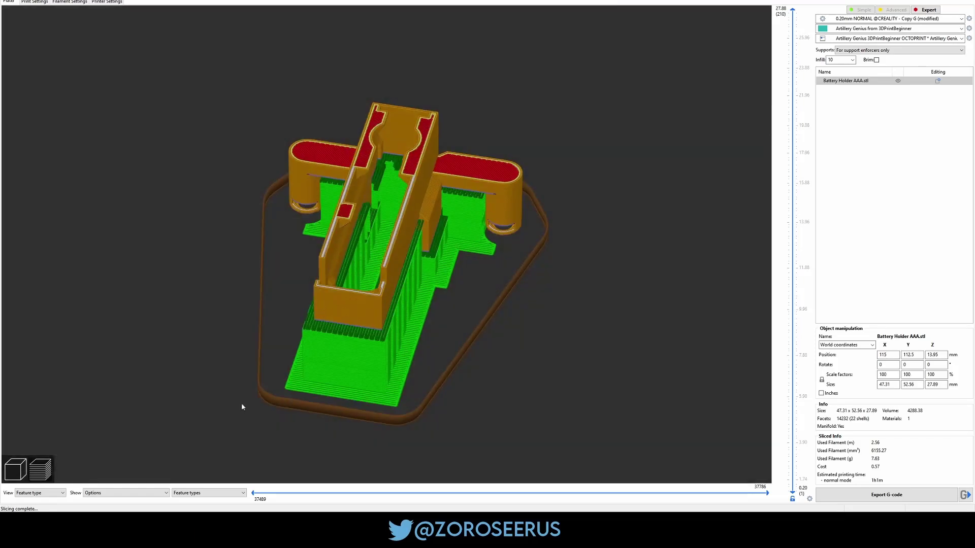
click(21, 471)
key(ctrl+Delete)
- Import Battery Holder Coin Cell 675 onto the bed and set a front view
key(ctrl+i)
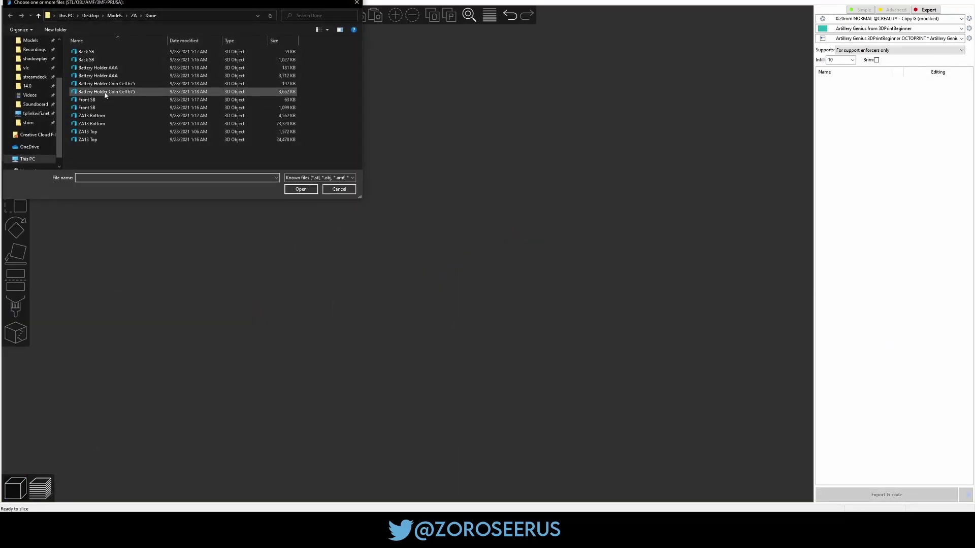
double_click(105, 92)
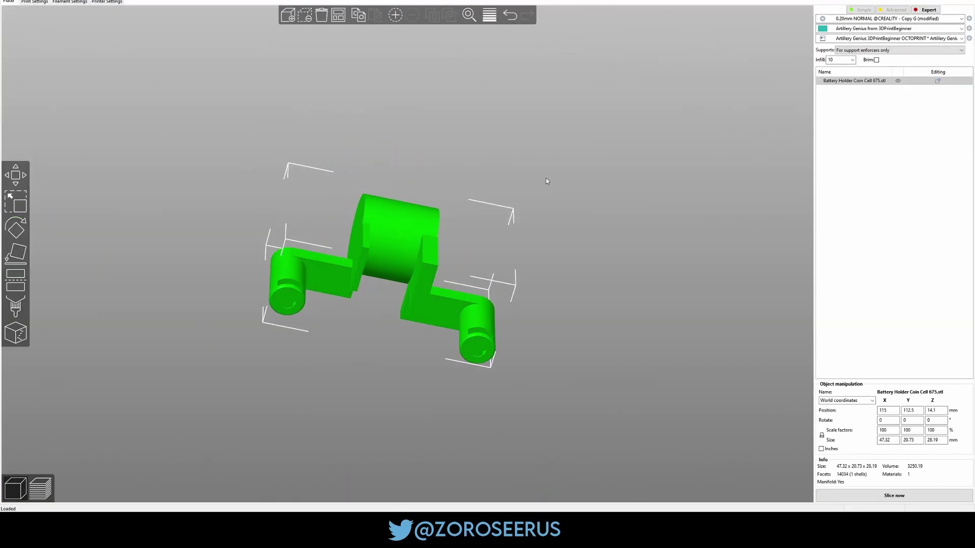
key(1)
key(0)
key(1)
- Paint support enforcers on the coin-cell holder's right arm and central cylinder face
key(l)
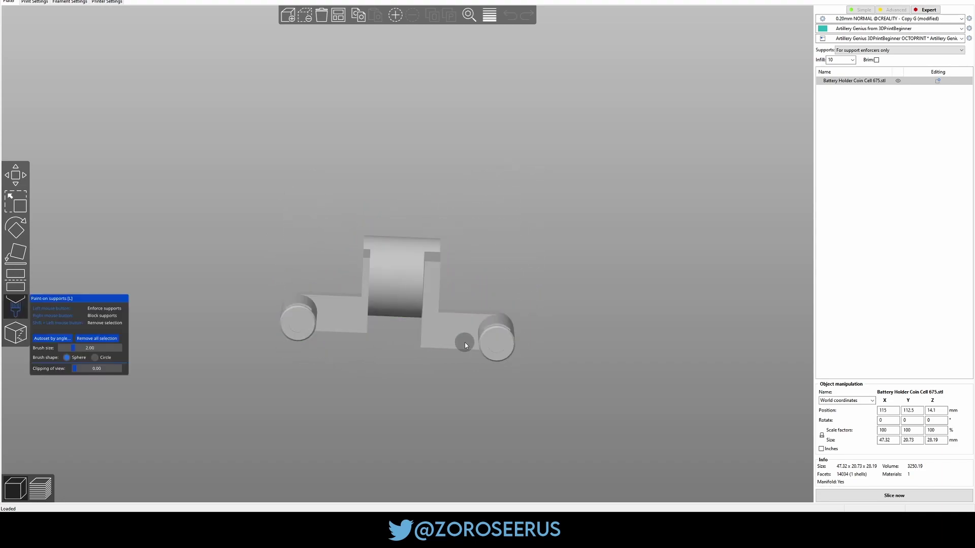
mouse_move(465, 344)
mouse_down()
mouse_move(465, 311)
mouse_move(447, 320)
mouse_up()
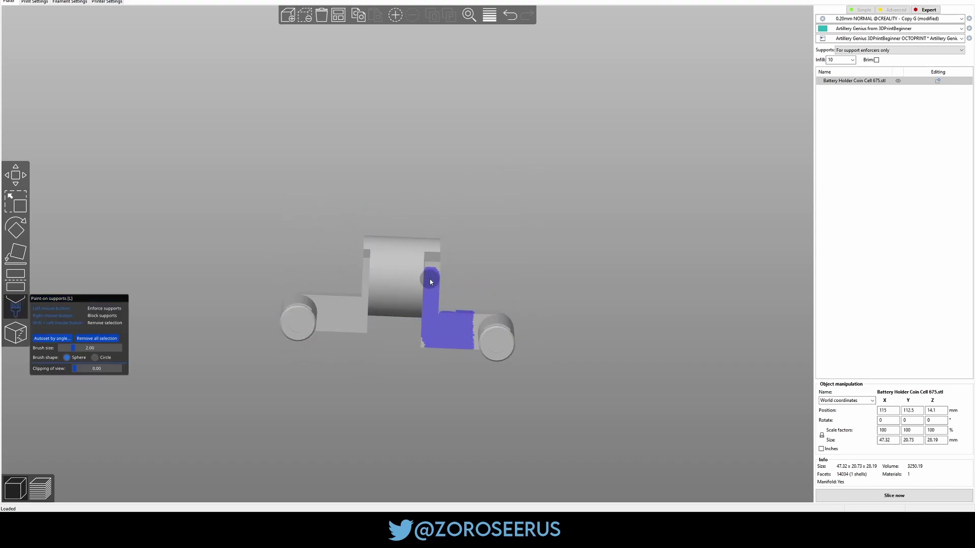
key(2)
mouse_move(392, 259)
mouse_down()
mouse_move(418, 174)
mouse_move(446, 255)
mouse_move(448, 203)
mouse_move(459, 190)
mouse_move(481, 191)
mouse_up()
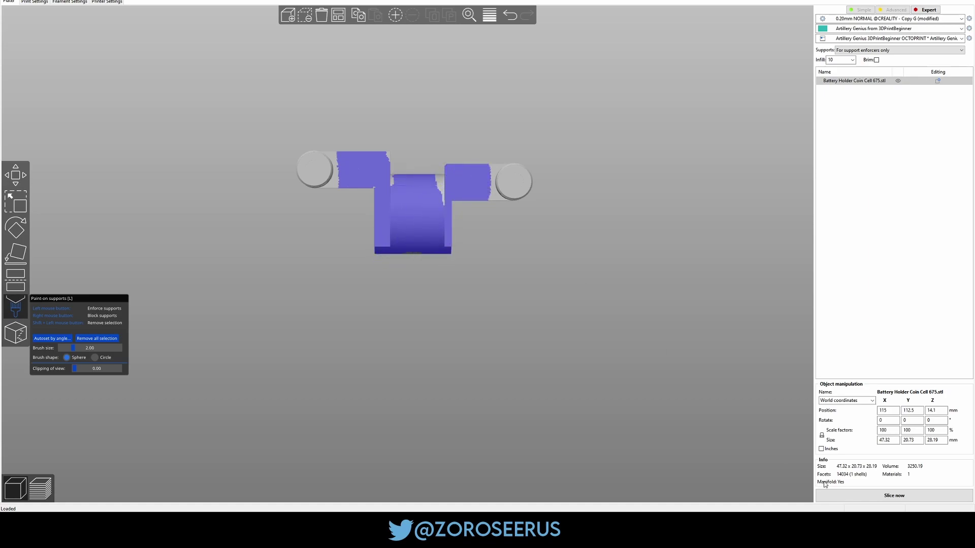
- Slice the coin-cell holder (1.60 m filament), then clear the plate for the next import
click(832, 495)
mouse_move(588, 257)
mouse_down()
mouse_move(558, 319)
mouse_move(578, 324)
mouse_move(577, 306)
mouse_move(524, 280)
mouse_move(197, 483)
mouse_up()
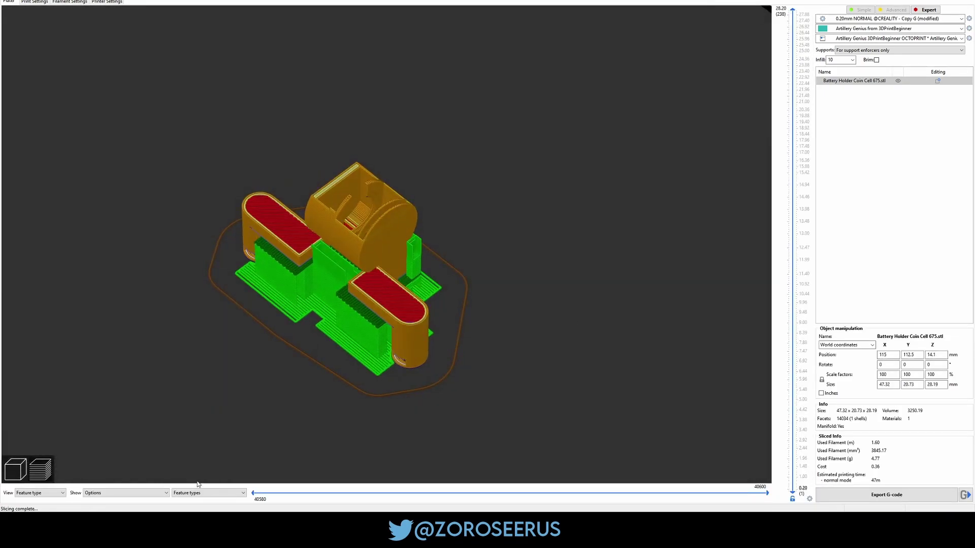
click(15, 469)
key(ctrl+Delete)
key(ctrl+i)
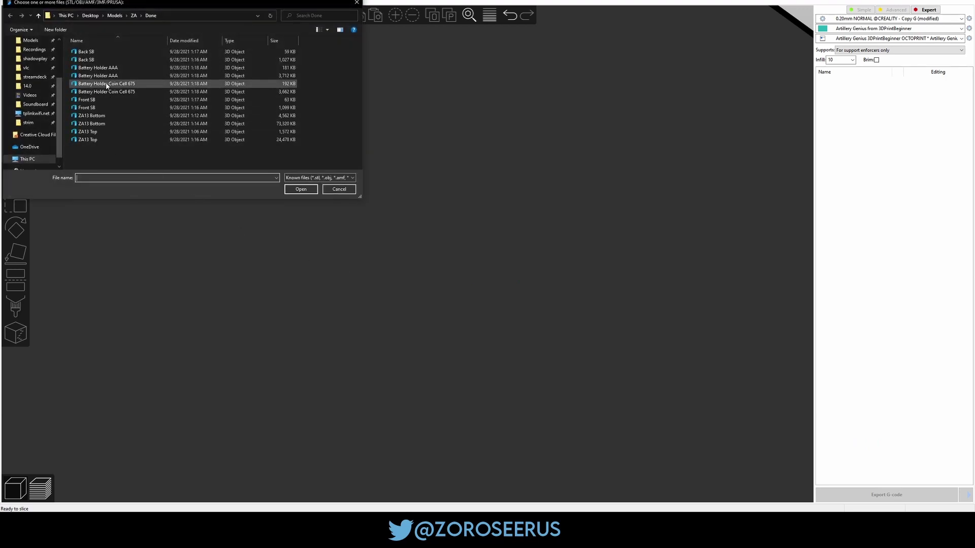
- Import ZA13 Bottom as a single multi-part object (Body24) and orbit around it on the bed
double_click(102, 116)
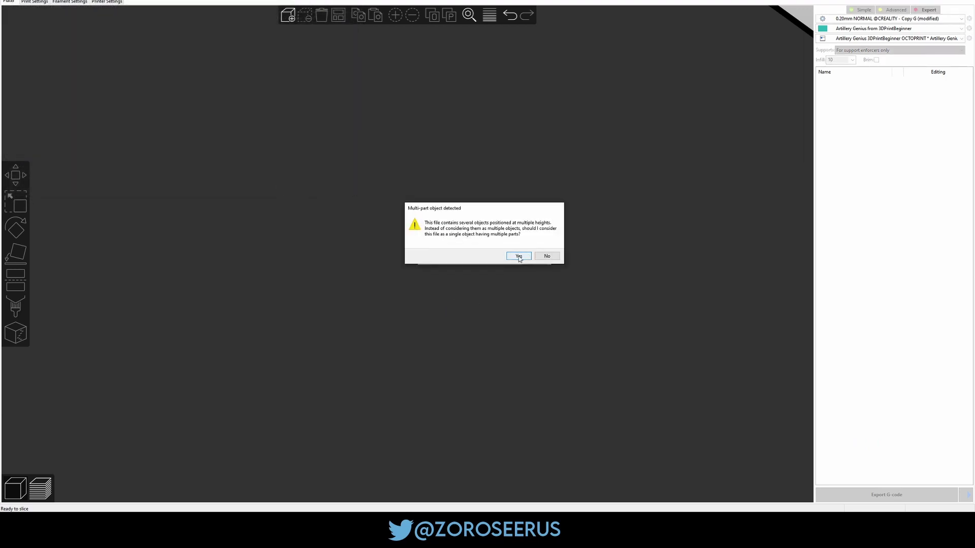
click(519, 257)
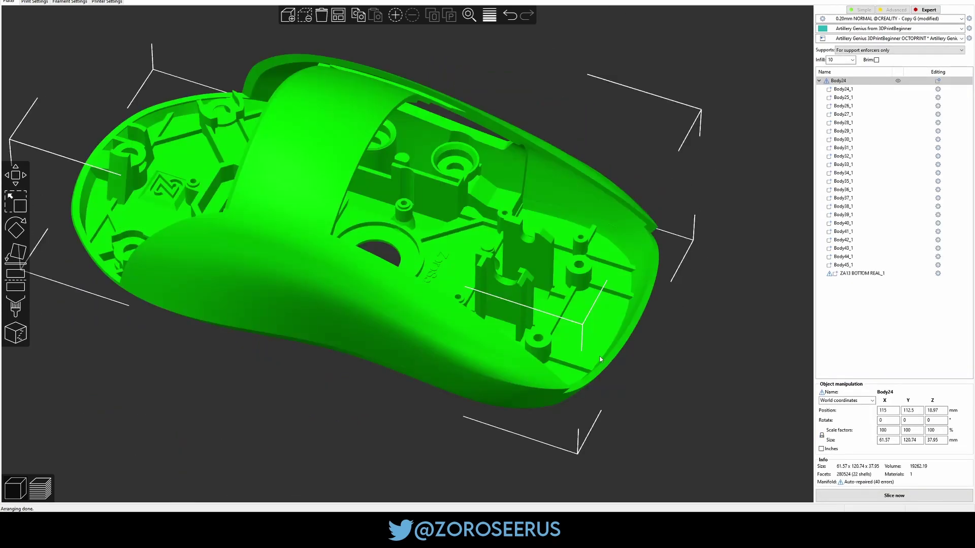
scroll(599, 359, down, 5)
drag(556, 345, 594, 90)
scroll(538, 338, down, 3)
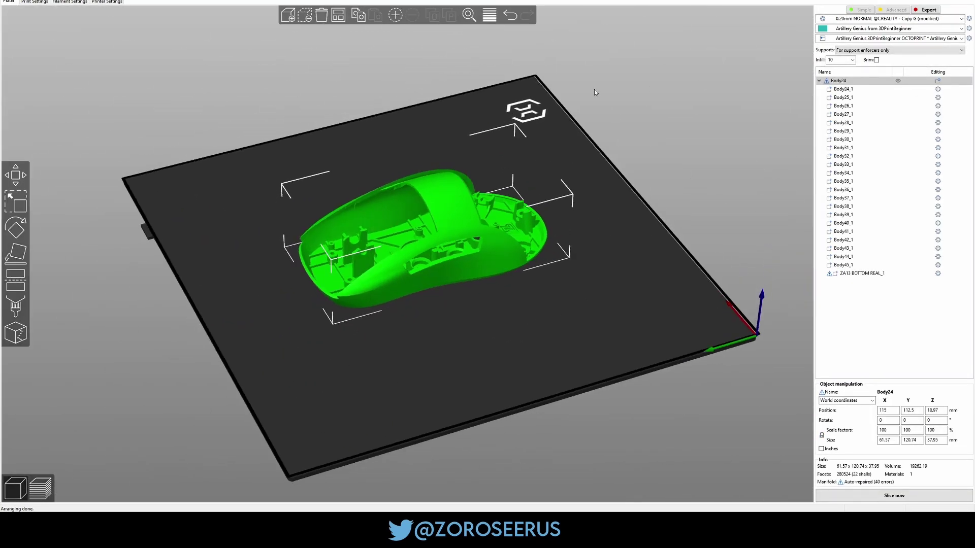
click(935, 420)
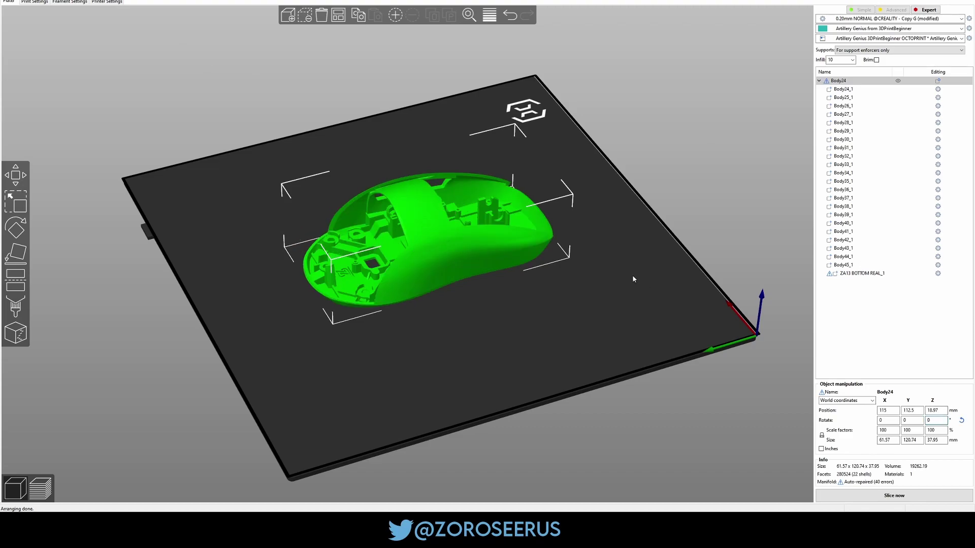
- Enable External perimeter first and Avoid crossing perimeters under Perimeters & Shell, then return to the plater
drag(633, 276, 431, 227)
click(40, 3)
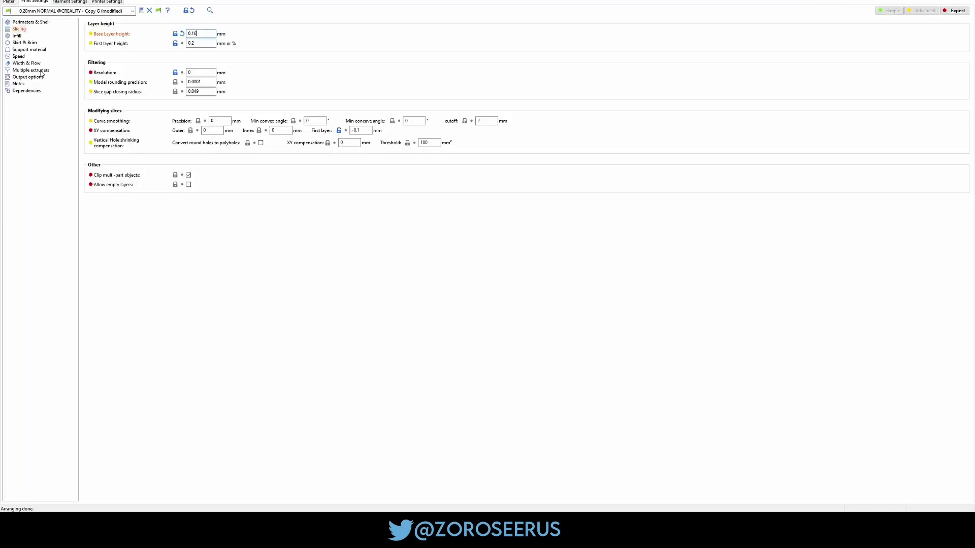
click(34, 22)
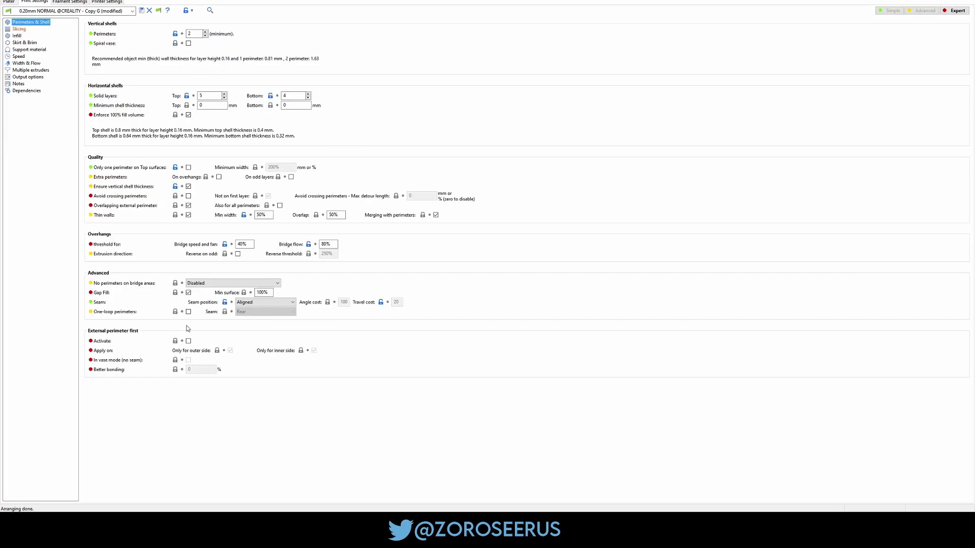
click(189, 341)
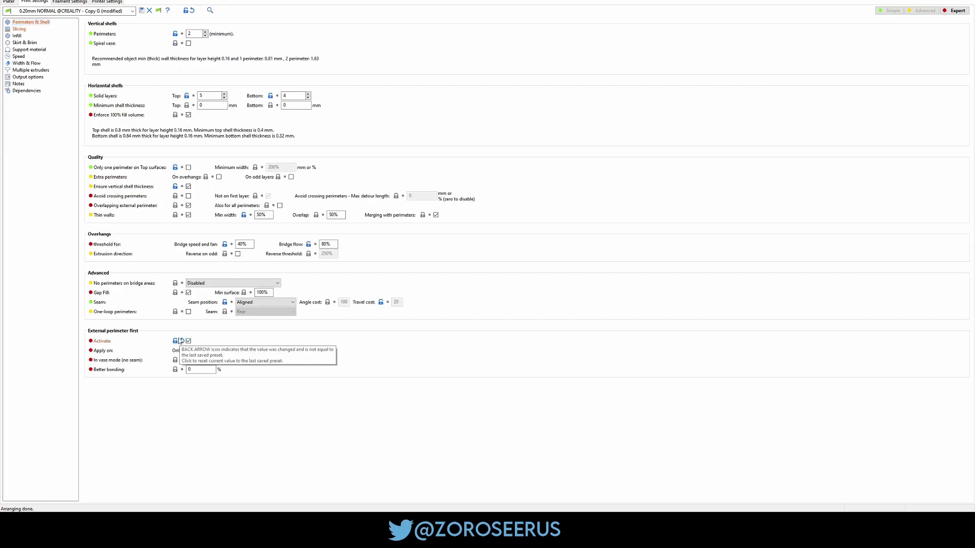
click(188, 197)
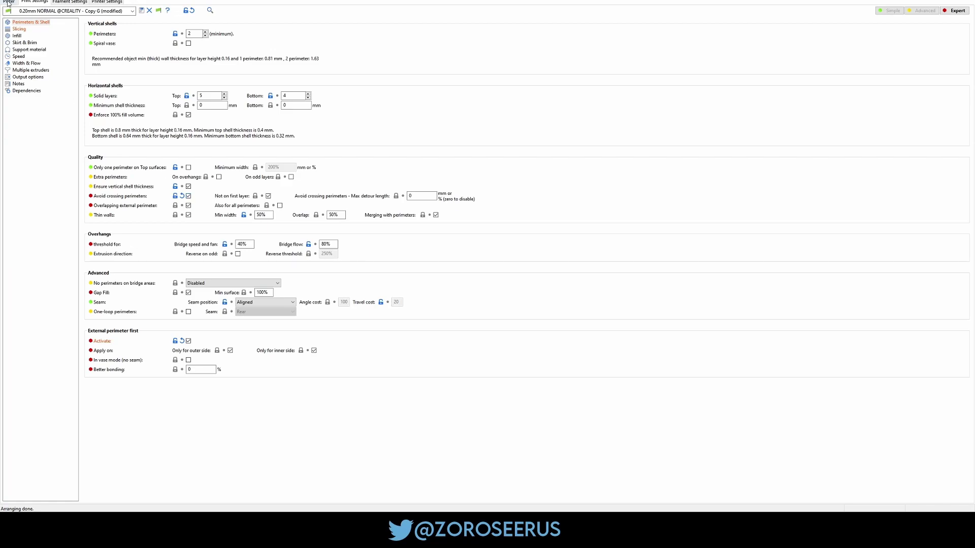
click(10, 2)
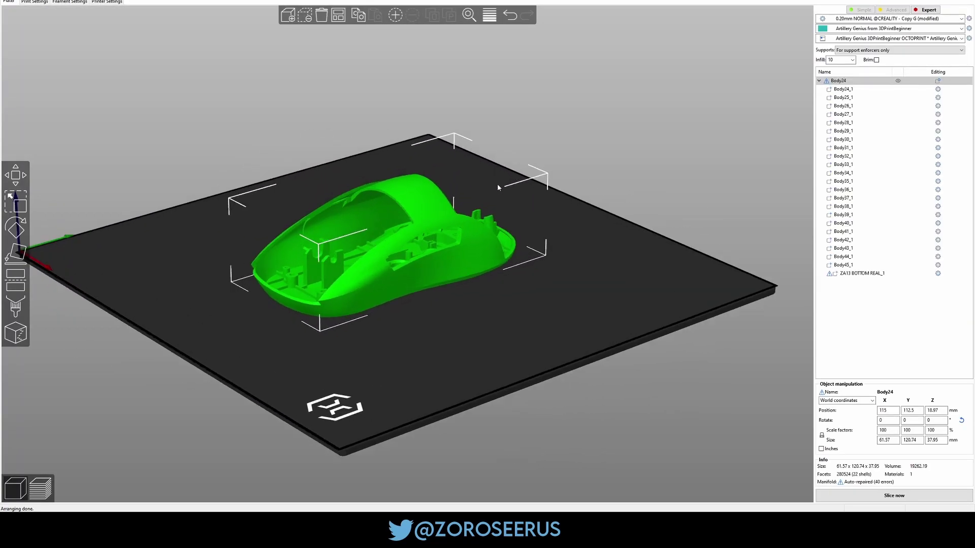
- Slice the mouse base: 7.51 m (22.39 g) of filament, about 3h54m
scroll(497, 187, up, 5)
drag(497, 187, 640, 330)
scroll(626, 322, down, 5)
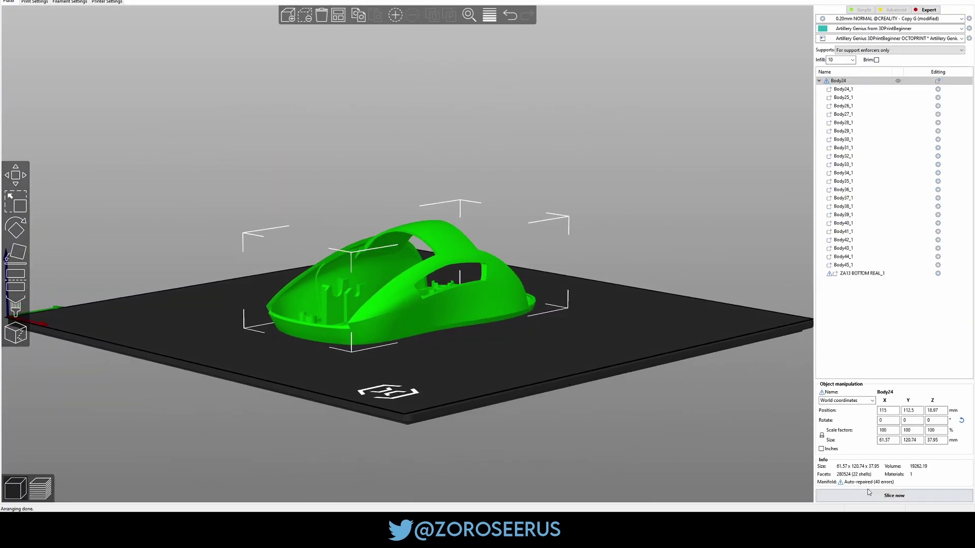
click(868, 491)
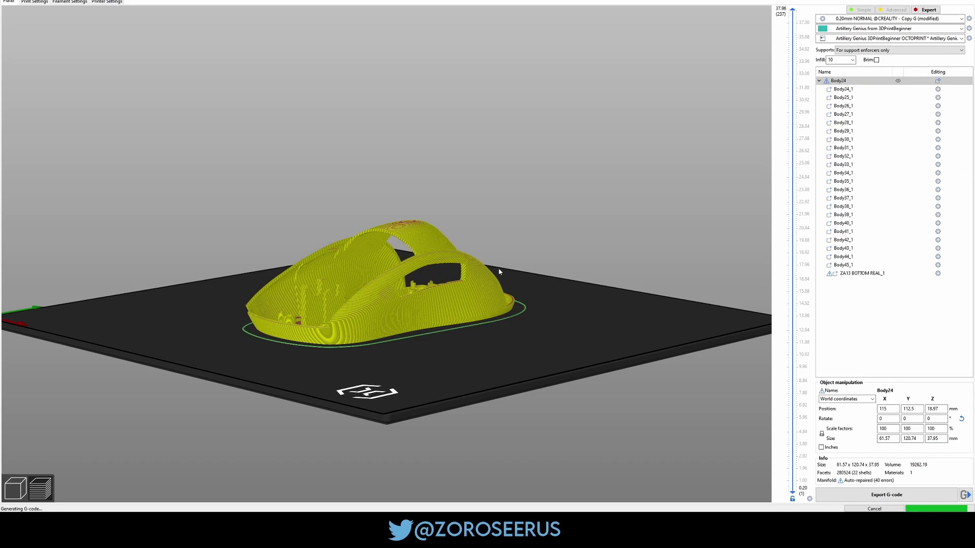
scroll(495, 276, up, 5)
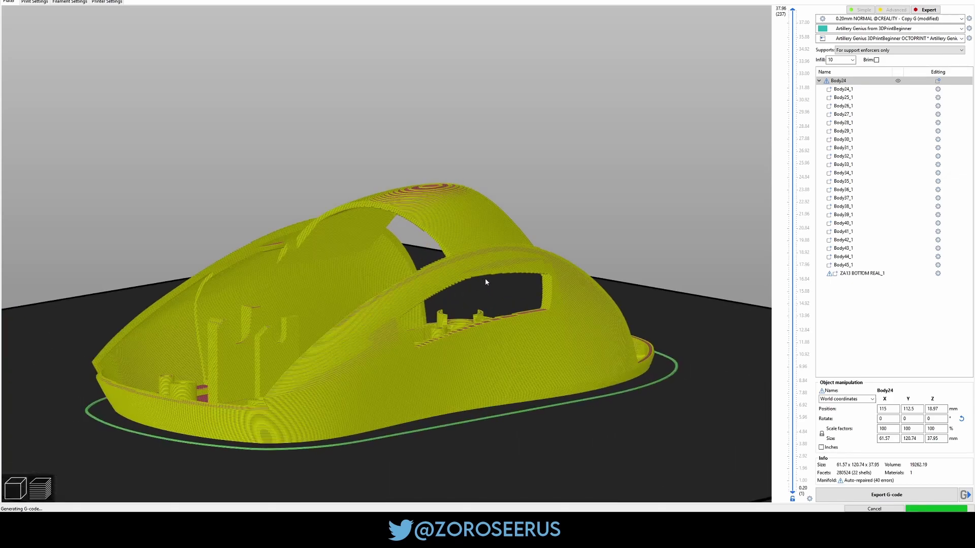
- Orbit and zoom the G-code preview to inspect the shell layers and red internal infill
drag(485, 288, 215, 248)
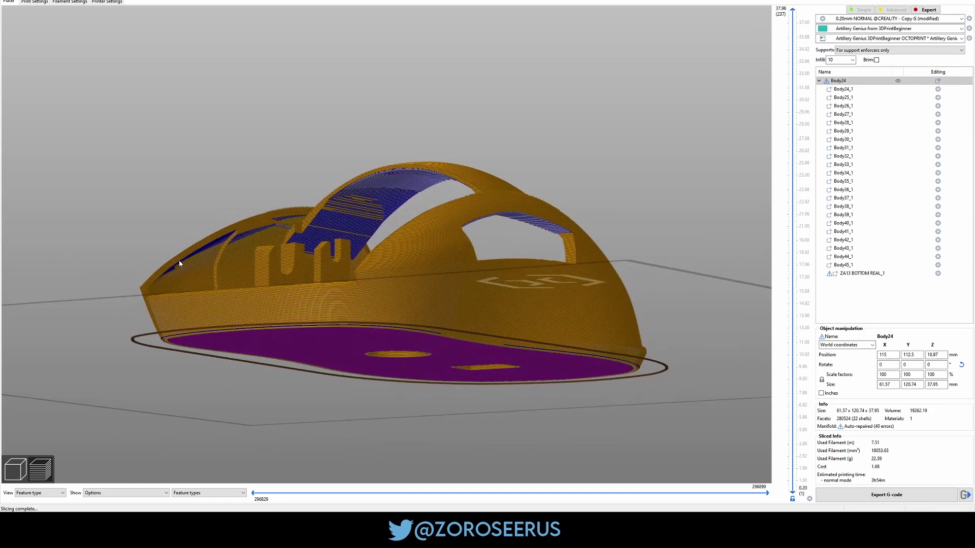
drag(384, 203, 292, 266)
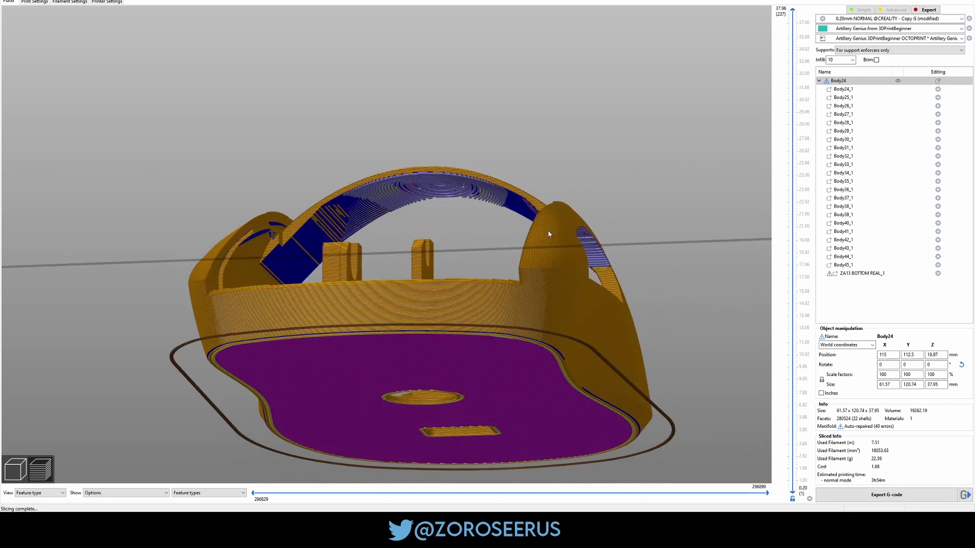
drag(528, 233, 390, 321)
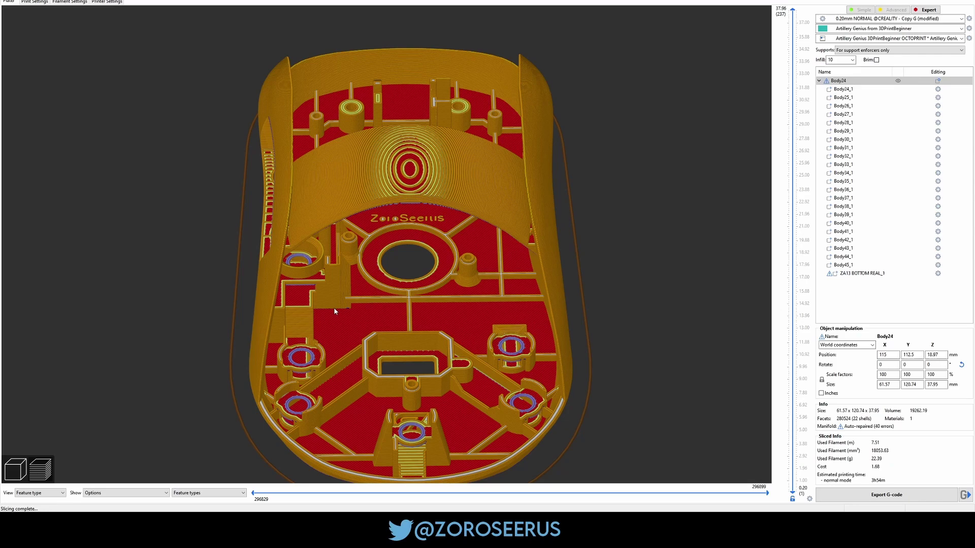
drag(356, 331, 596, 248)
drag(485, 193, 533, 239)
scroll(601, 233, up, 6)
scroll(412, 249, up, 2)
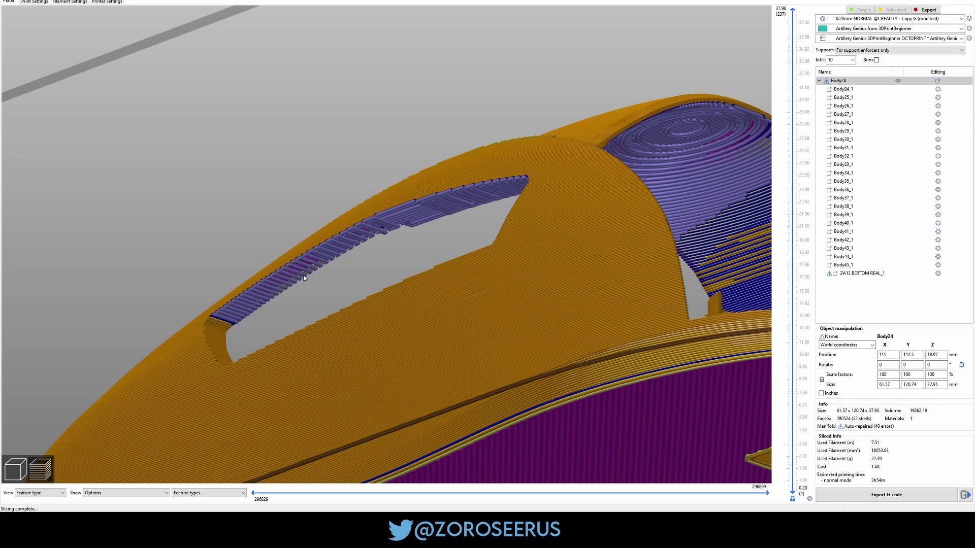
drag(303, 275, 225, 297)
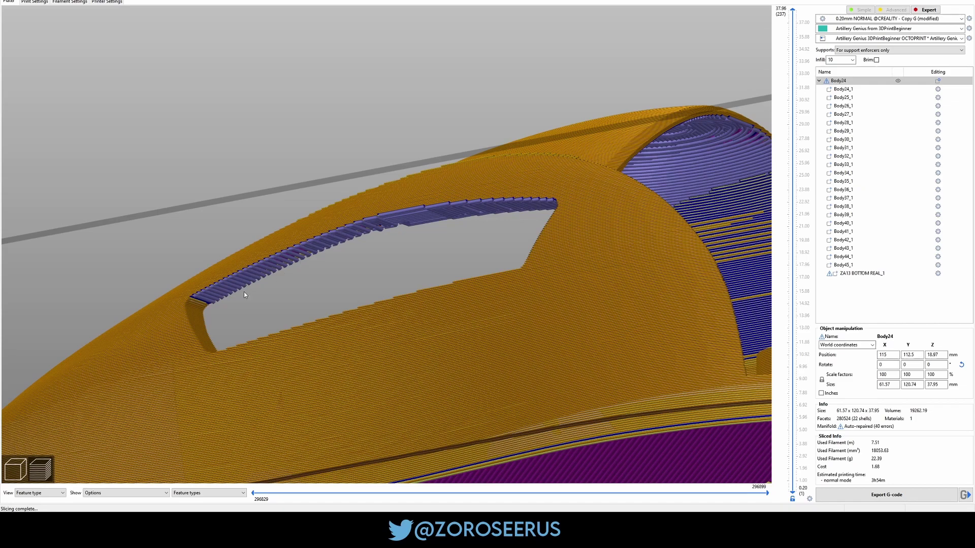
drag(492, 233, 361, 287)
- Paint trial support enforcers along the side opening's ridge up to its tip
scroll(361, 288, down, 3)
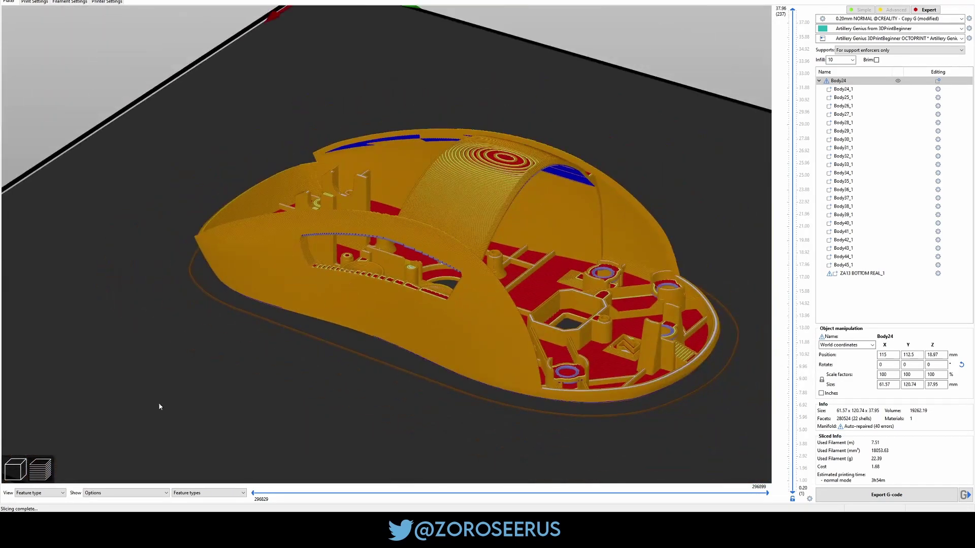
click(15, 470)
key(l)
drag(302, 415, 321, 179)
scroll(376, 265, up, 5)
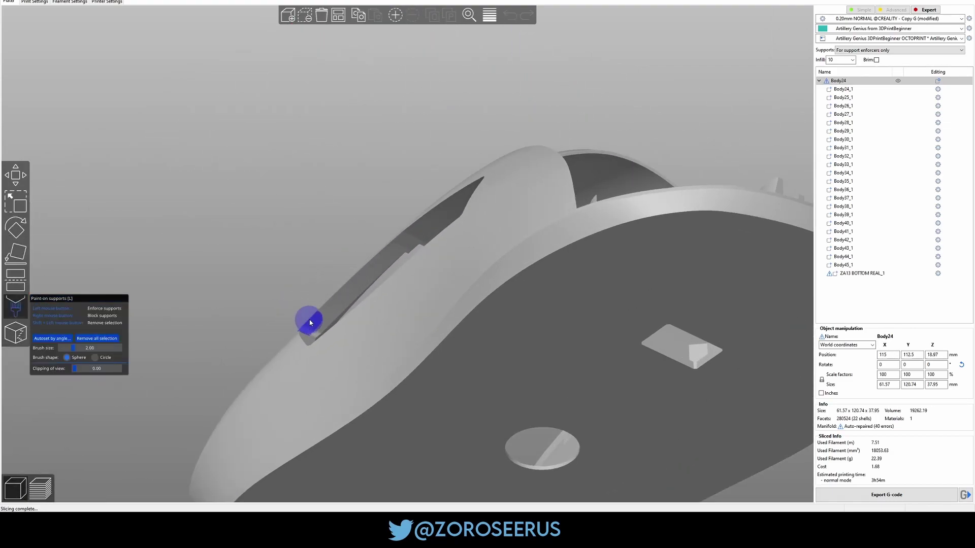
drag(310, 322, 380, 255)
alt+scroll(336, 294, down, 6)
drag(417, 223, 482, 177)
- Slice to inspect the trial supports, then clear all painted enforcers
click(869, 495)
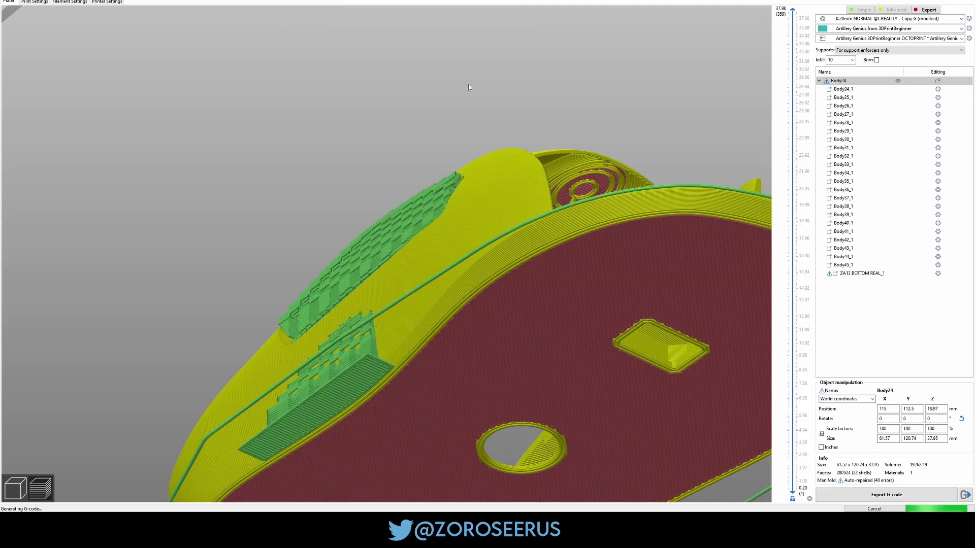
drag(474, 115, 442, 179)
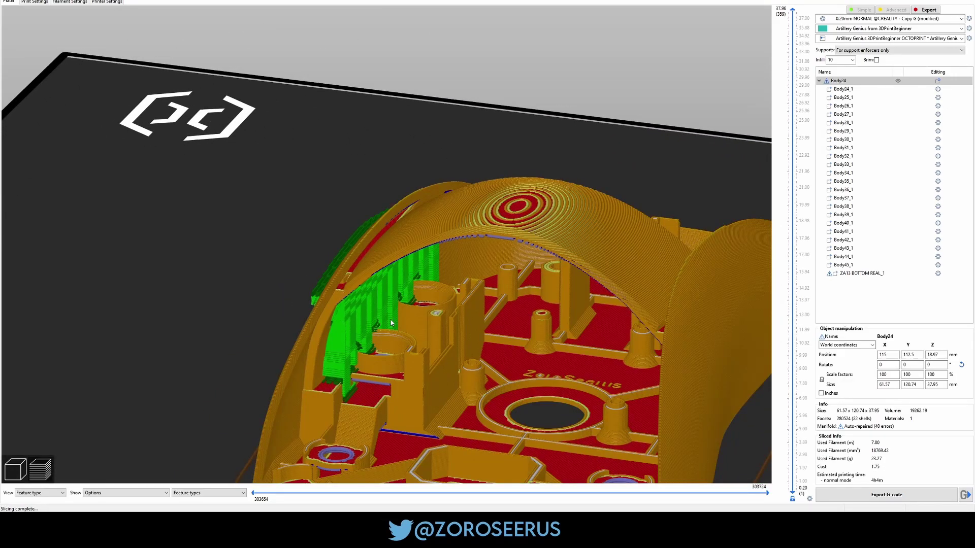
drag(390, 323, 213, 305)
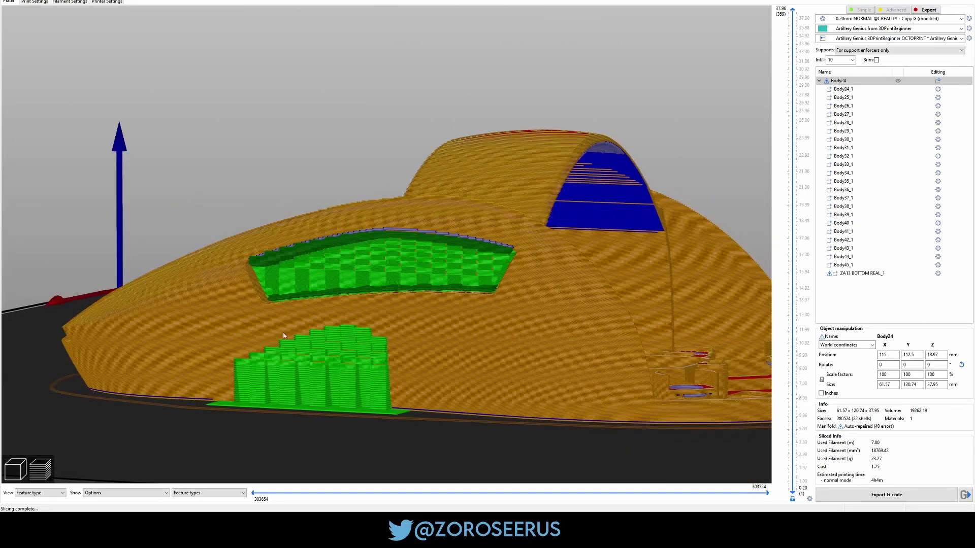
click(21, 467)
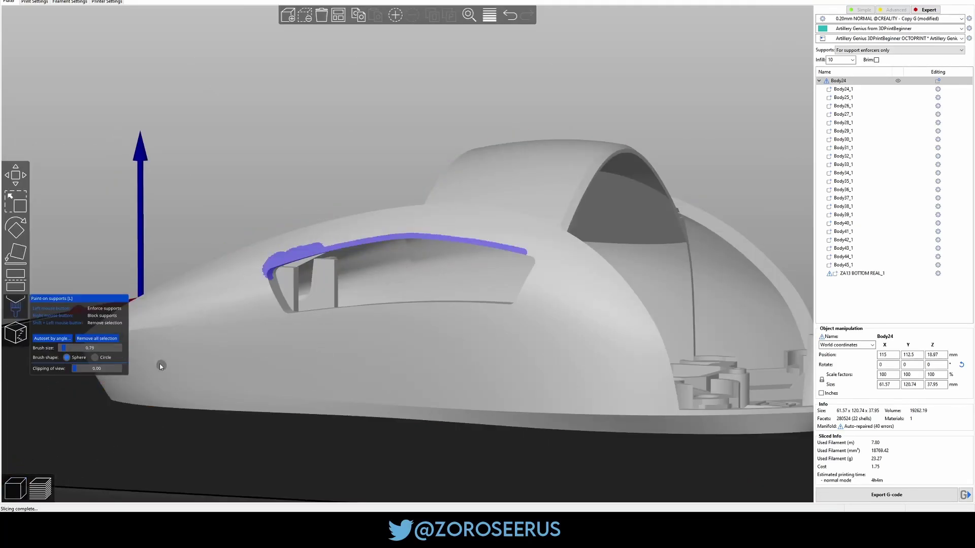
click(103, 343)
- Check the mouse base from top, front and both side views
key(l)
scroll(344, 115, down, 3)
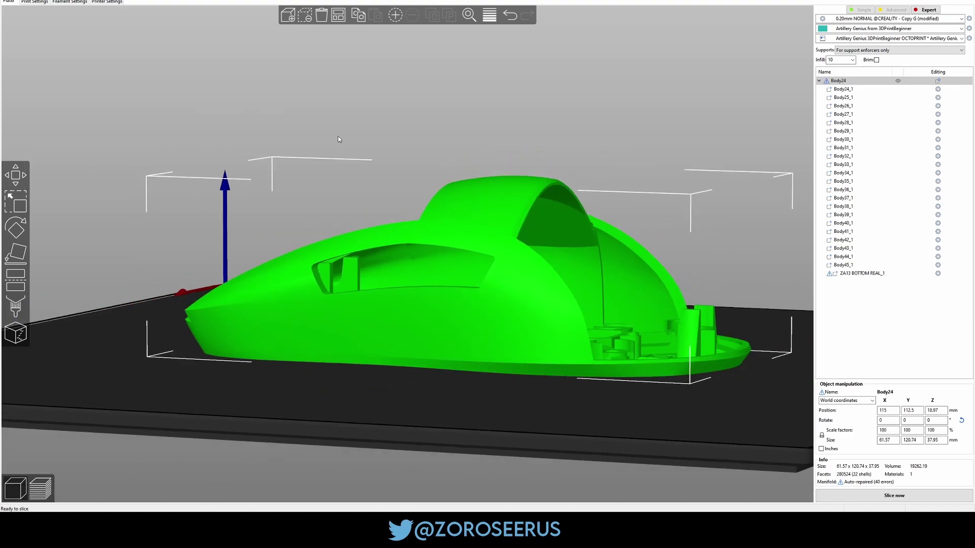
drag(337, 136, 42, 20)
click(34, 2)
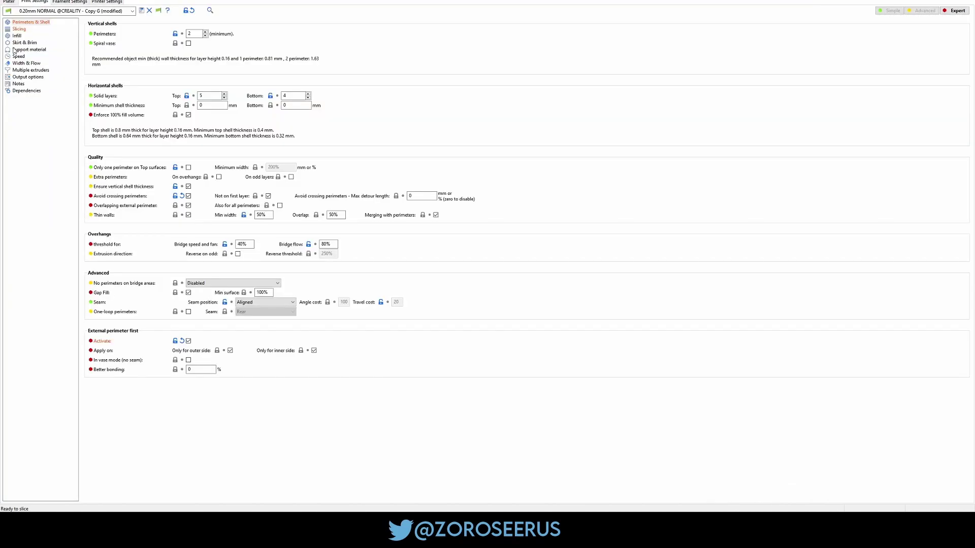
click(8, 2)
key(1)
scroll(441, 256, up, 5)
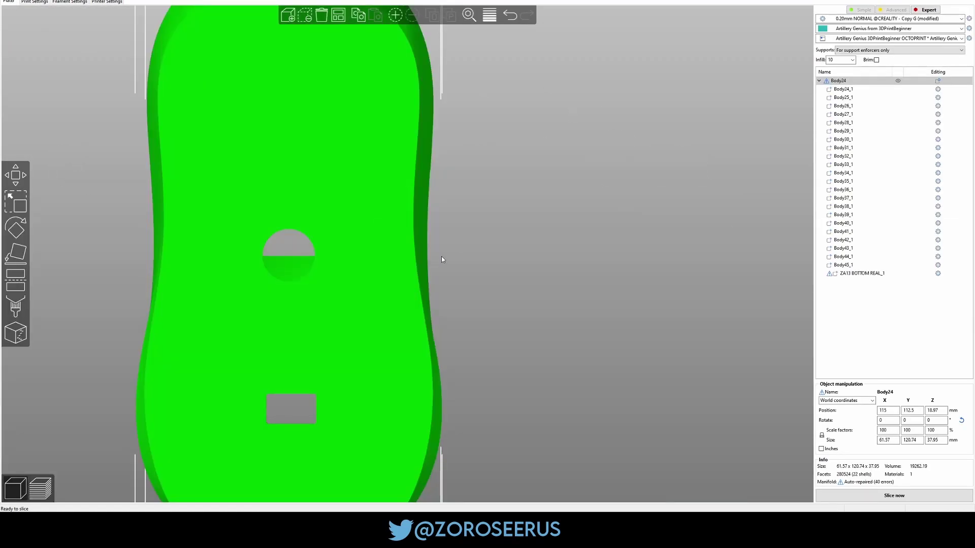
key(3)
scroll(442, 258, up, 1)
key(5)
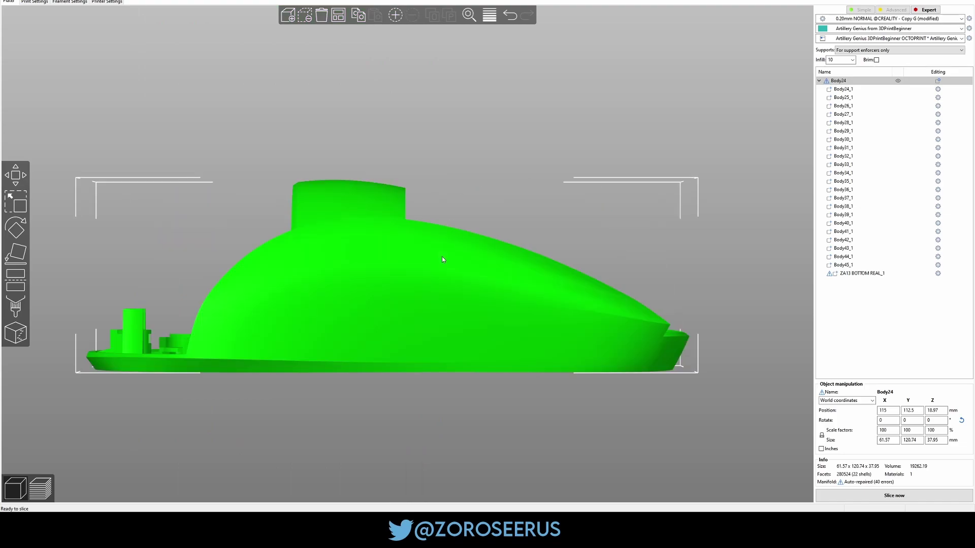
key(6)
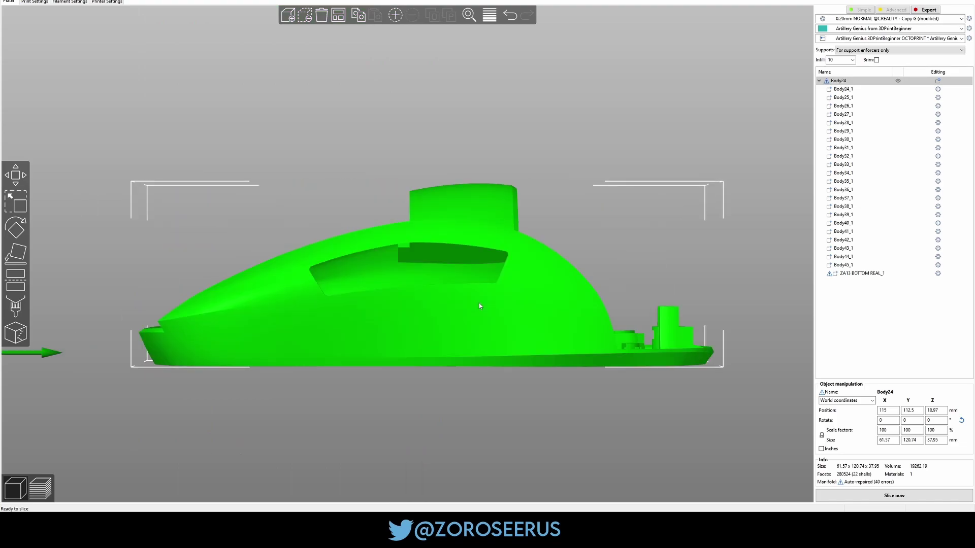
- Paint two vertical enforcer stripes down to the bottom edge, one either side of the opening
key(l)
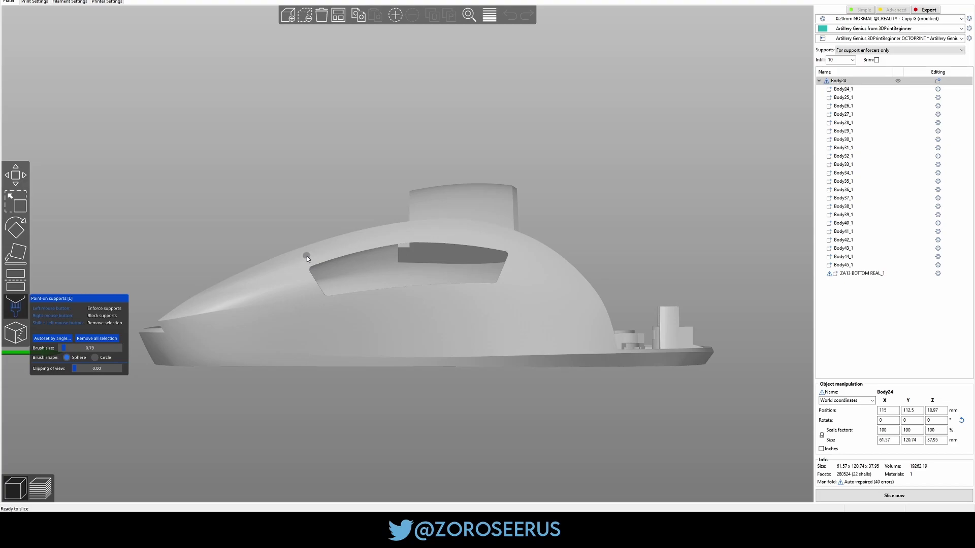
drag(307, 256, 306, 284)
drag(305, 345, 304, 363)
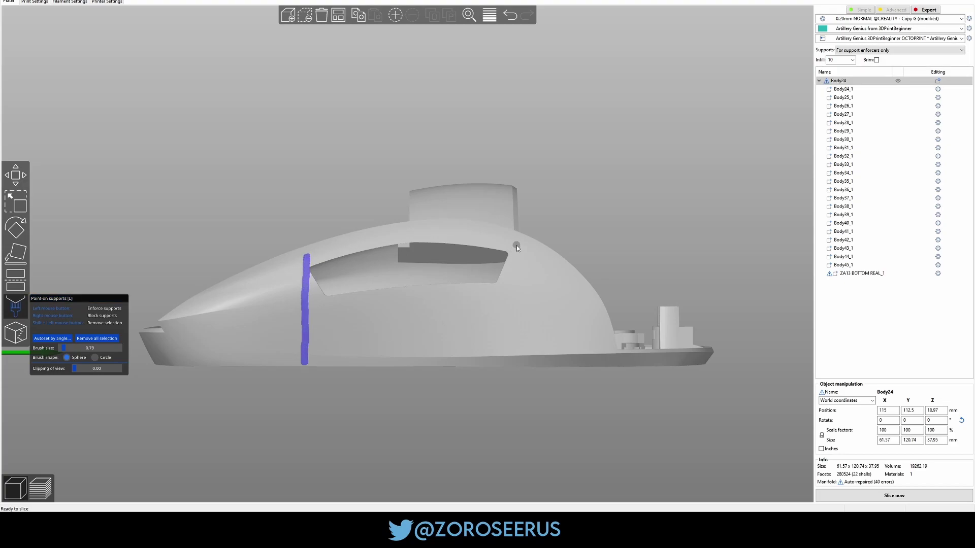
drag(516, 245, 519, 297)
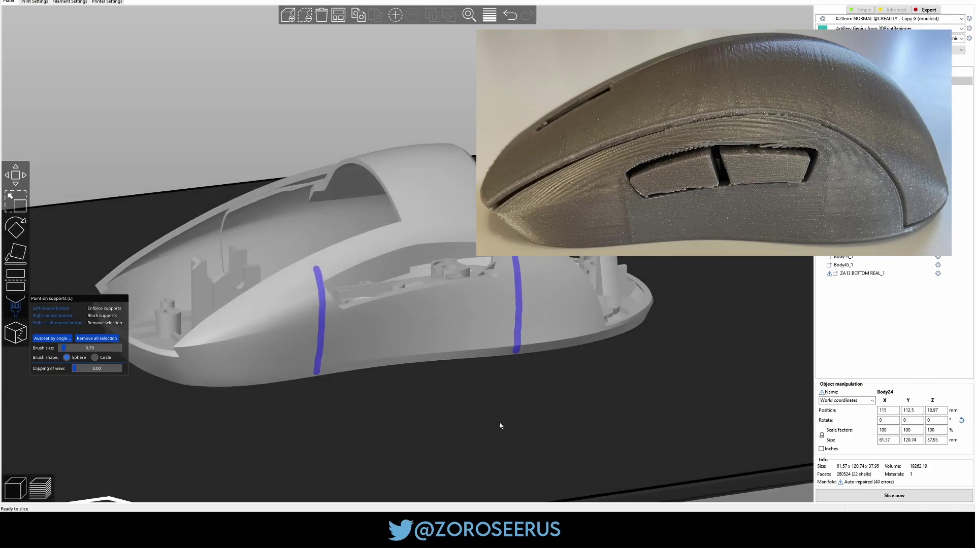
mouse_move(498, 422)
mouse_down()
mouse_move(488, 431)
mouse_move(562, 431)
mouse_move(512, 297)
mouse_move(509, 332)
mouse_move(306, 306)
mouse_move(386, 163)
mouse_move(447, 158)
mouse_move(454, 169)
mouse_move(441, 158)
mouse_move(457, 363)
mouse_up()
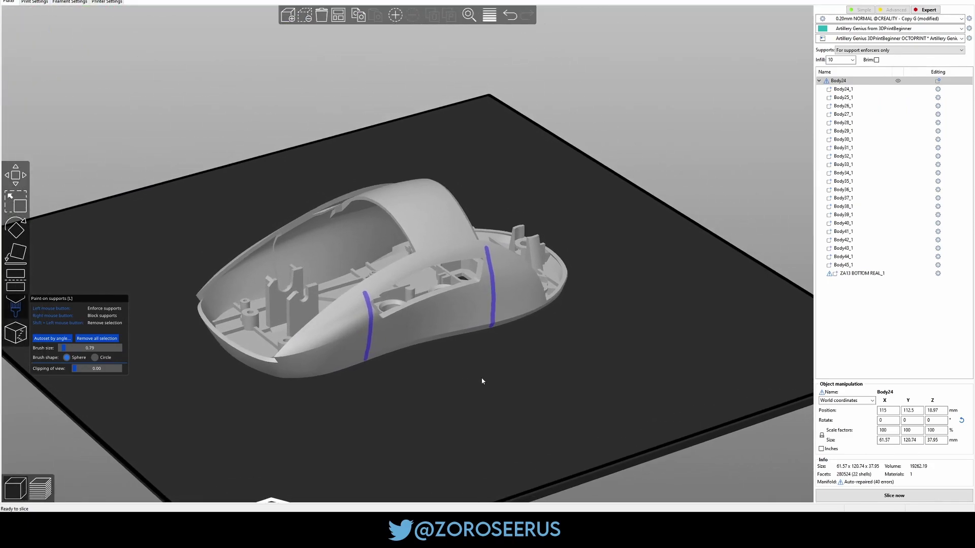
- Delete the mouse base and import ZA13 Top.stl onto the bed with Ctrl+I
key(l)
key(Delete)
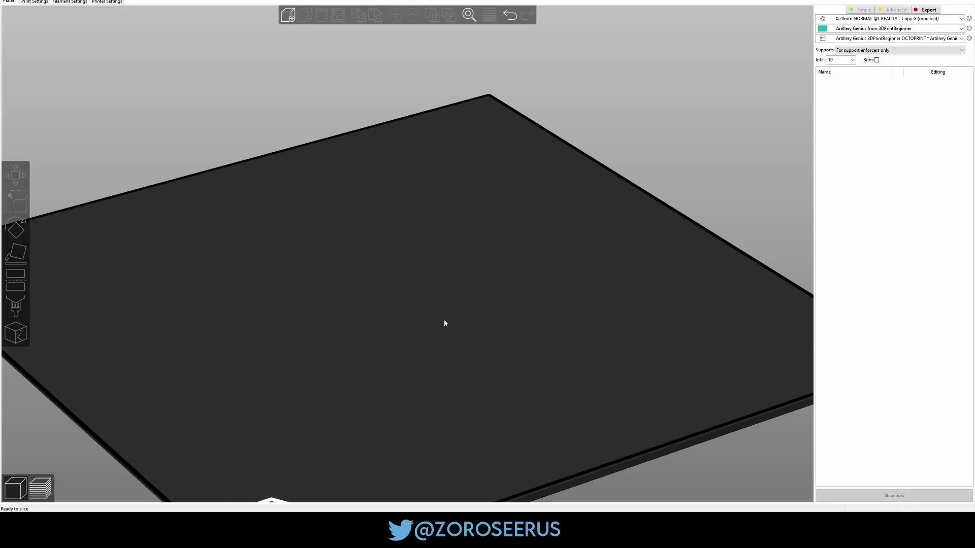
key(ctrl+i)
double_click(107, 141)
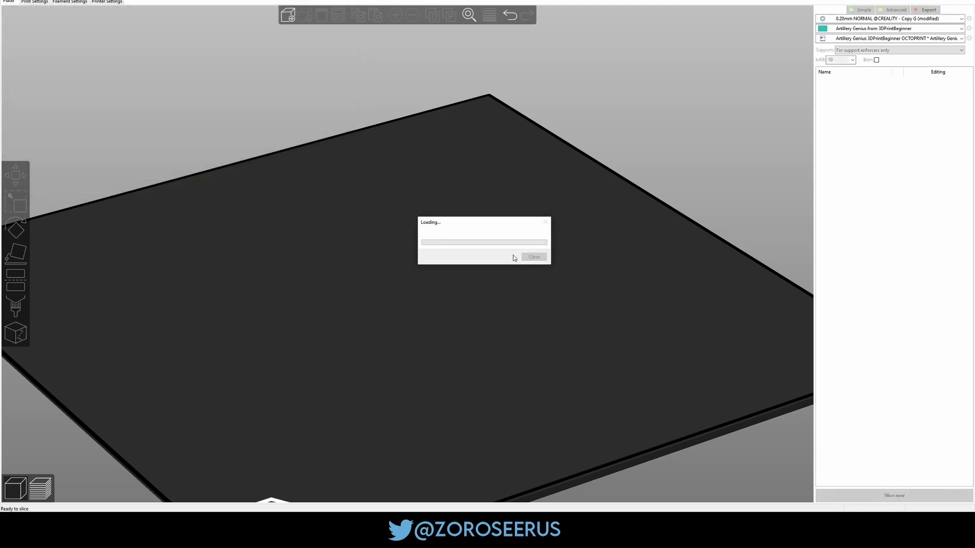
drag(552, 323, 401, 268)
scroll(557, 312, down, 5)
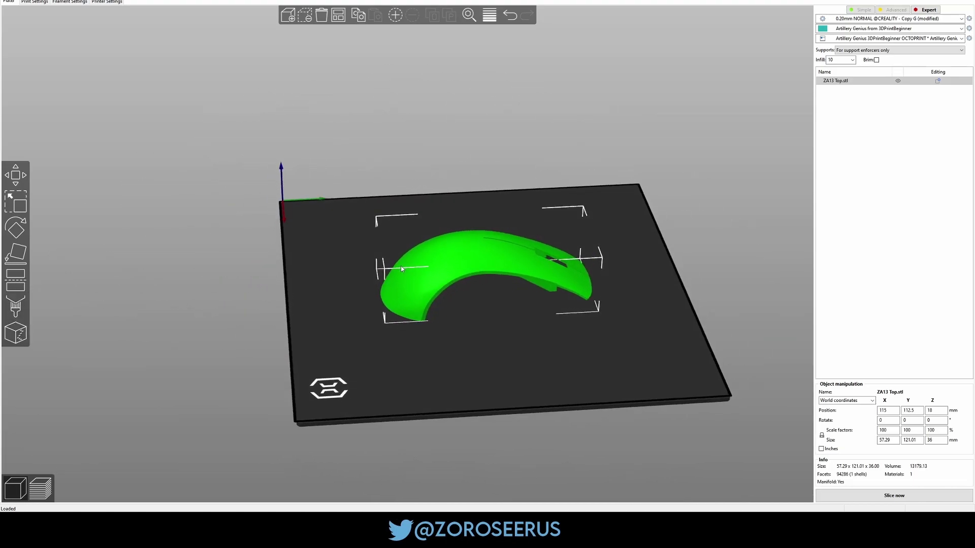
- Rotate the top shell 180° around its Z axis
click(940, 421)
text(180)
key(Return)
drag(614, 320, 599, 348)
scroll(558, 335, up, 5)
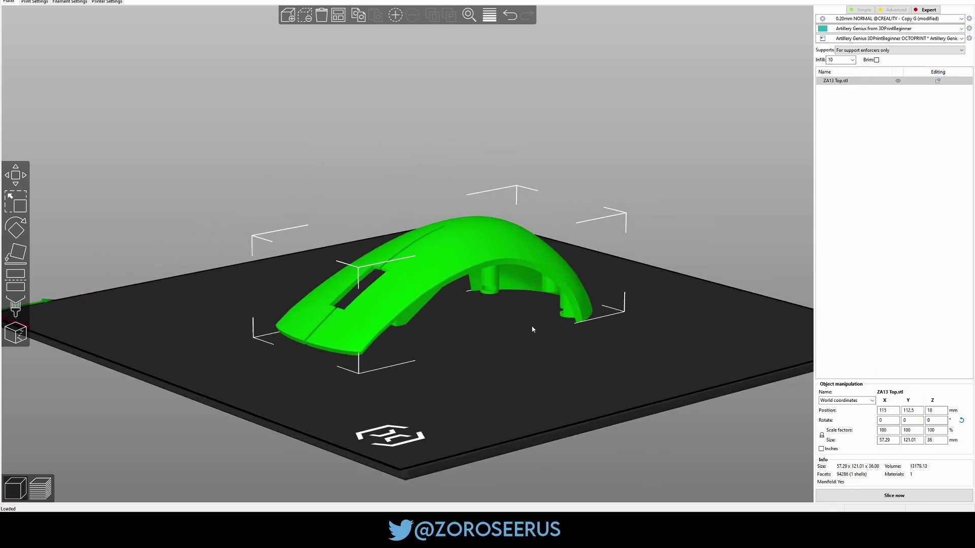
- Try a 90° rotation around X on the shell, then undo it
click(503, 333)
click(520, 273)
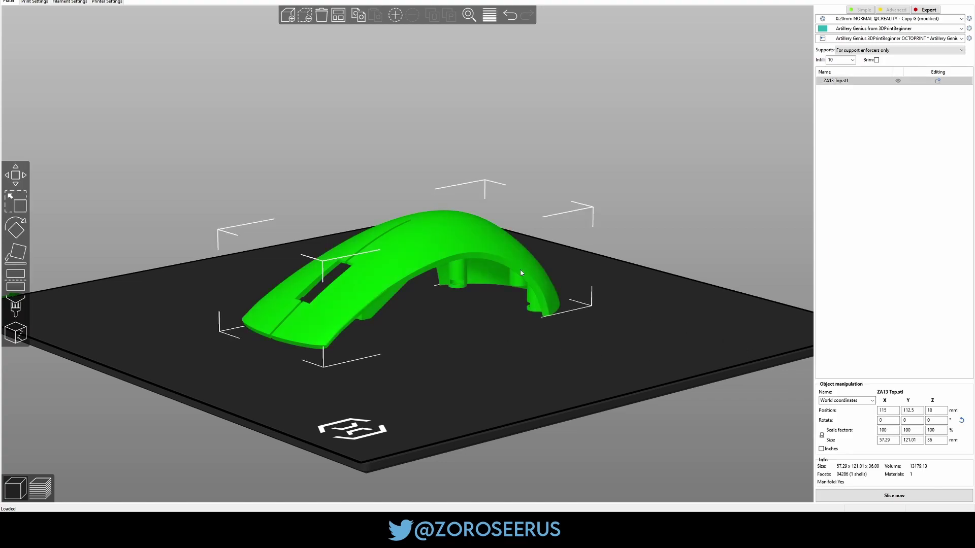
click(884, 419)
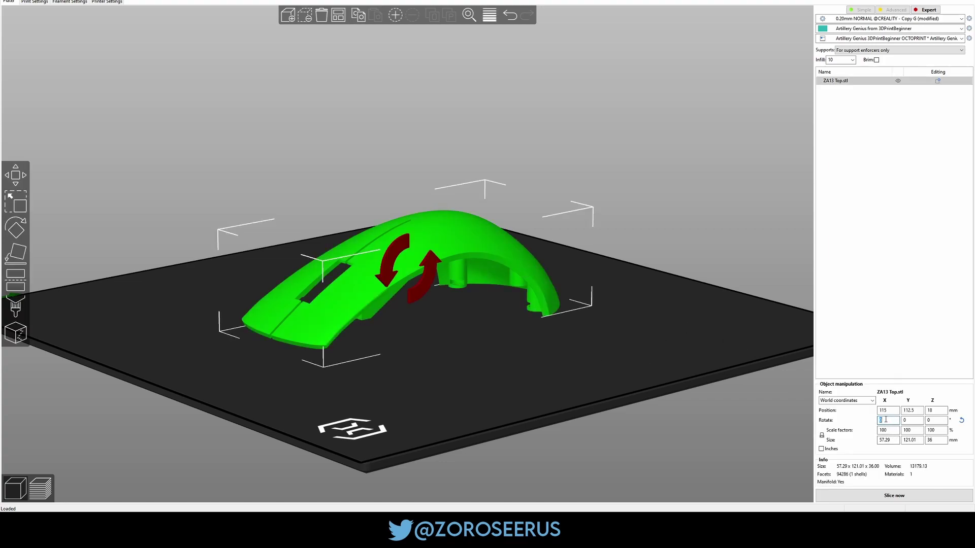
text(90)
key(Return)
key(ctrl+z)
- Stand the top shell upright with a 90° X rotation and frame it in front view
text(90)
key(Return)
drag(660, 304, 592, 330)
key(1)
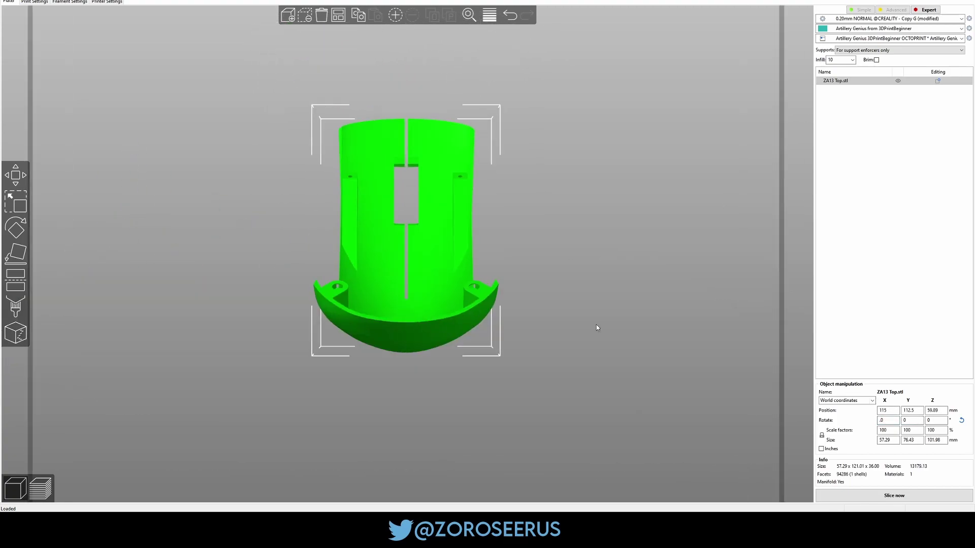
key(z)
- Paint a support-enforcer band along the shell's front rim with brush size 1.97
click(15, 307)
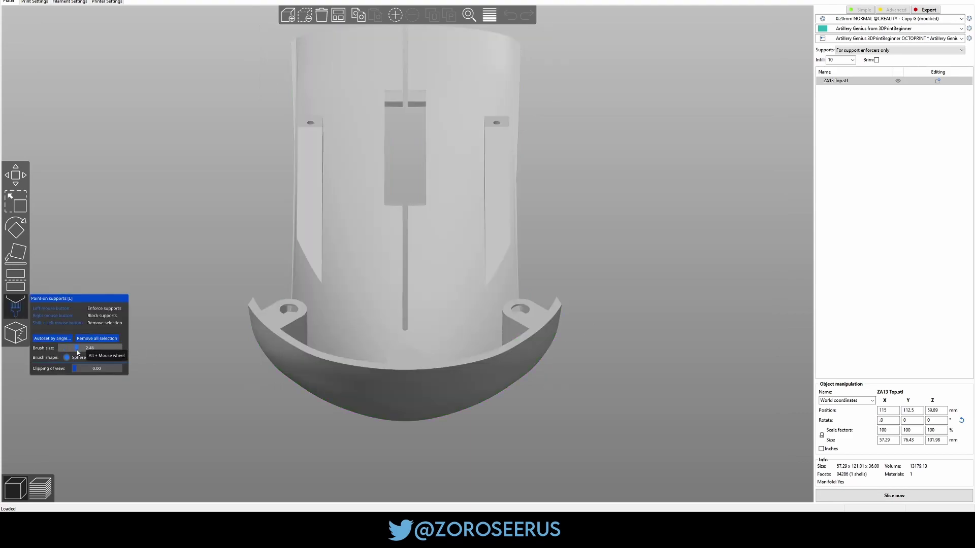
drag(77, 350, 72, 350)
mouse_move(223, 325)
mouse_down()
mouse_move(268, 304)
mouse_move(252, 300)
mouse_up()
mouse_move(276, 335)
mouse_down()
mouse_move(386, 372)
mouse_move(466, 367)
mouse_up()
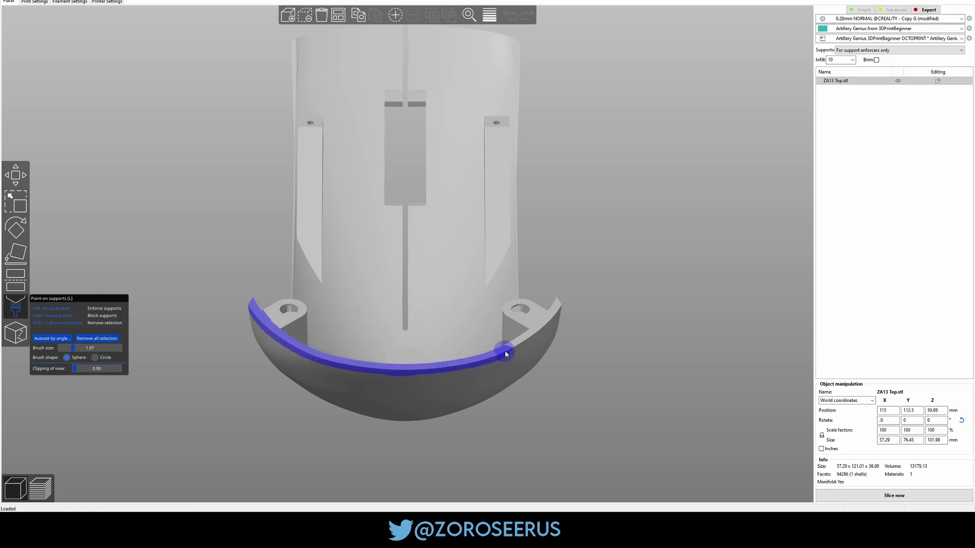
mouse_move(604, 328)
mouse_down()
mouse_move(521, 413)
mouse_move(574, 315)
mouse_move(580, 350)
mouse_move(561, 361)
mouse_move(577, 339)
mouse_move(570, 385)
mouse_move(471, 330)
mouse_up()
key(l)
key(l)
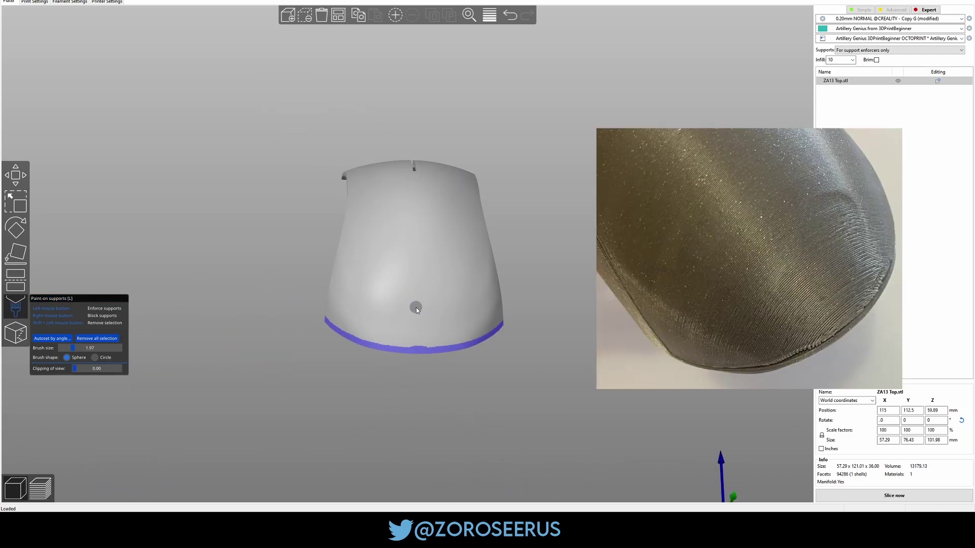
- Paint enforcers on the lower rim and the two slot tabs, check them, and slice with Ctrl+R
mouse_move(412, 323)
mouse_down()
mouse_move(424, 295)
mouse_move(399, 313)
mouse_move(419, 325)
mouse_move(439, 308)
mouse_move(424, 297)
mouse_move(400, 308)
mouse_move(403, 329)
mouse_up()
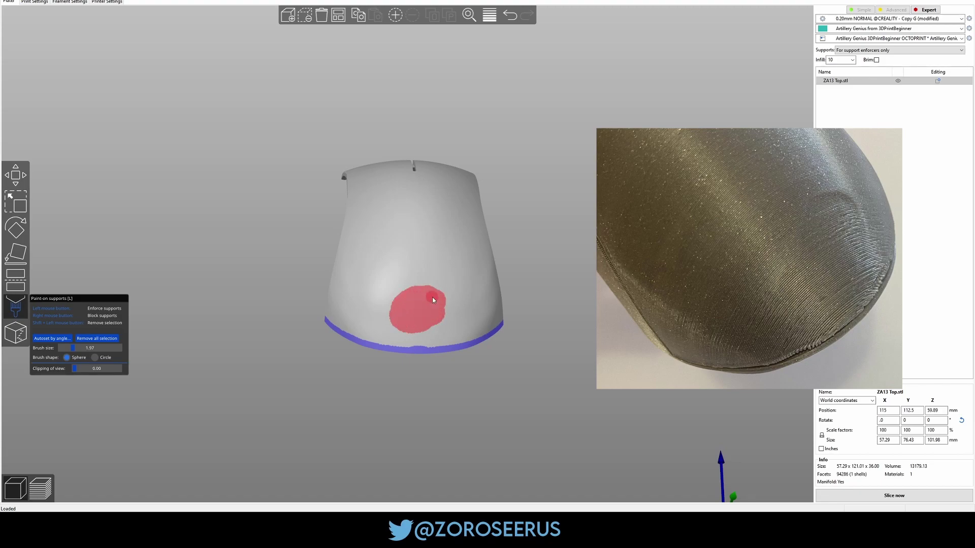
mouse_move(513, 285)
mouse_down()
mouse_move(571, 266)
mouse_move(576, 279)
mouse_move(598, 275)
mouse_move(548, 272)
mouse_move(628, 339)
mouse_move(583, 210)
mouse_move(608, 186)
mouse_up()
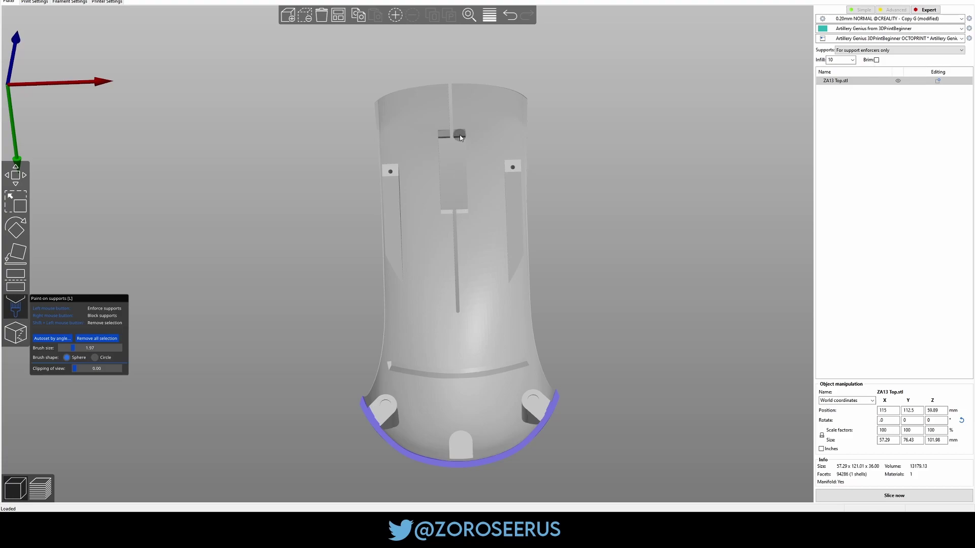
drag(600, 224, 548, 299)
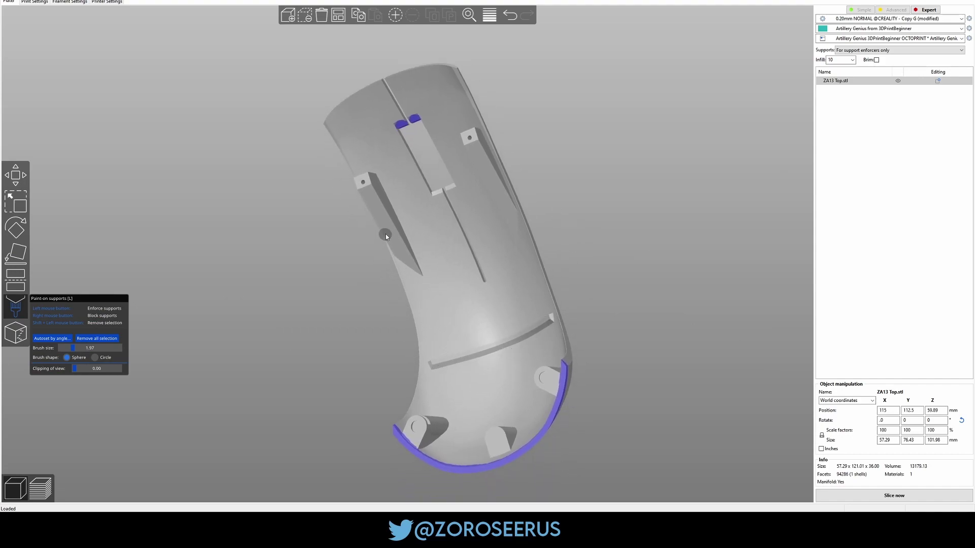
scroll(548, 178, up, 3)
drag(548, 178, 359, 154)
scroll(356, 156, up, 3)
scroll(463, 355, down, 3)
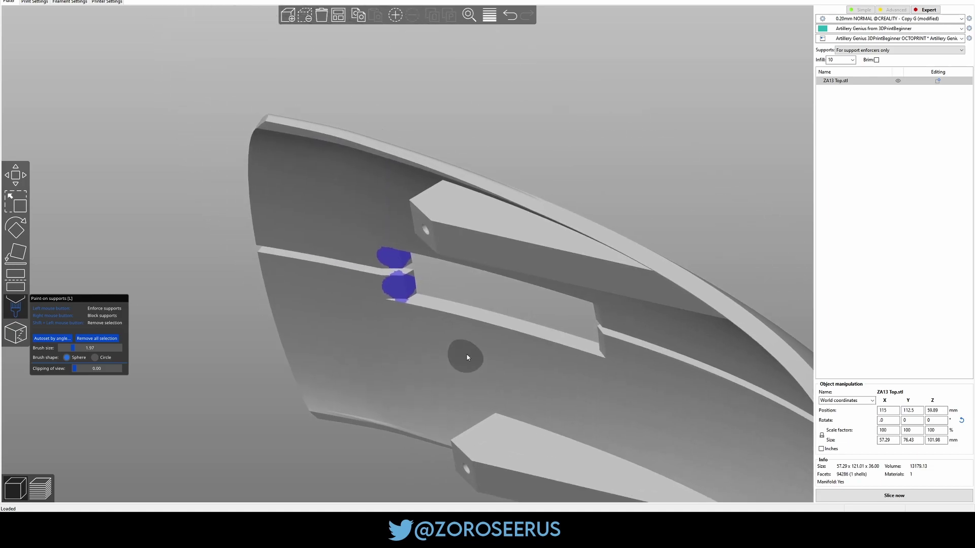
scroll(398, 265, up, 4)
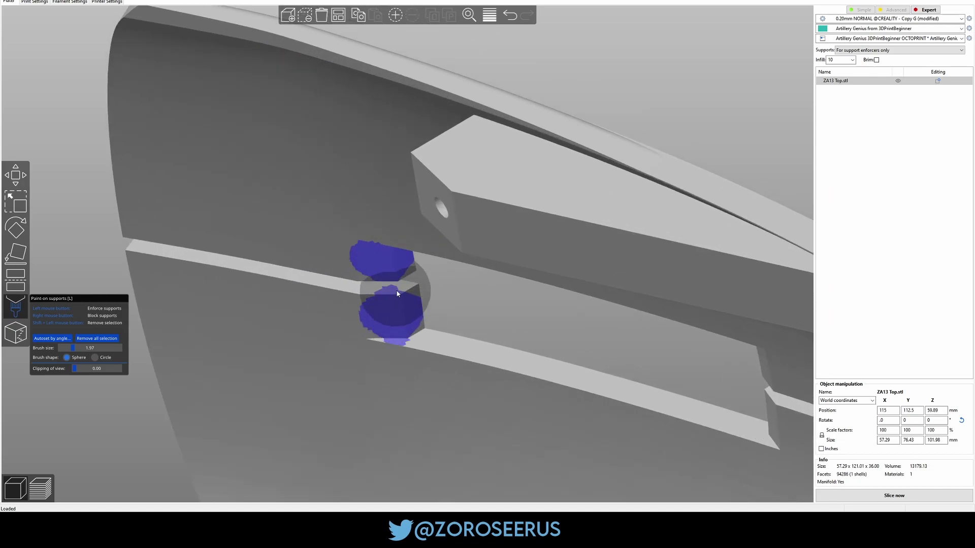
mouse_move(406, 273)
mouse_down()
mouse_move(429, 296)
mouse_move(461, 297)
mouse_up()
scroll(272, 211, down, 5)
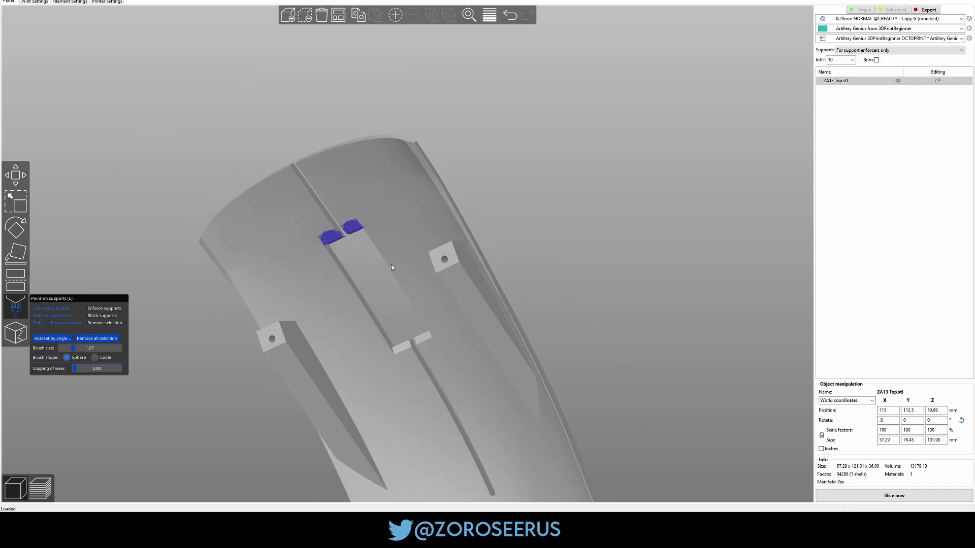
drag(391, 268, 544, 237)
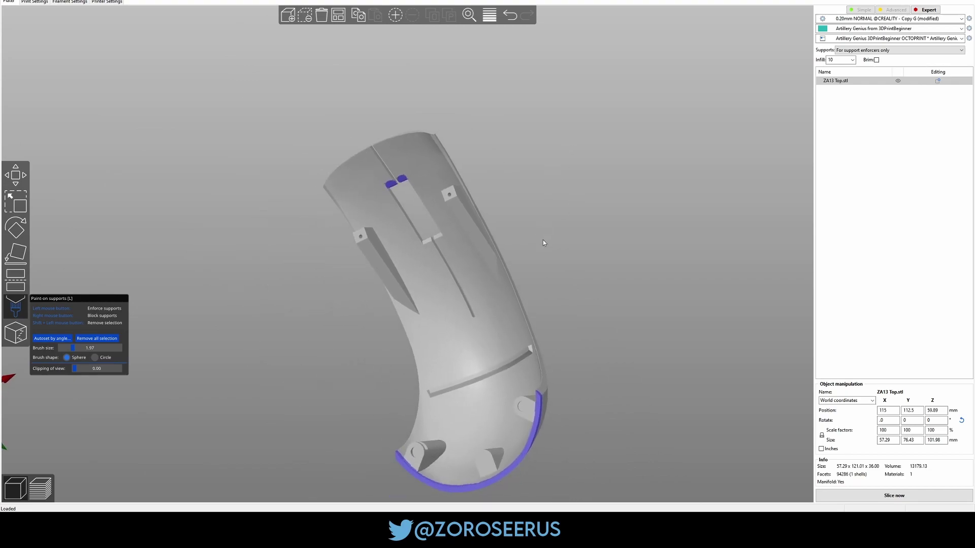
key(ctrl+r)
- Inspect the sliced top shell preview from low side angles
key(0)
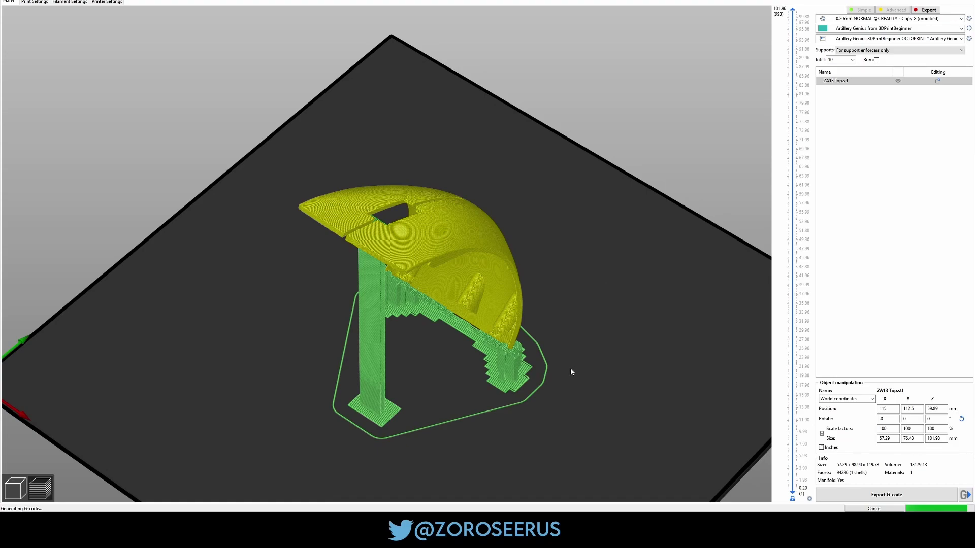
drag(577, 361, 549, 353)
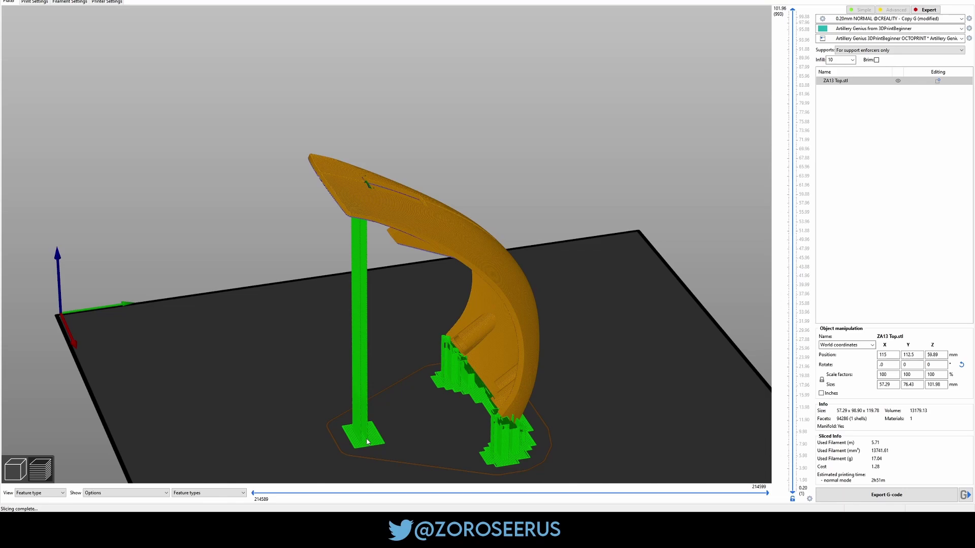
drag(413, 417, 430, 349)
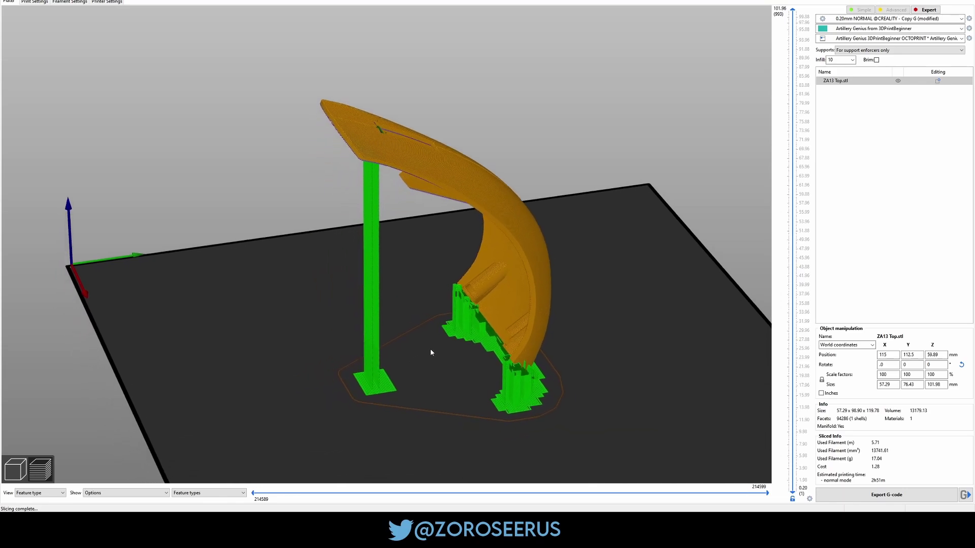
- Enable Brim and reslice the shell: 17.35 g of filament, about 2h54m
click(16, 469)
click(876, 60)
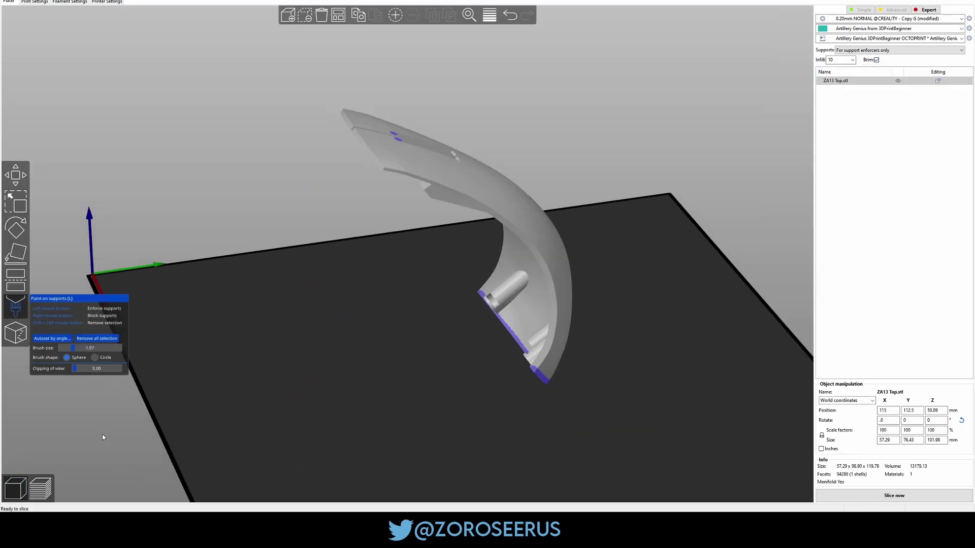
click(42, 490)
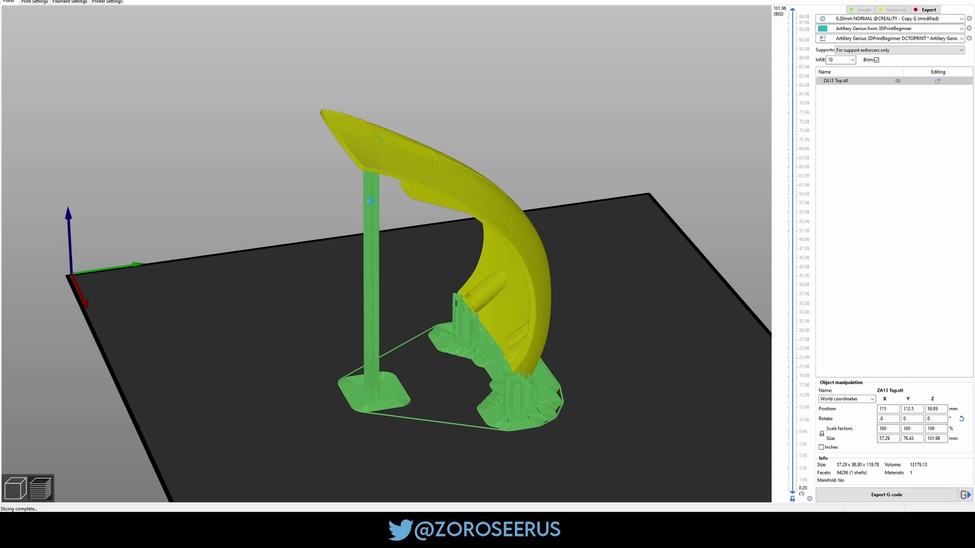
drag(370, 217, 358, 391)
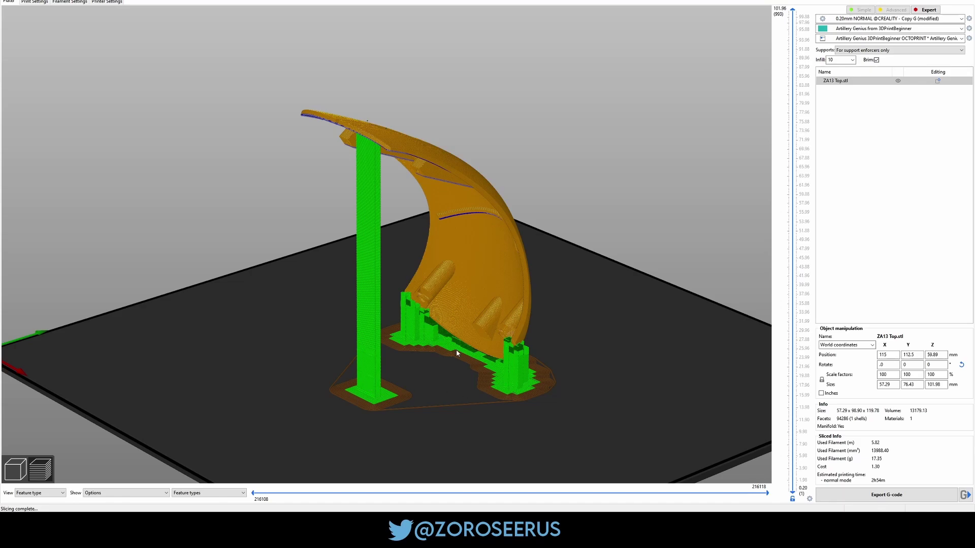
mouse_move(455, 349)
mouse_down()
mouse_move(517, 385)
mouse_move(450, 349)
mouse_move(370, 241)
mouse_move(413, 267)
mouse_move(445, 337)
mouse_up()
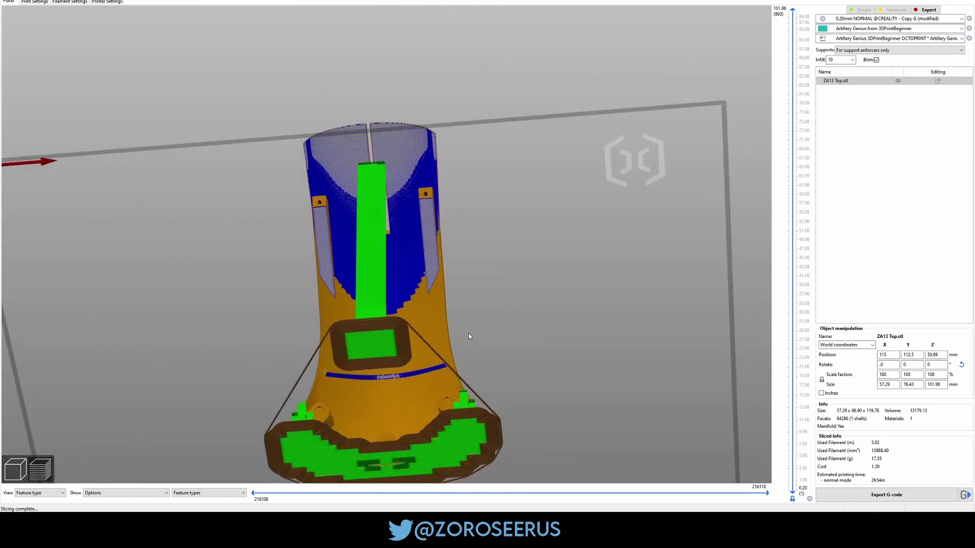
- Paint two enforcer arcs inside the shell near the slot and reslice: 24.46 g, about 3h34m
click(15, 469)
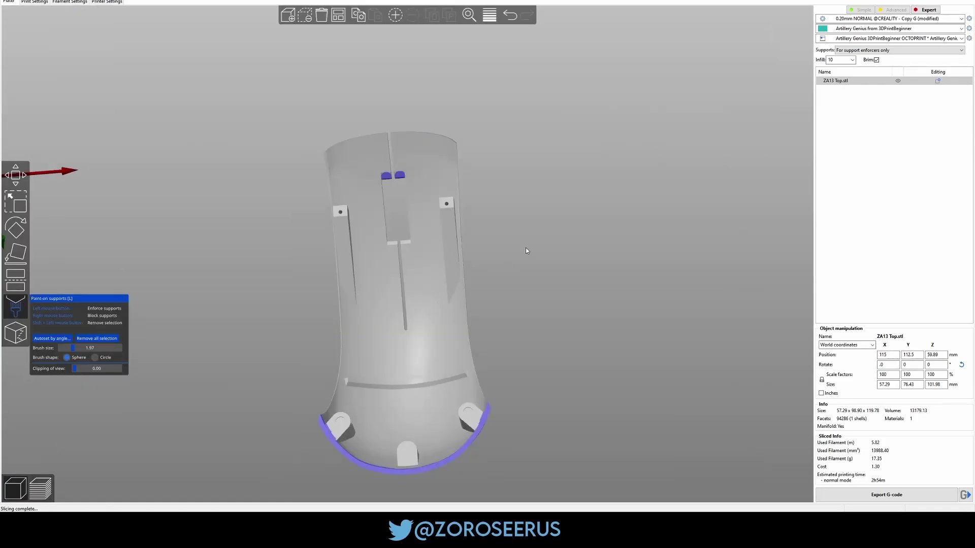
drag(526, 250, 528, 257)
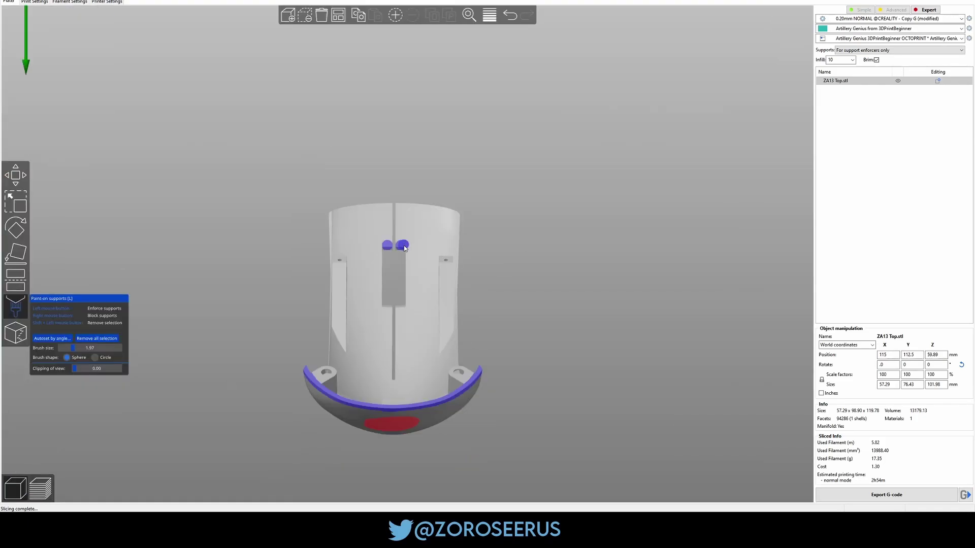
drag(404, 248, 422, 260)
drag(455, 290, 456, 292)
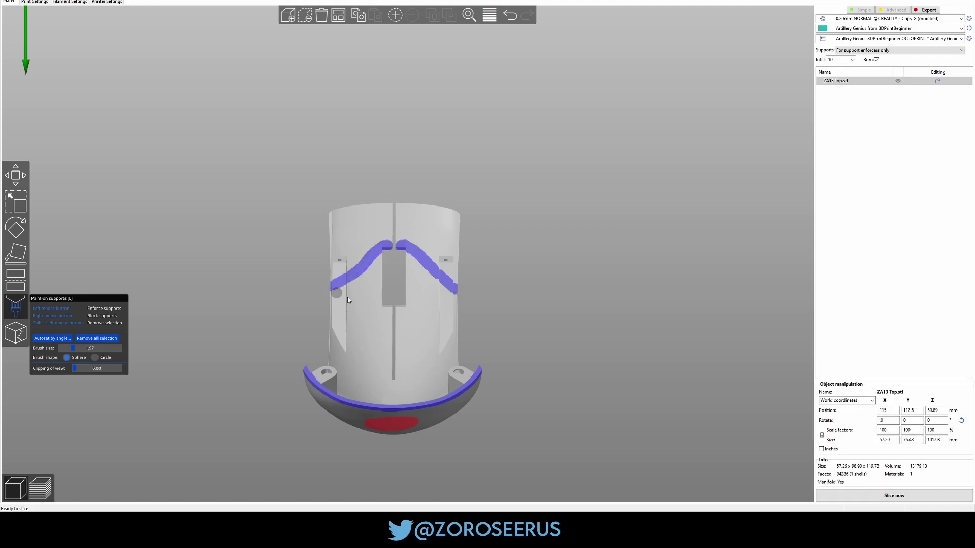
click(920, 492)
drag(570, 337, 418, 411)
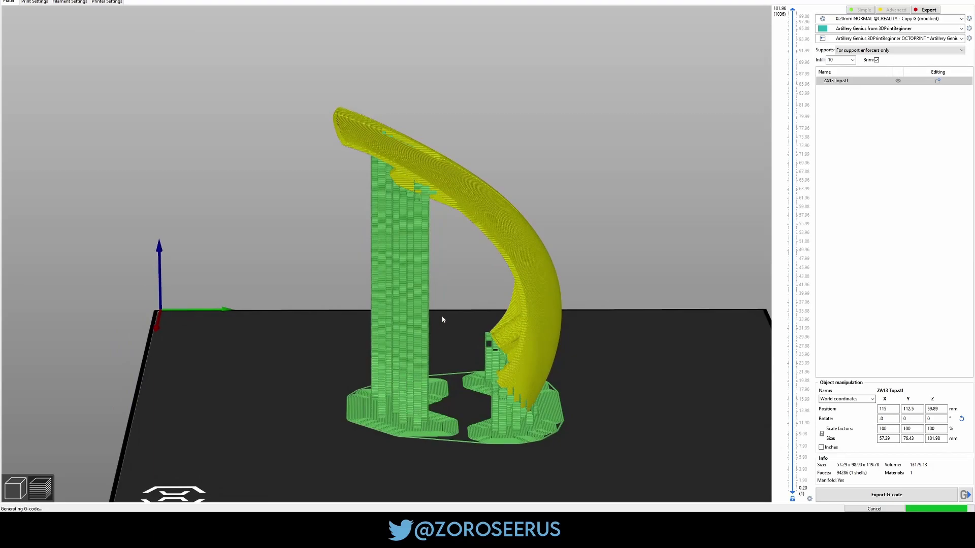
mouse_move(442, 319)
mouse_down()
mouse_move(426, 302)
mouse_move(442, 322)
mouse_move(435, 336)
mouse_move(498, 307)
mouse_move(516, 264)
mouse_move(428, 331)
mouse_move(437, 332)
mouse_up()
- Rotate the top shell 45° around X, then further, to stand it in a new upright orientation
key(Tab)
key(l)
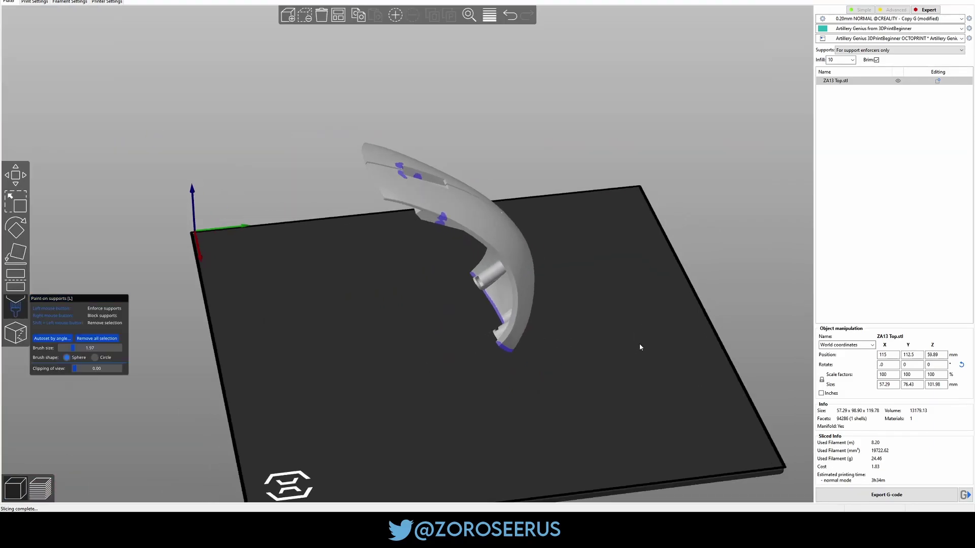
drag(640, 347, 676, 356)
key(m)
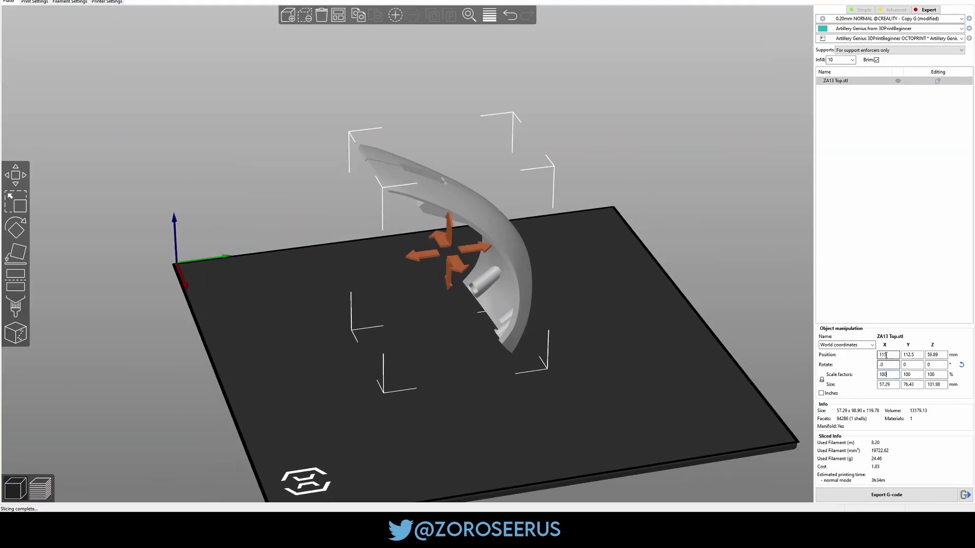
click(889, 355)
click(889, 365)
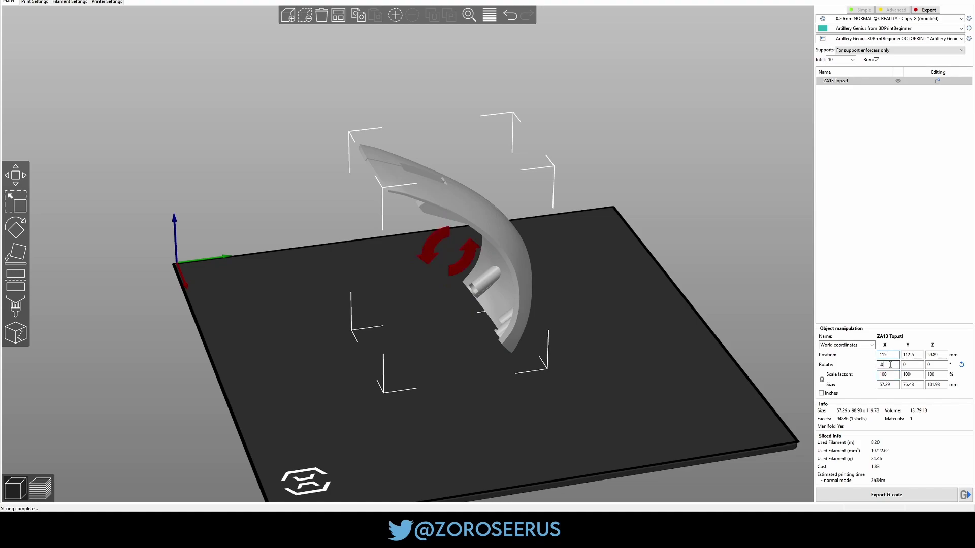
text(45)
key(Return)
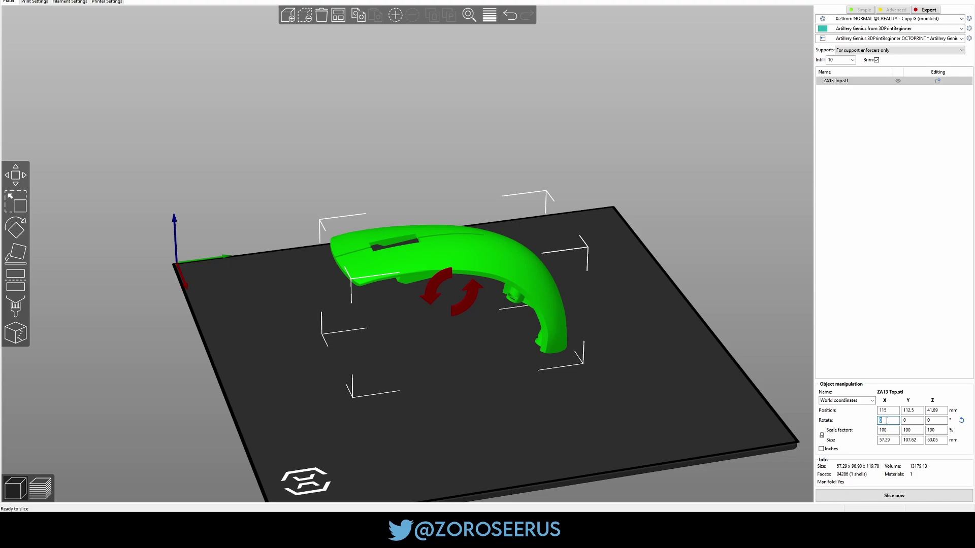
key(Return)
drag(538, 305, 561, 363)
scroll(558, 364, up, 3)
- Paint support enforcers on the left and right of the slot bar
key(l)
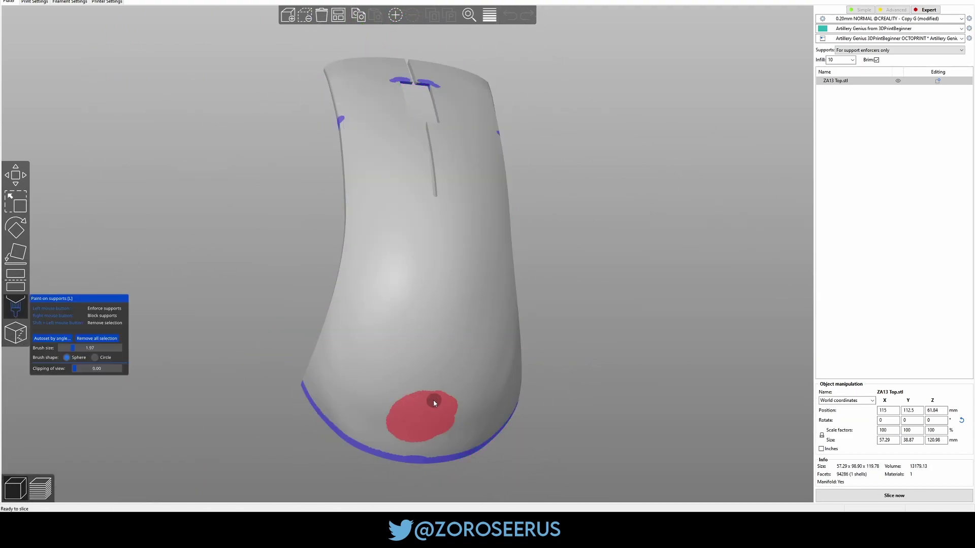
drag(548, 366, 629, 342)
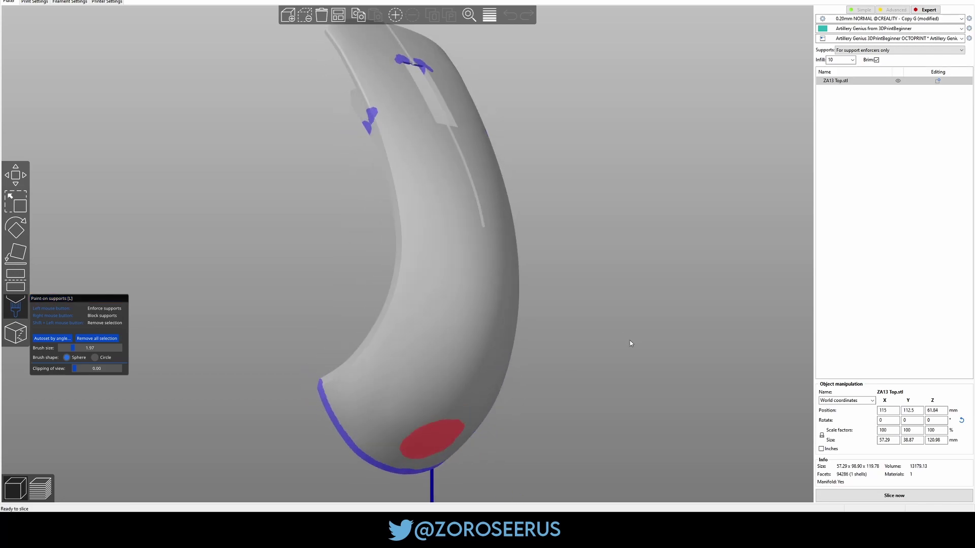
mouse_move(342, 421)
mouse_down()
mouse_move(602, 372)
mouse_move(598, 386)
mouse_move(604, 339)
mouse_move(590, 363)
mouse_move(557, 352)
mouse_move(556, 318)
mouse_up()
drag(544, 228, 507, 210)
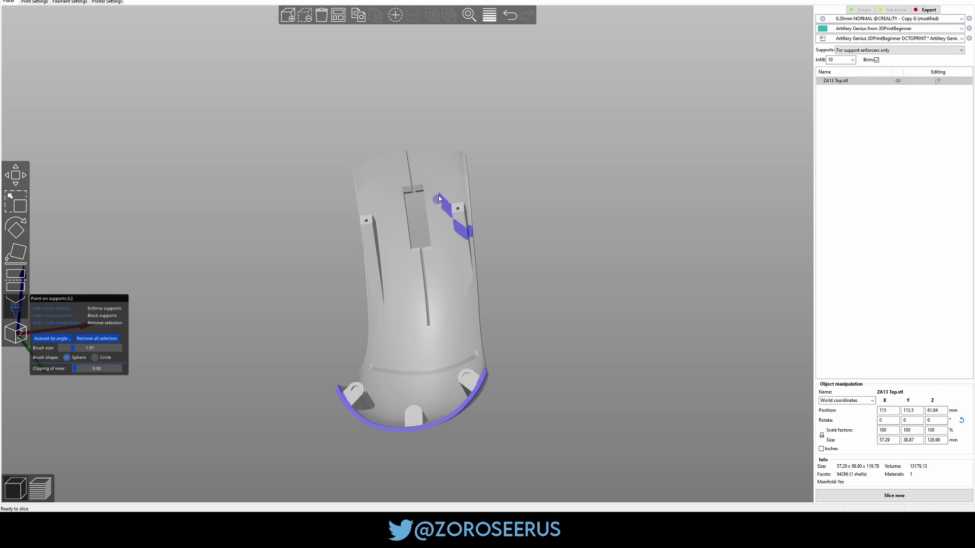
scroll(469, 231, up, 10)
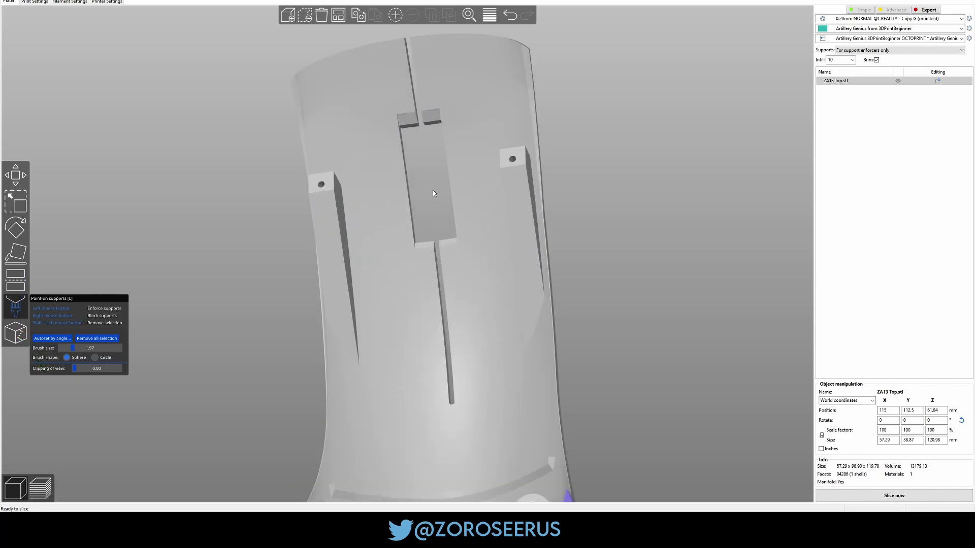
click(400, 209)
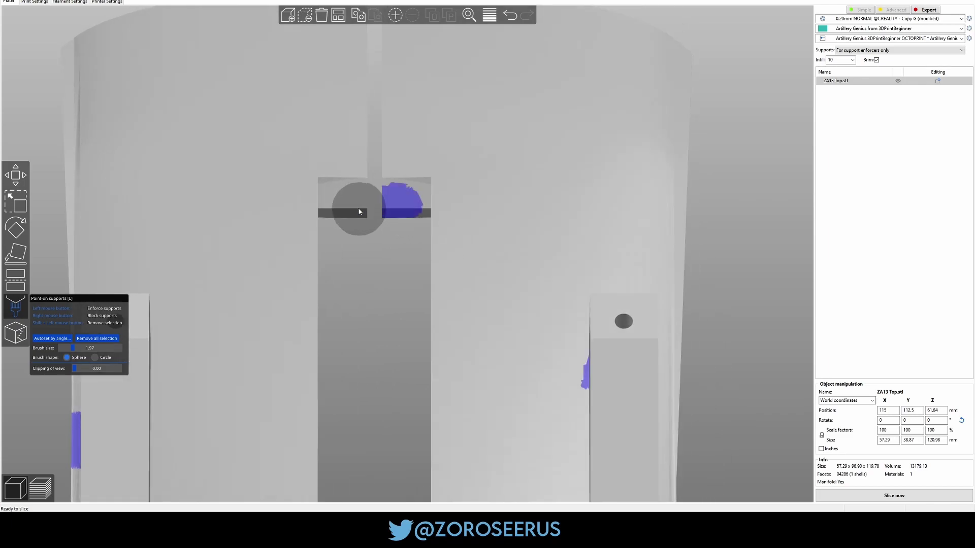
click(361, 211)
scroll(404, 283, down, 10)
drag(579, 272, 600, 308)
scroll(601, 309, down, 8)
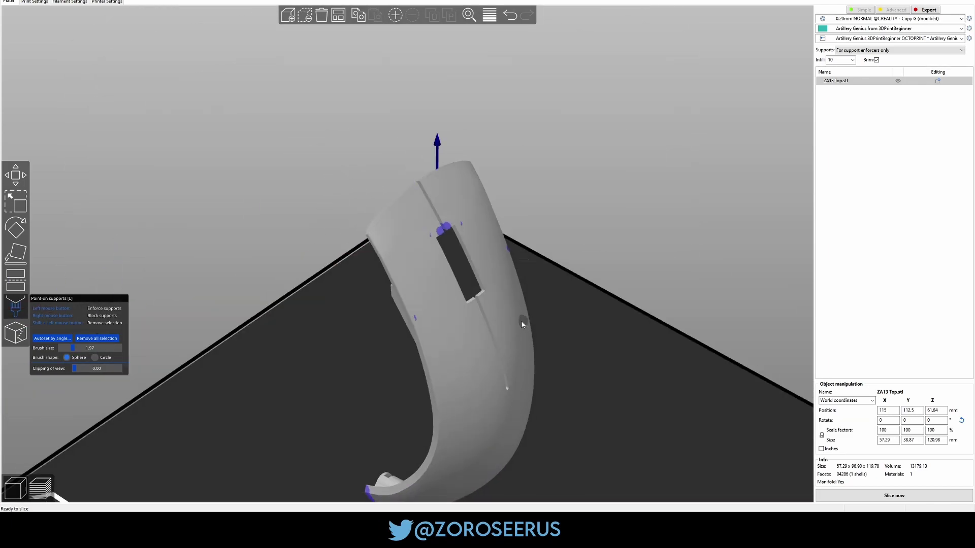
- Remove the top shell from the bed and move part L away from part R
key(l)
drag(541, 356, 569, 349)
key(Delete)
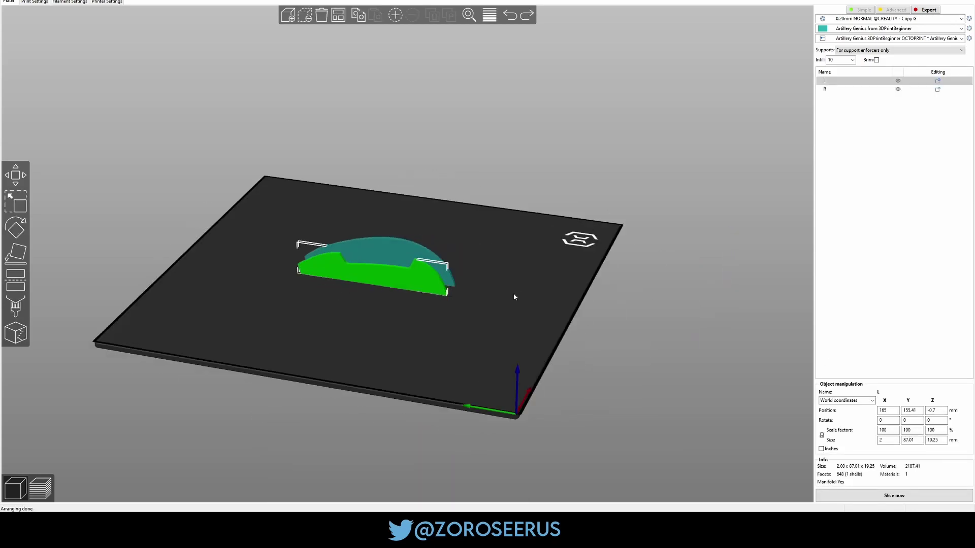
drag(514, 297, 414, 275)
- Lay part R flat on the bed with Place on face
click(413, 273)
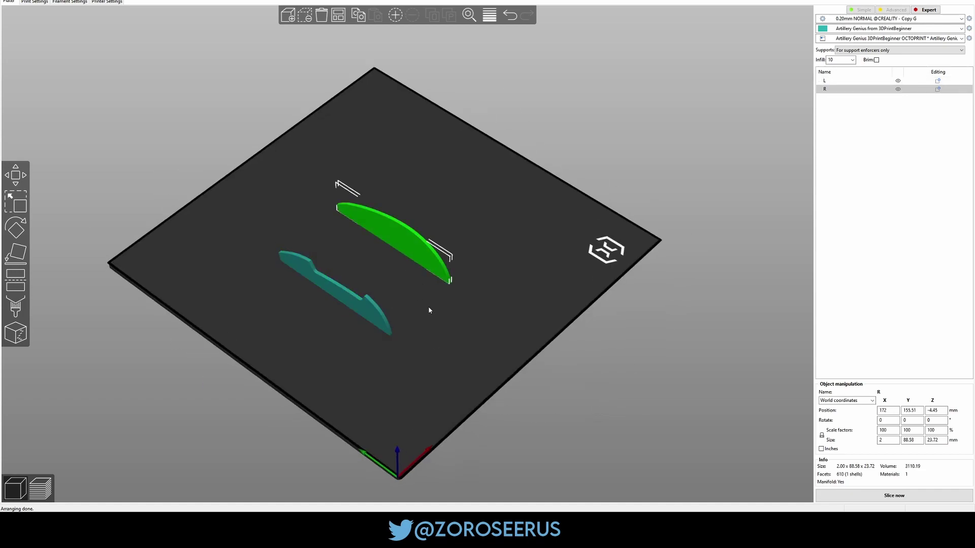
mouse_move(428, 309)
mouse_down()
mouse_move(432, 292)
mouse_move(442, 305)
mouse_move(405, 304)
mouse_move(443, 304)
mouse_up()
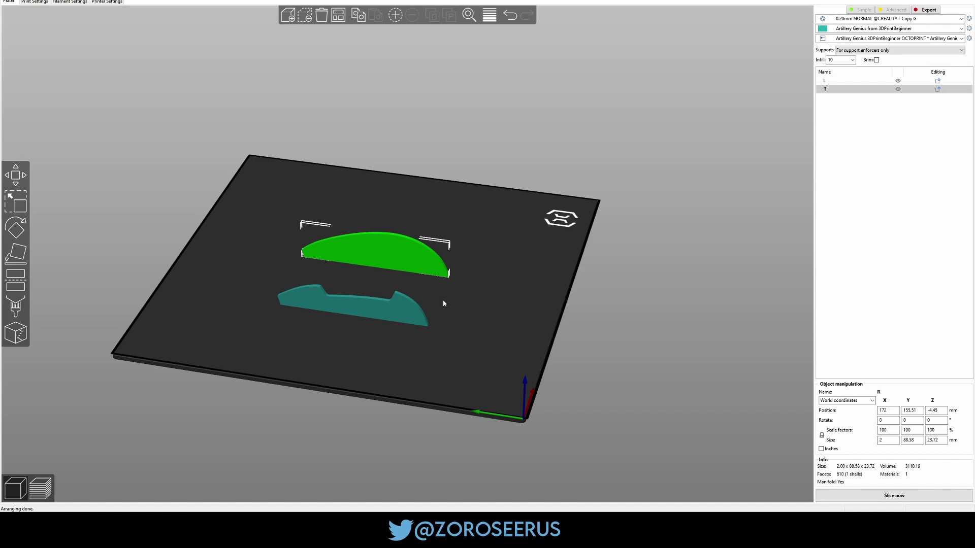
click(382, 313)
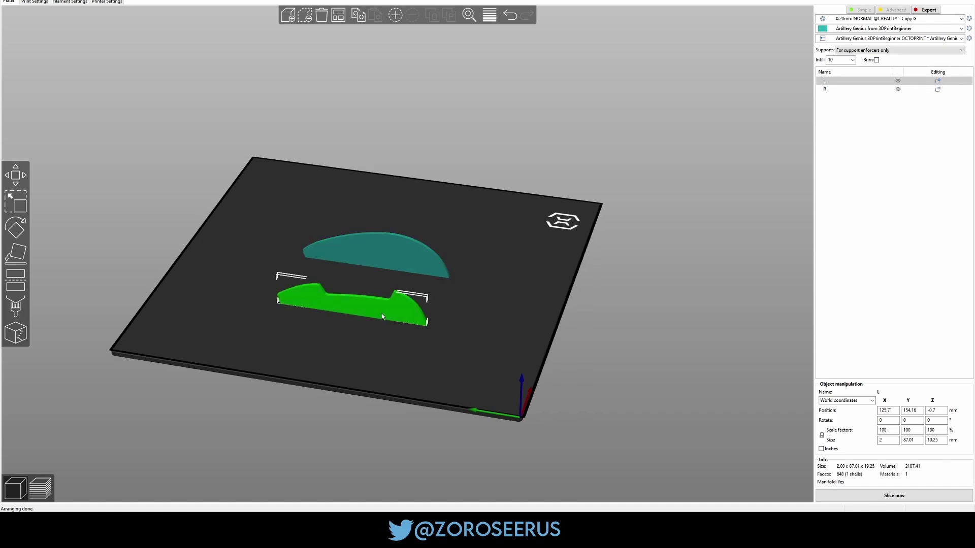
drag(382, 312, 349, 259)
click(382, 305)
drag(382, 305, 413, 300)
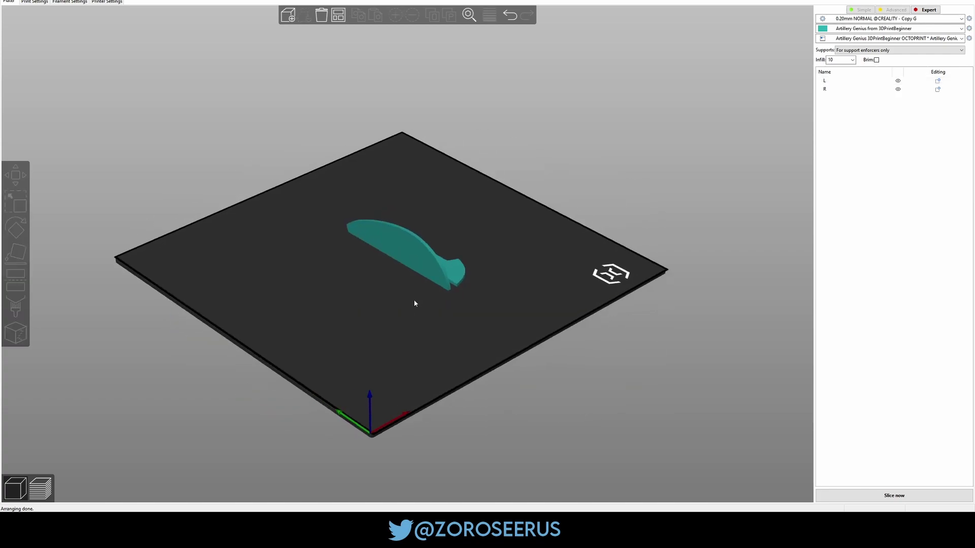
click(403, 262)
click(404, 263)
click(433, 302)
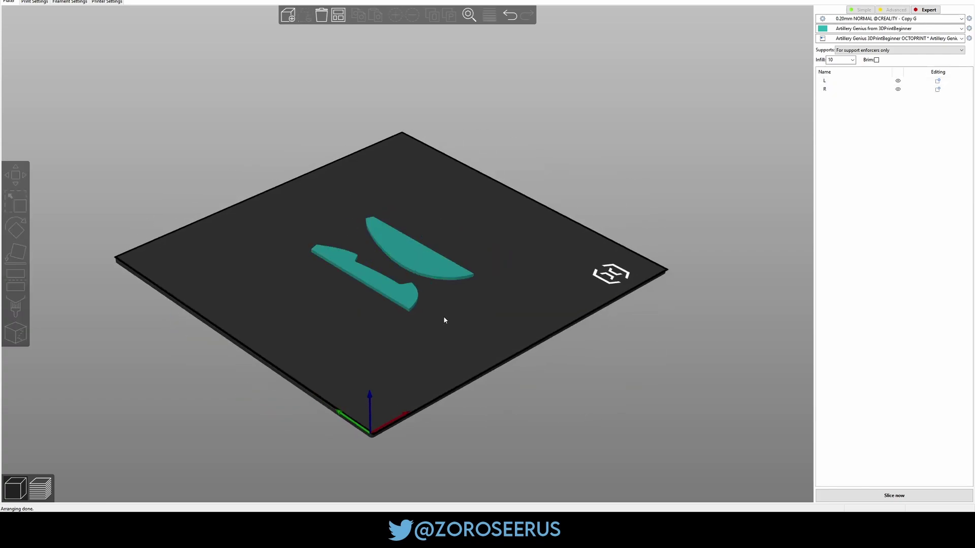
- Cut part R at Z 1.2 mm with Perform cut
click(423, 247)
scroll(402, 257, up, 3)
shift+click(388, 314)
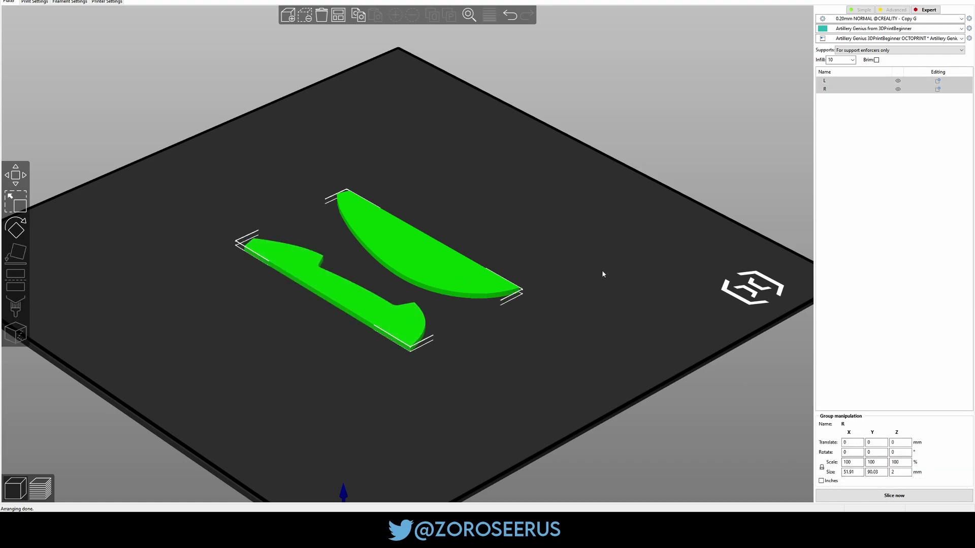
click(532, 223)
click(510, 284)
key(c)
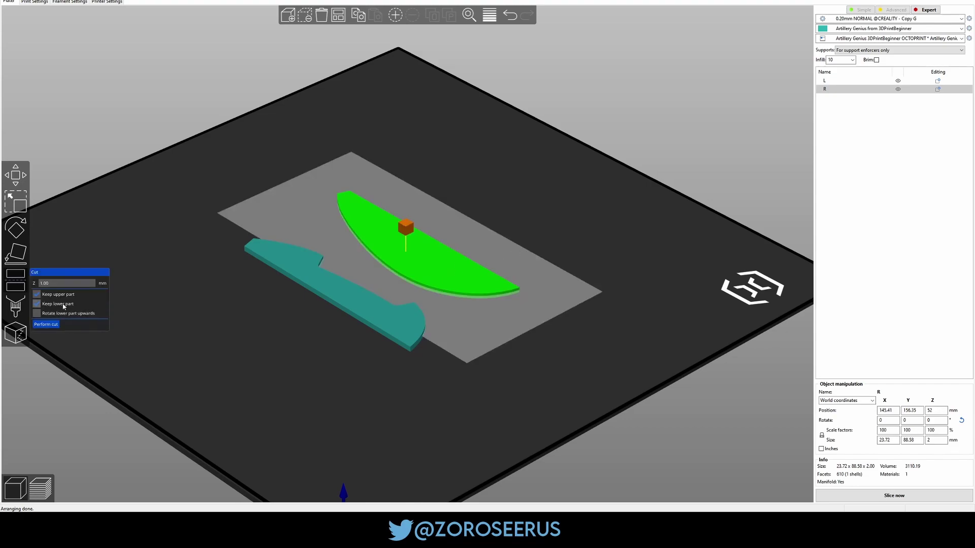
text(.2)
click(46, 324)
- Cut part L at Z 1.2 mm with Perform cut
click(372, 308)
key(c)
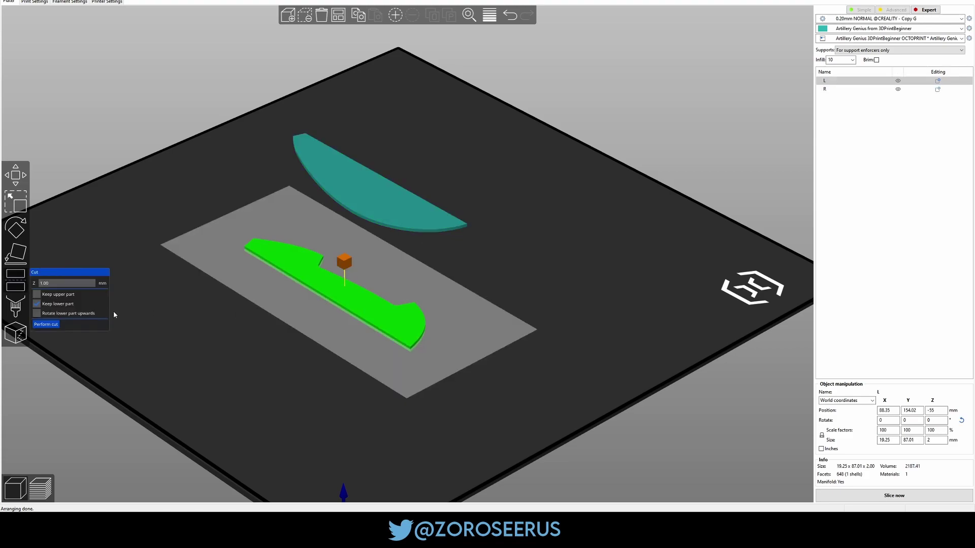
text(1.2)
click(46, 325)
drag(437, 289, 516, 315)
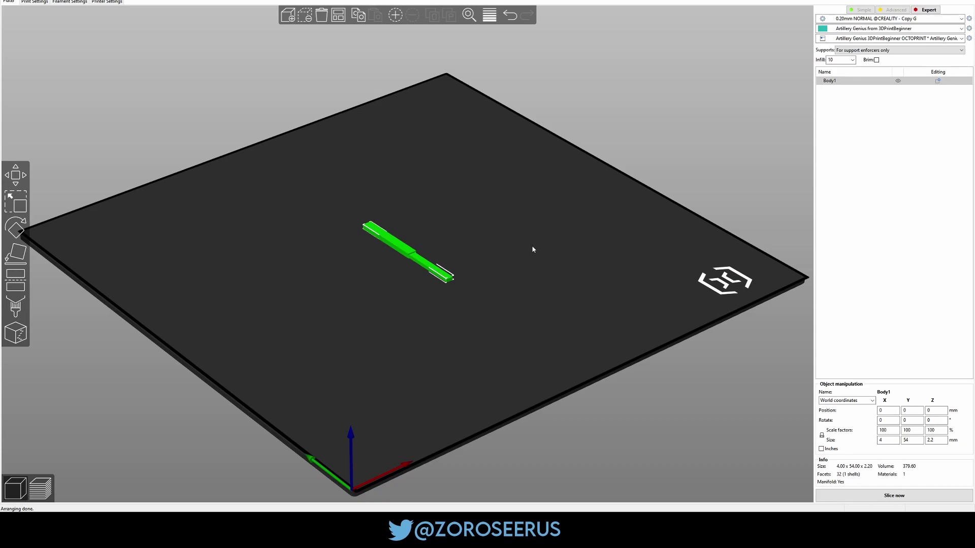
- Clear the selection and orbit around the bed to view the thin Body1 part
mouse_move(533, 250)
mouse_down()
mouse_move(513, 237)
mouse_move(515, 248)
mouse_up()
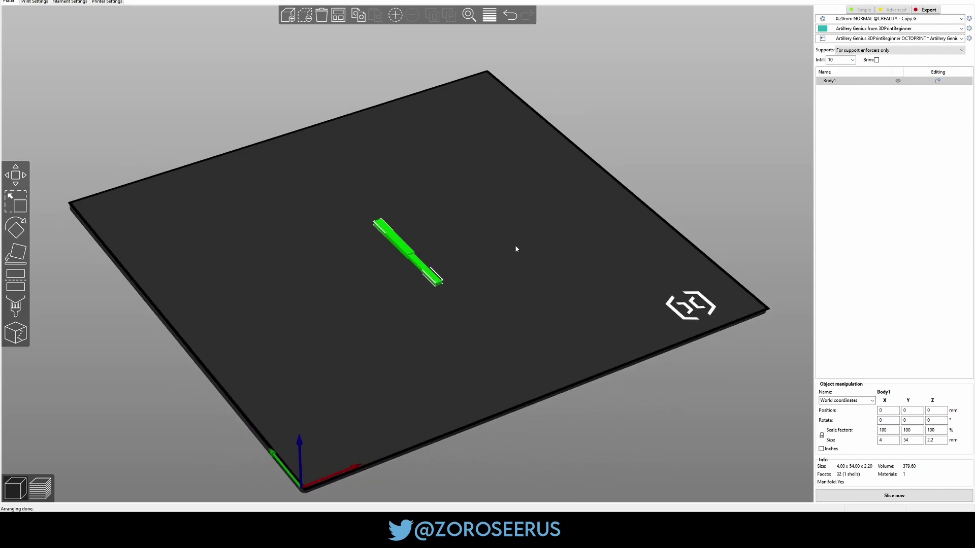
mouse_move(517, 250)
mouse_down()
mouse_move(491, 252)
mouse_move(522, 250)
mouse_up()
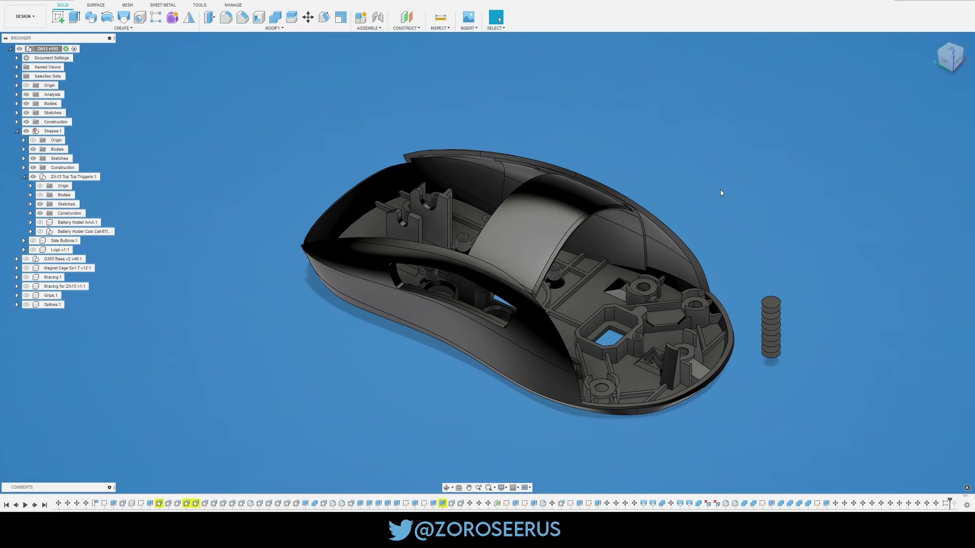
- Orbit the mouse shell to inspect it from below and look into its interior
mouse_move(721, 193)
shift+middle_down()
mouse_move(543, 203)
mouse_move(717, 193)
shift+middle_up()
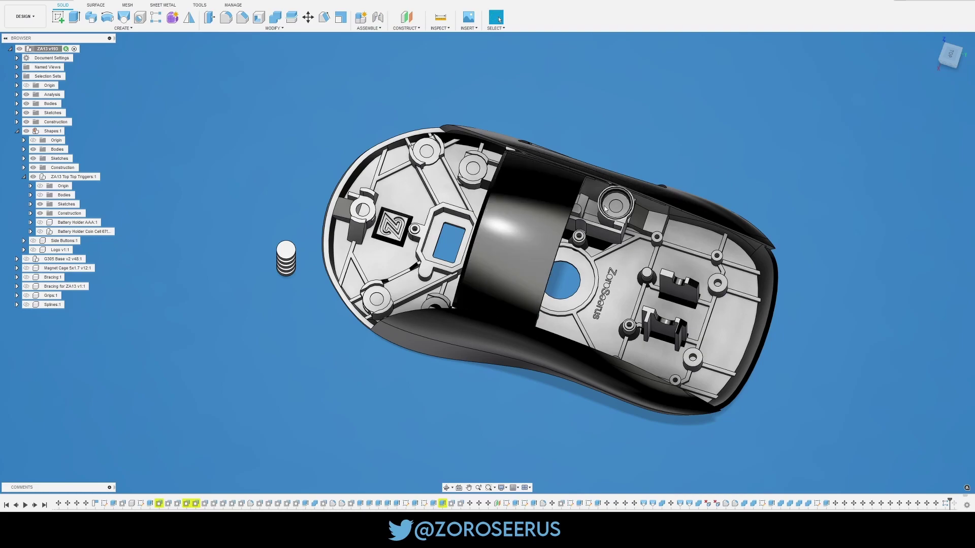
shift+middle_drag(660, 214, 601, 228)
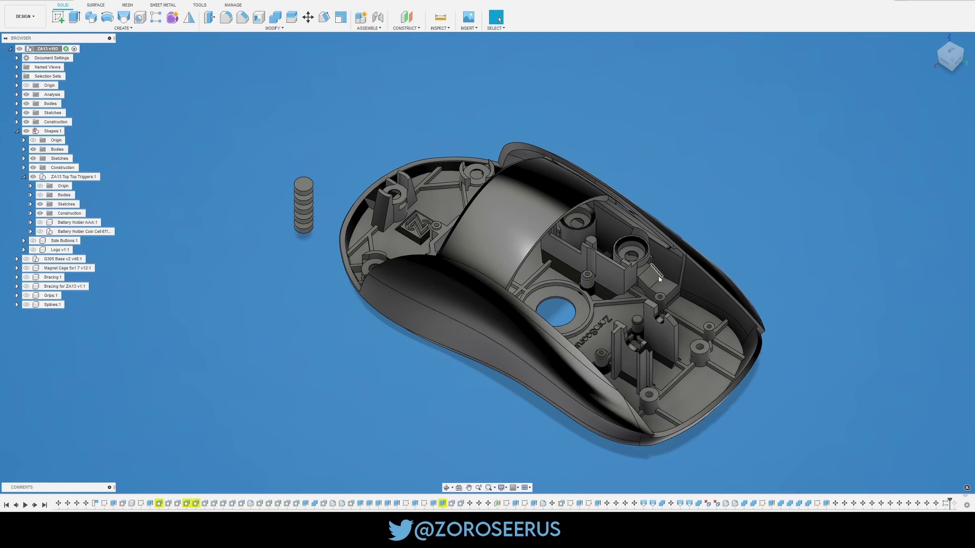
shift+middle_drag(659, 279, 795, 316)
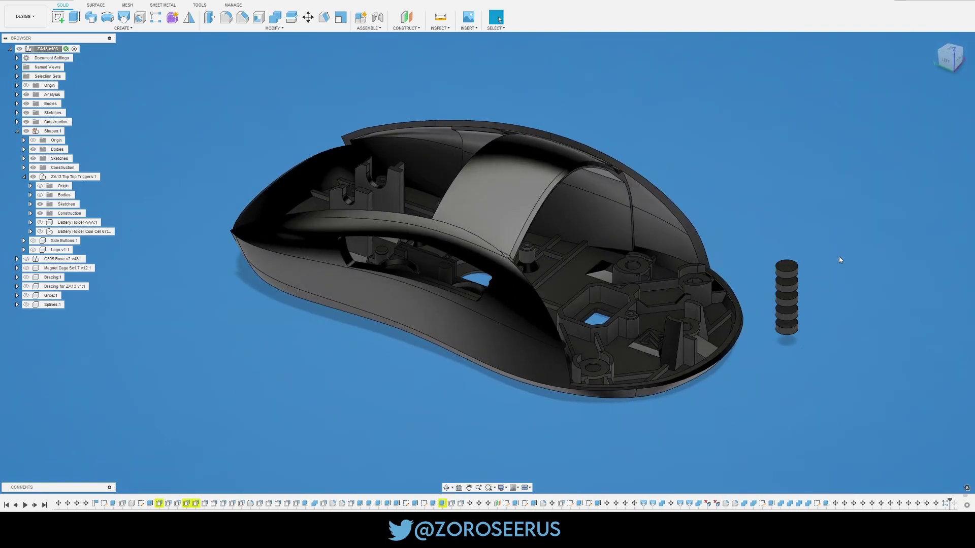
shift+middle_drag(822, 241, 662, 345)
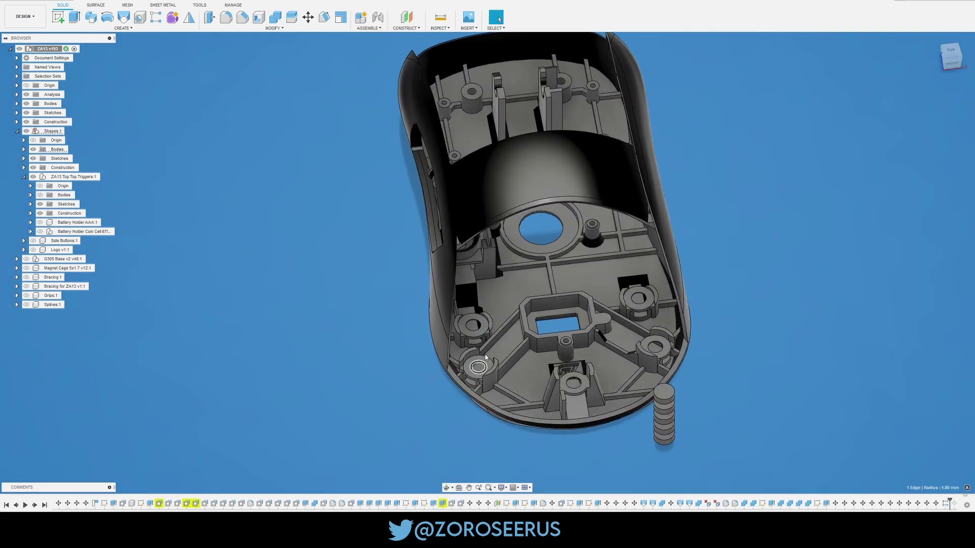
shift+middle_drag(486, 354, 568, 370)
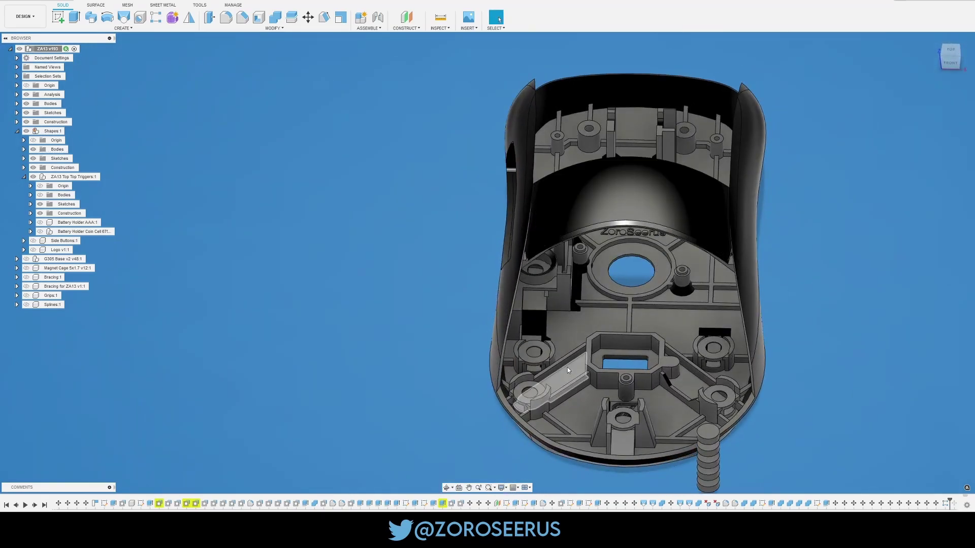
- Zoom and orbit to oblique front views of the whole shell
scroll(656, 416, up, 3)
scroll(629, 416, down, 5)
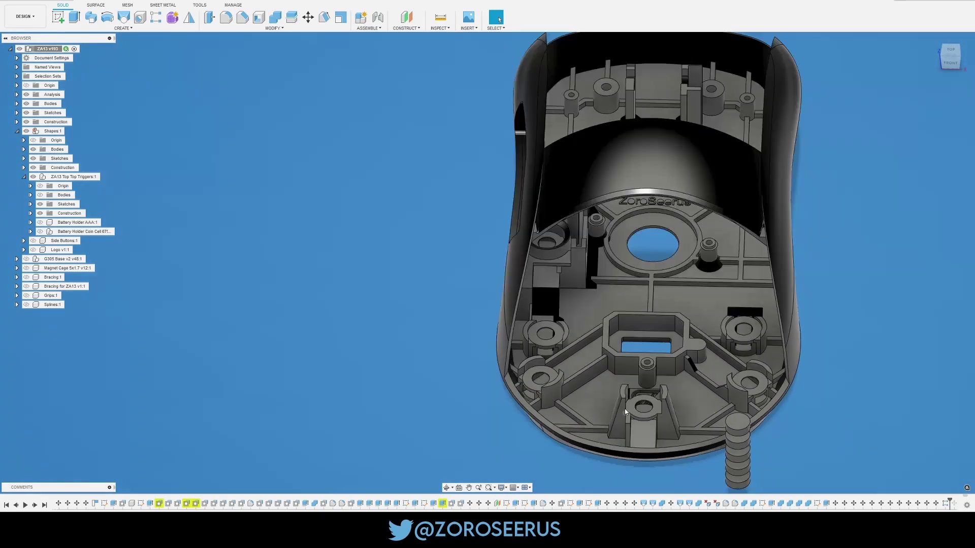
shift+middle_drag(624, 409, 670, 386)
scroll(670, 385, down, 3)
scroll(720, 361, up, 4)
scroll(720, 361, down, 4)
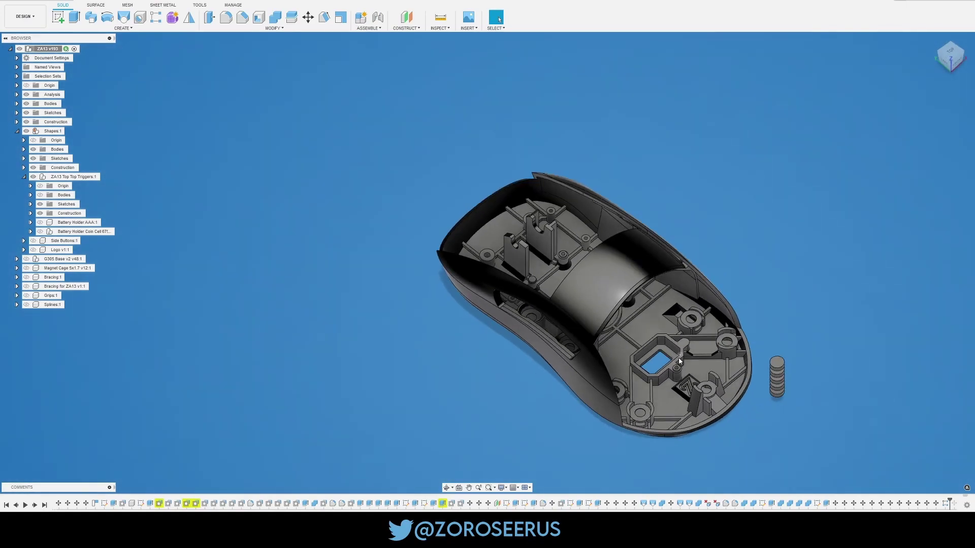
scroll(680, 350, up, 1)
scroll(706, 341, down, 2)
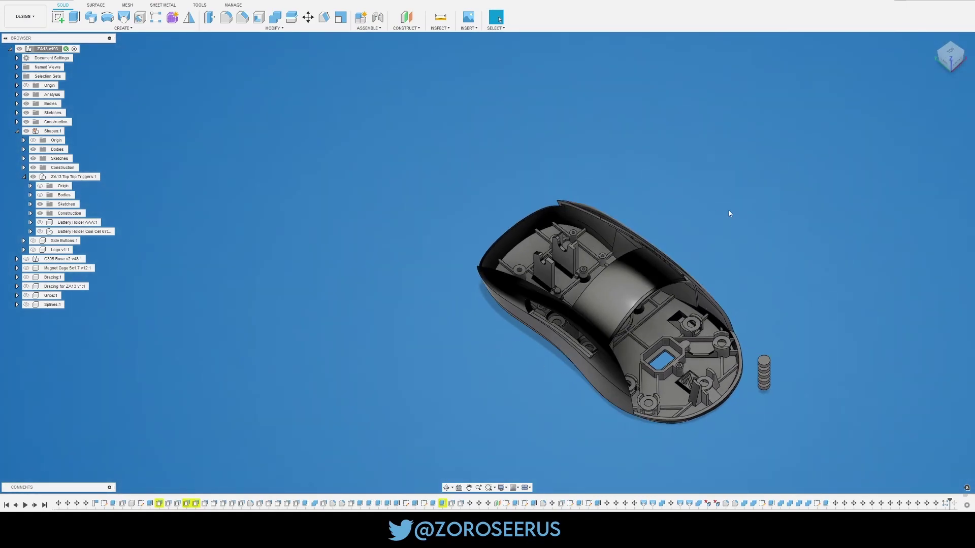
scroll(730, 211, down, 2)
scroll(729, 212, up, 4)
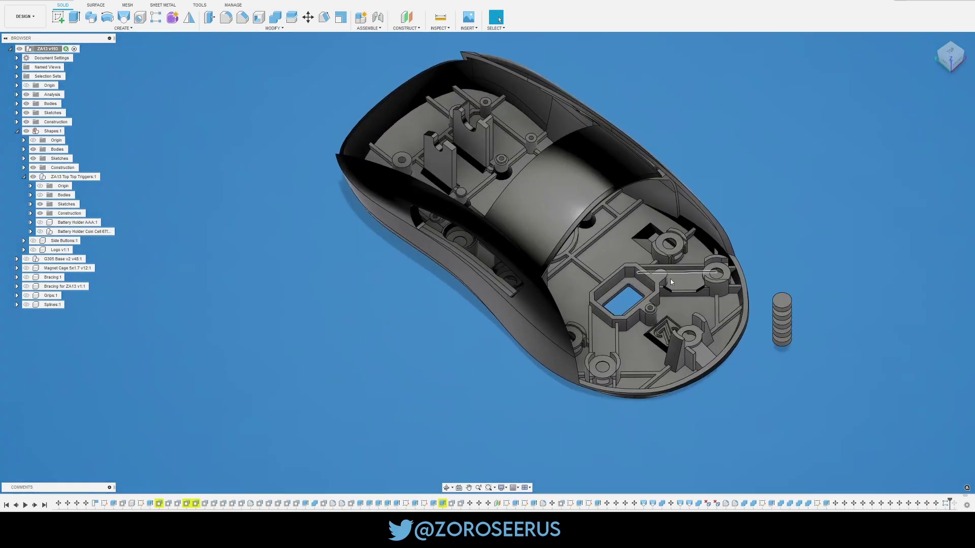
shift+middle_drag(675, 254, 815, 370)
- Start a Move/Copy on the magnet stack, then cancel it without moving anything
key(m)
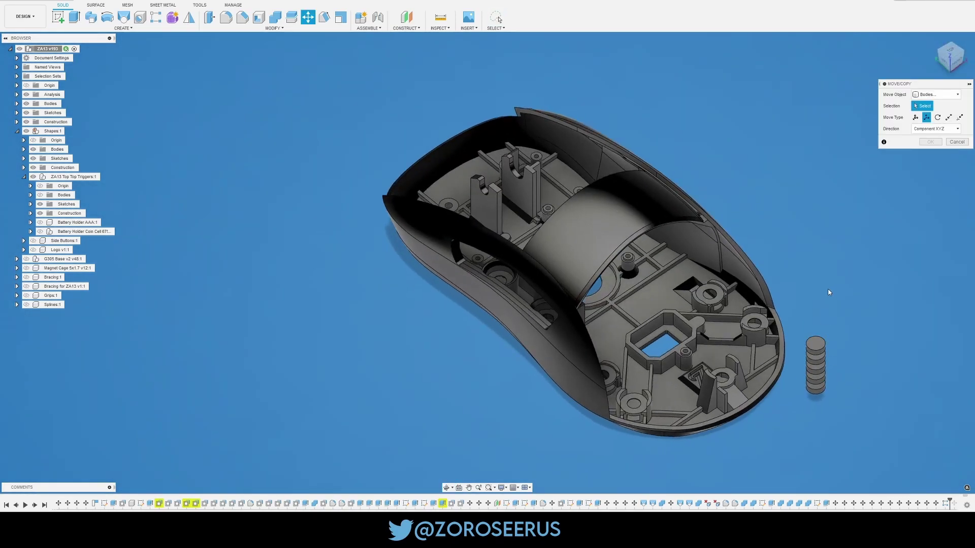
click(817, 349)
scroll(680, 297, up, 5)
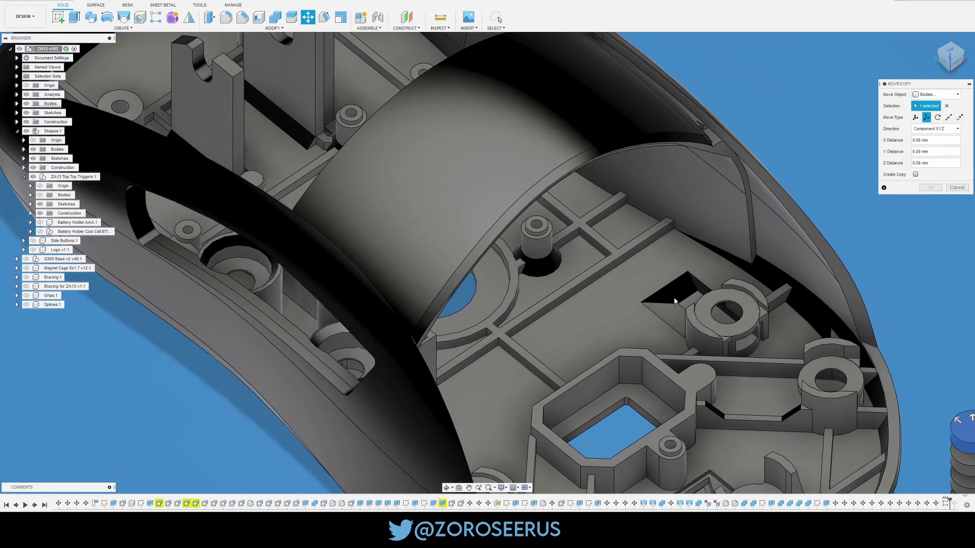
click(957, 187)
- Zoom and orbit in to inspect the shell's triangular rib
scroll(651, 324, up, 3)
scroll(661, 278, down, 5)
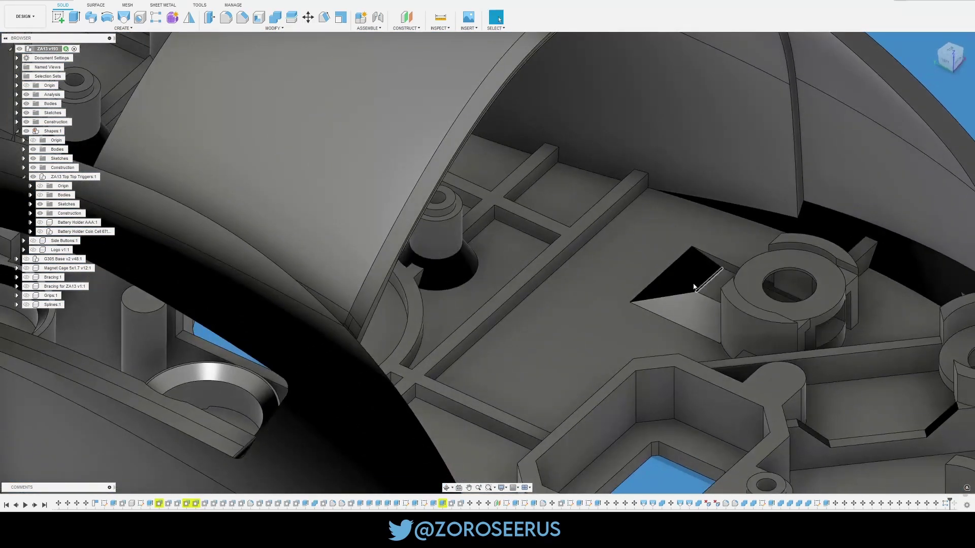
shift+middle_drag(662, 277, 537, 276)
scroll(603, 296, up, 5)
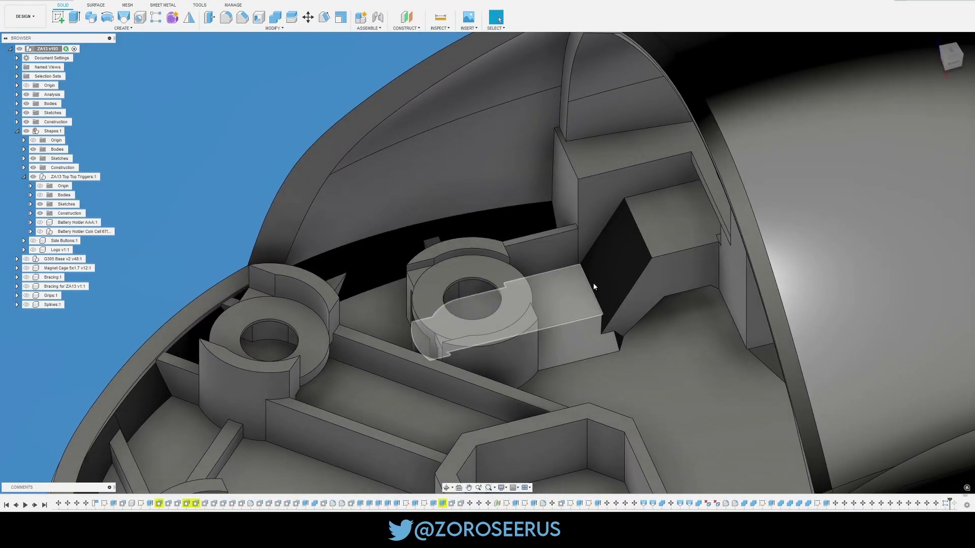
scroll(596, 283, down, 10)
shift+middle_drag(604, 284, 575, 277)
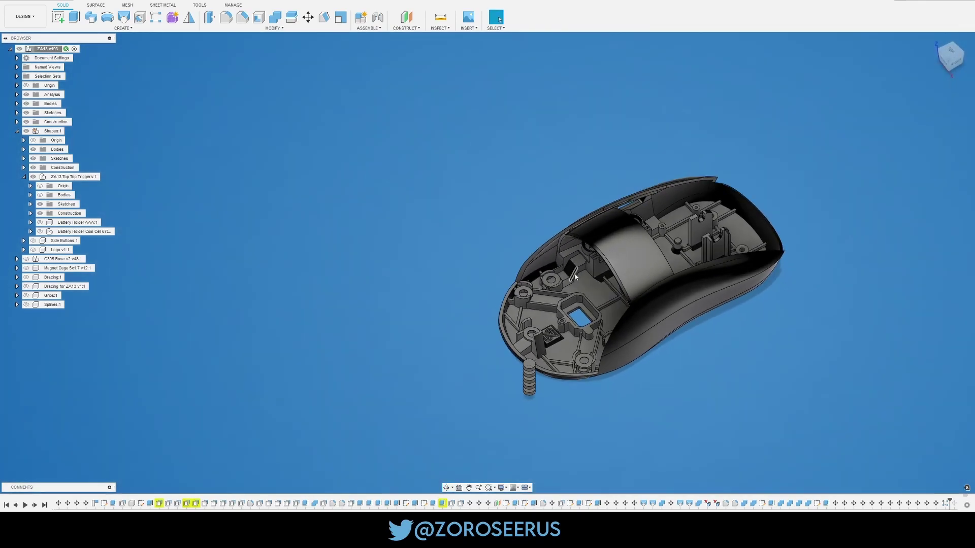
scroll(573, 279, up, 3)
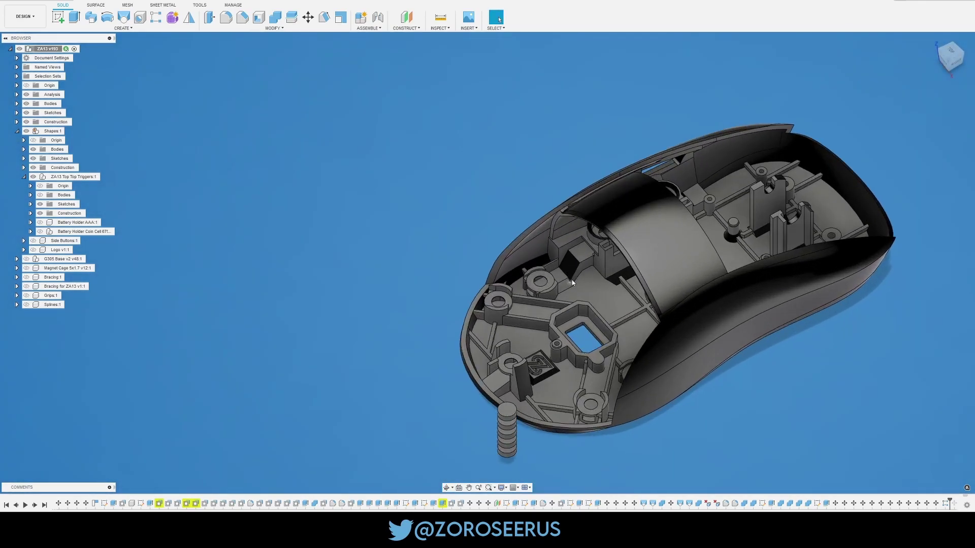
scroll(571, 283, up, 4)
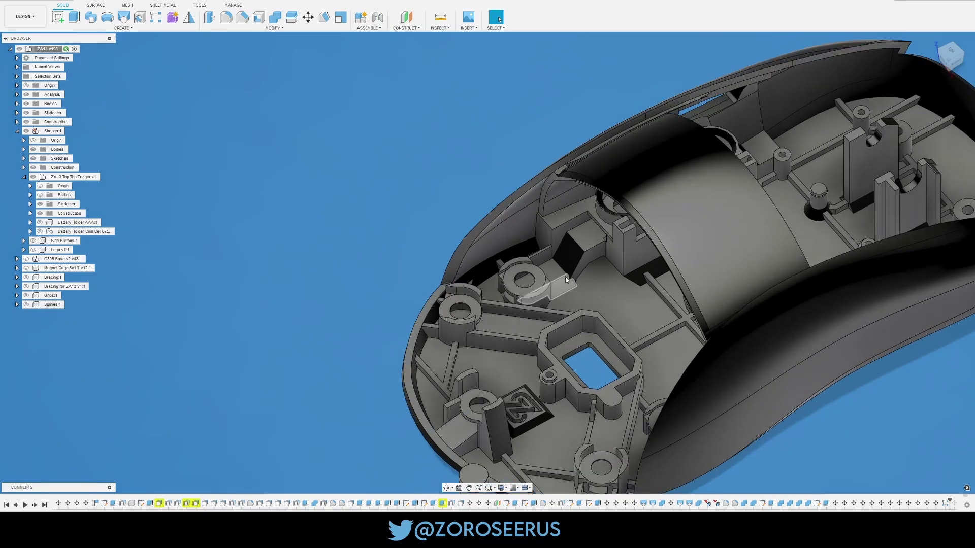
scroll(553, 292, down, 2)
scroll(533, 301, up, 2)
- Window-select the stack of magnets, then clear the selection
shift+middle_drag(533, 301, 634, 325)
scroll(736, 315, down, 3)
scroll(760, 301, up, 4)
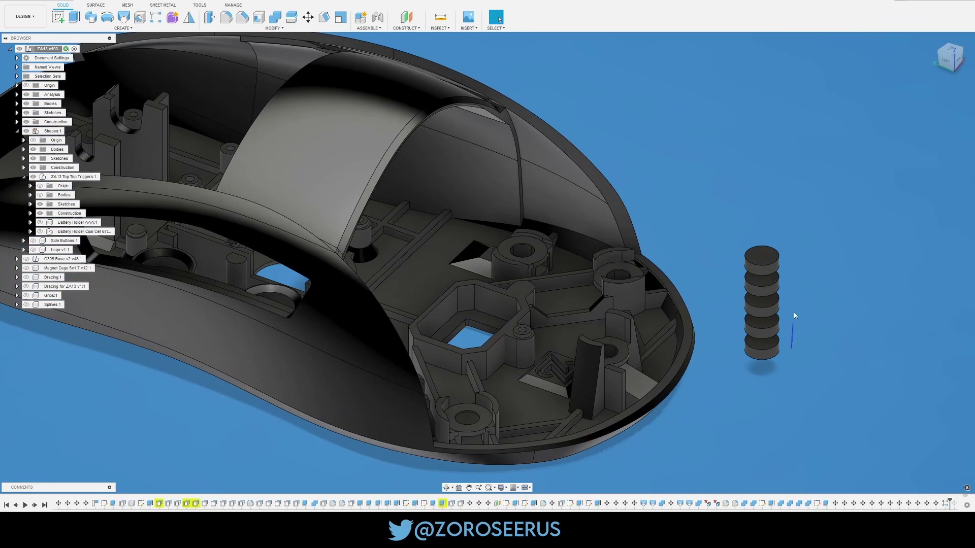
drag(795, 316, 751, 381)
click(819, 309)
shift+middle_drag(815, 289, 721, 375)
scroll(762, 345, down, 4)
scroll(722, 375, up, 5)
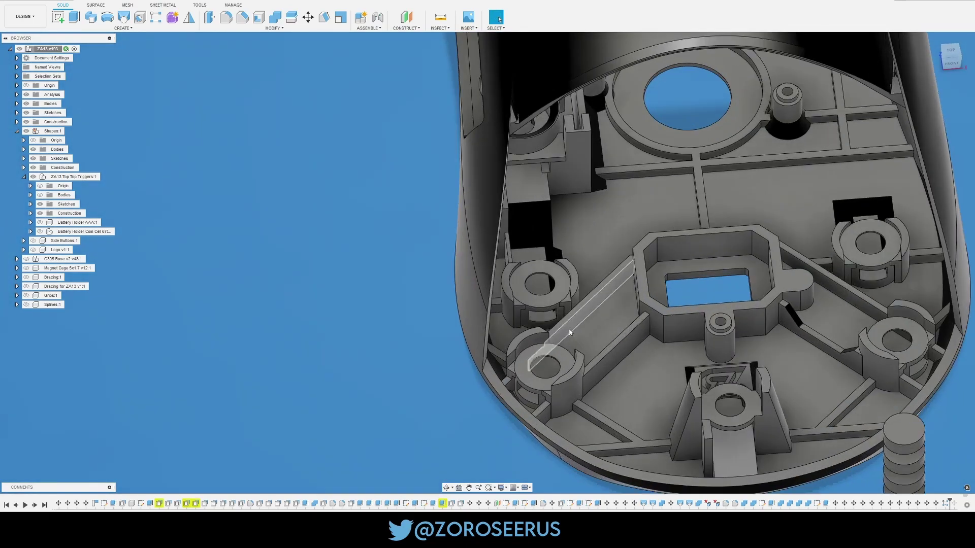
scroll(721, 375, down, 5)
key(Escape)
scroll(707, 272, up, 4)
scroll(447, 399, down, 3)
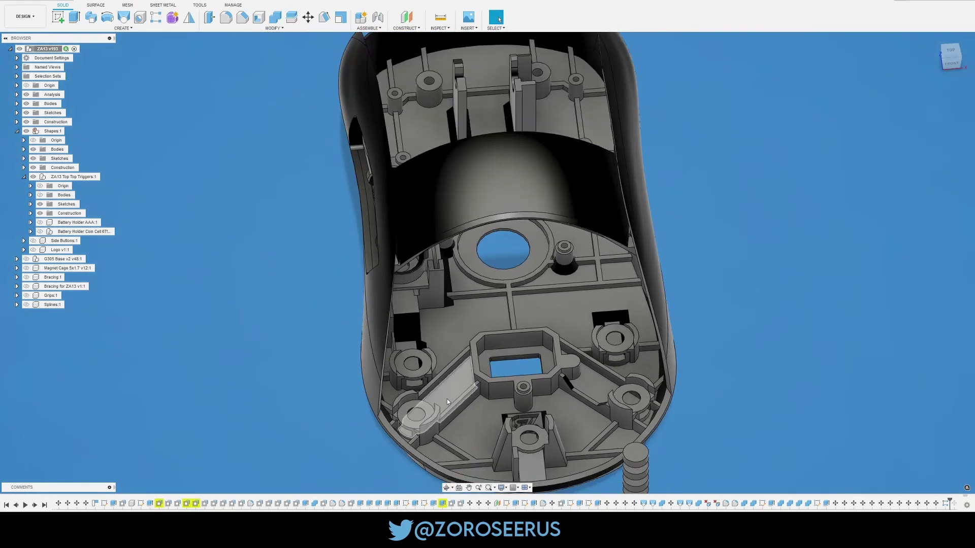
scroll(409, 433, up, 8)
scroll(389, 467, down, 5)
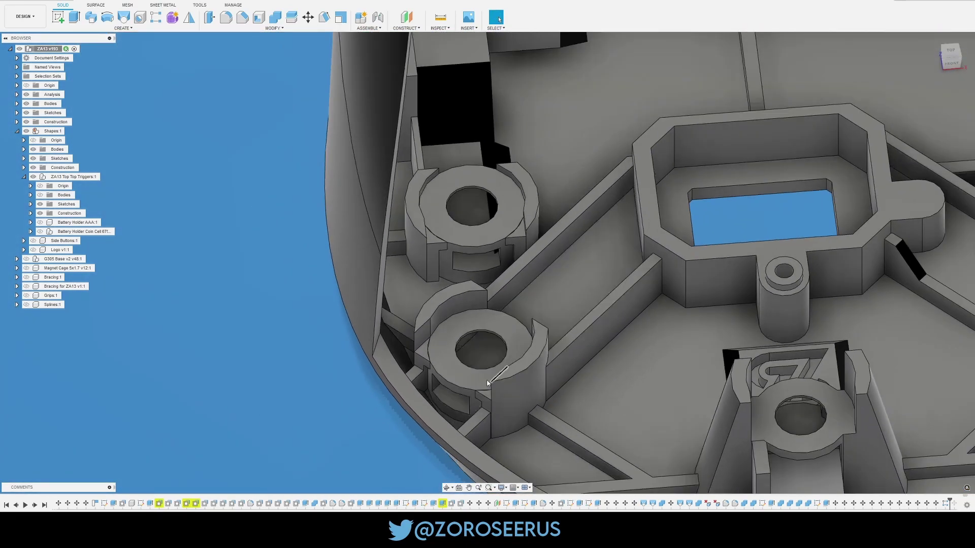
scroll(459, 400, up, 3)
click(463, 394)
scroll(463, 394, down, 8)
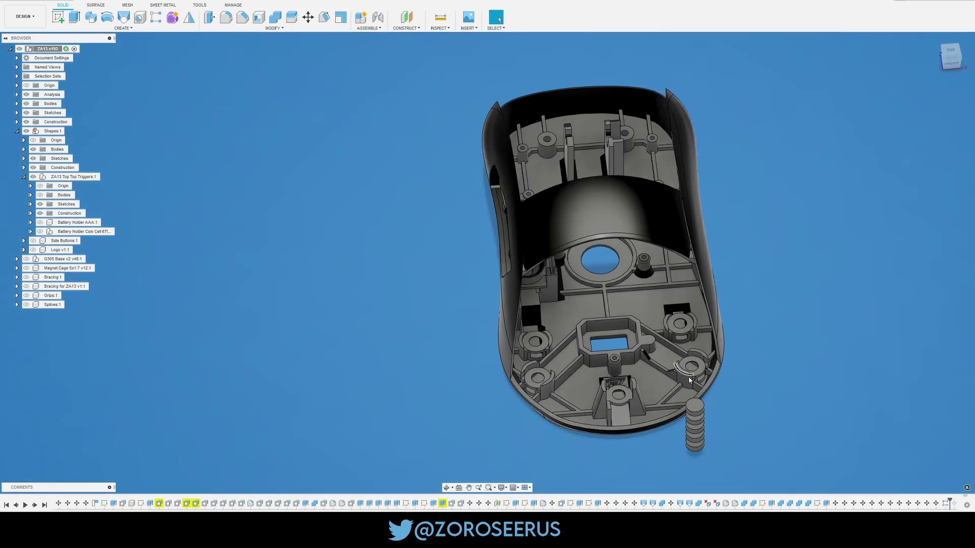
scroll(698, 378, up, 5)
scroll(676, 365, down, 5)
shift+middle_drag(676, 364, 678, 319)
scroll(680, 325, up, 5)
shift+middle_drag(678, 383, 684, 387)
scroll(683, 387, down, 3)
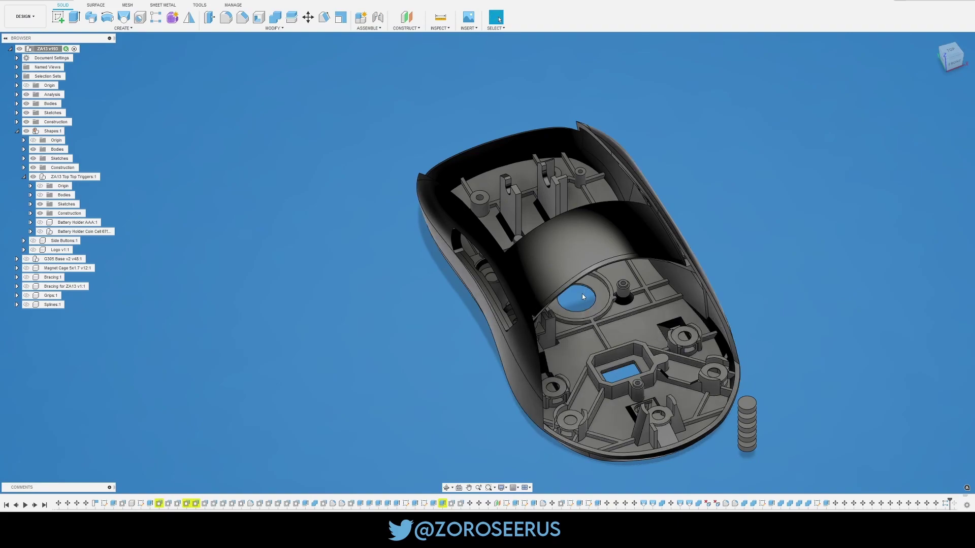
shift+middle_drag(581, 299, 769, 307)
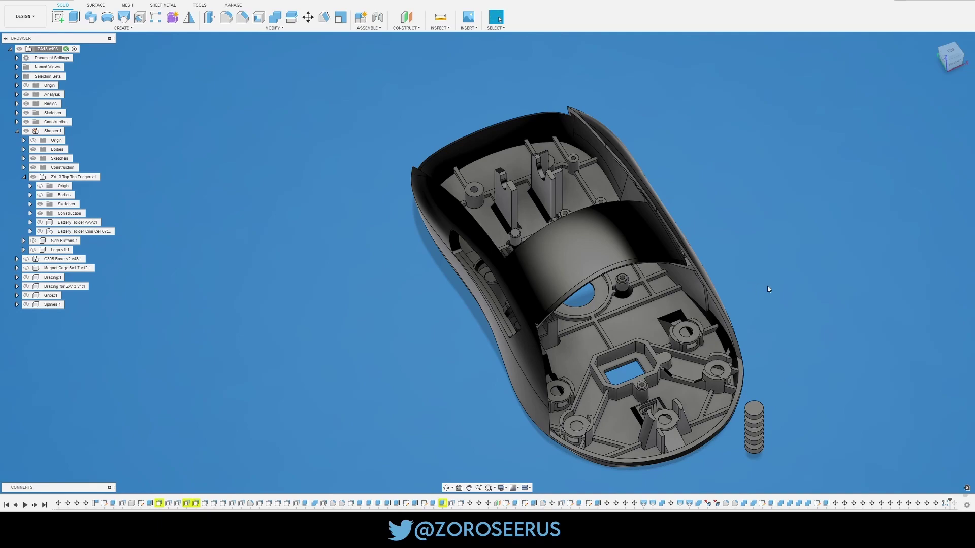
shift+middle_drag(767, 285, 776, 287)
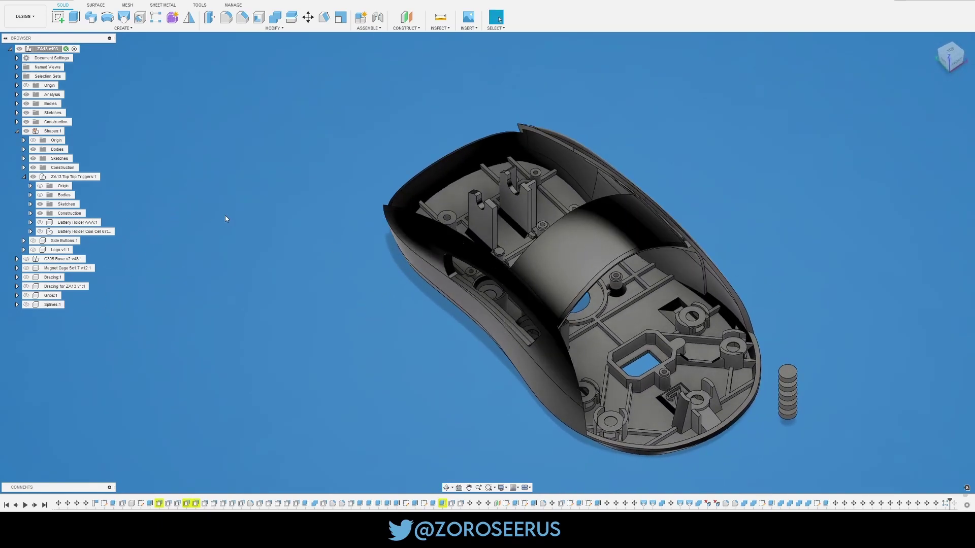
shift+middle_drag(602, 330, 624, 335)
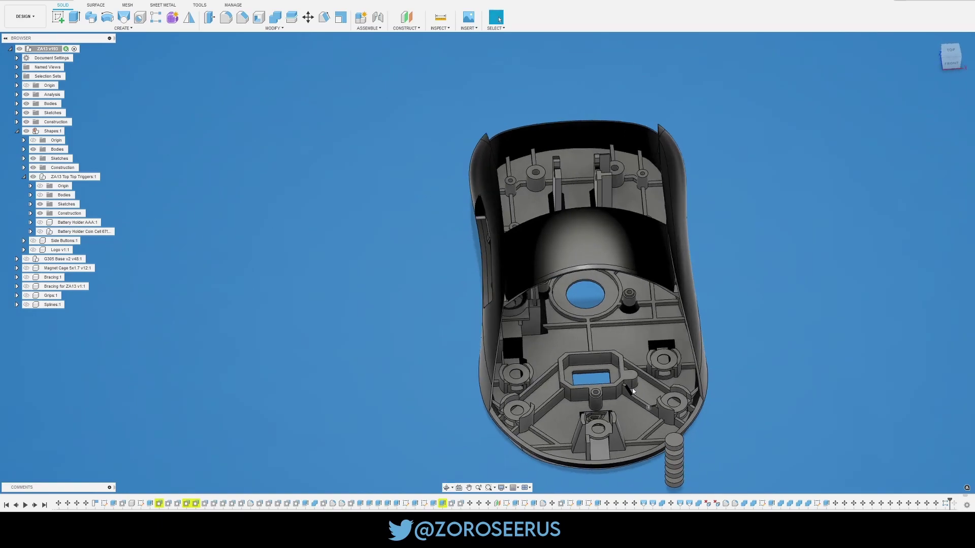
scroll(640, 330, down, 3)
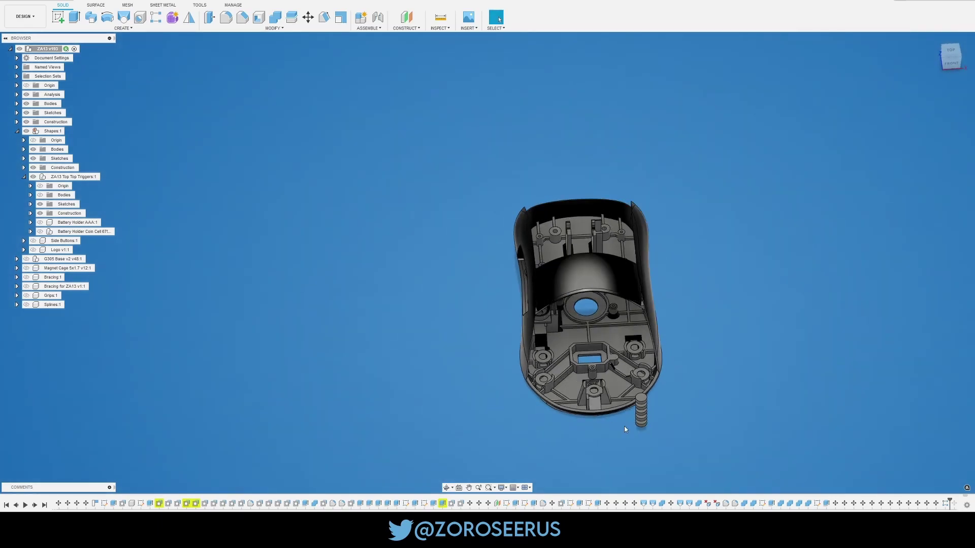
scroll(625, 429, up, 6)
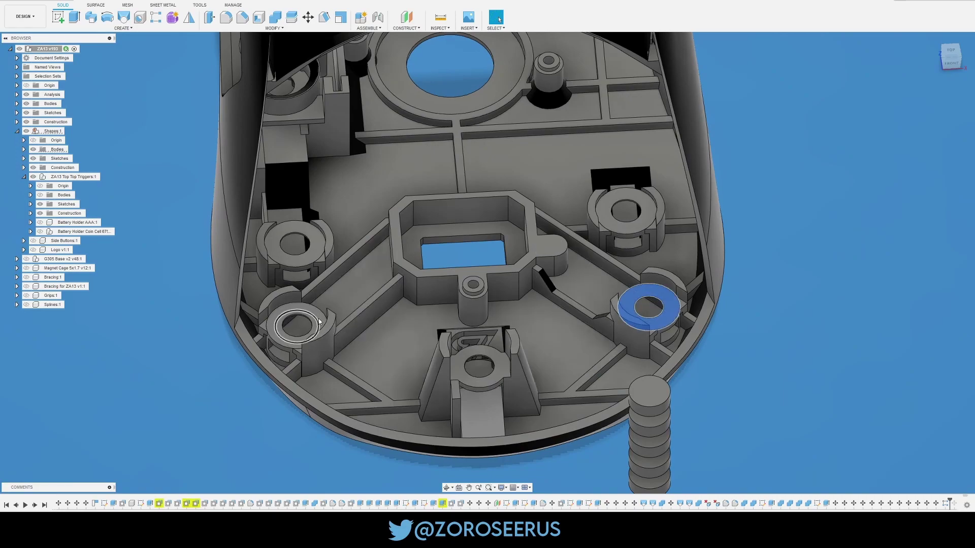
click(316, 320)
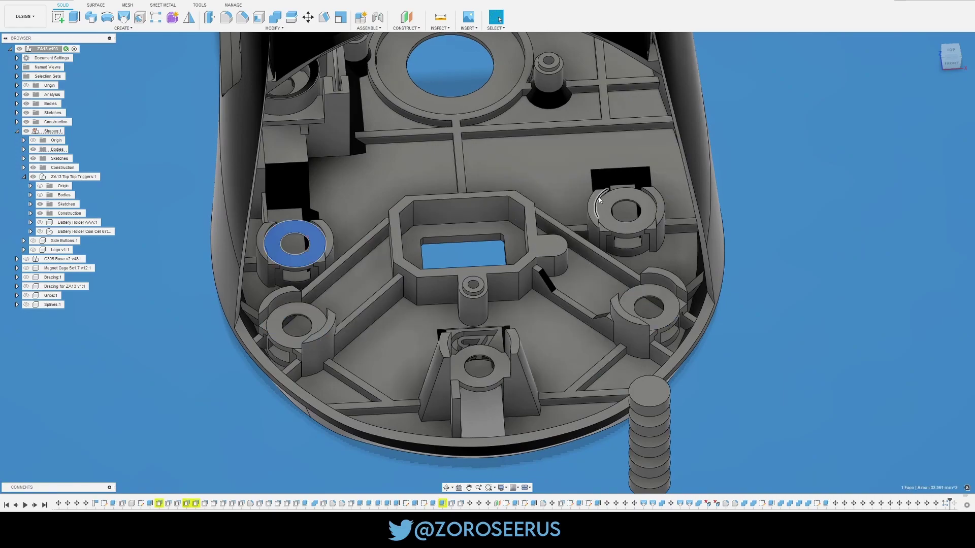
scroll(600, 210, down, 3)
scroll(508, 229, up, 5)
shift+middle_drag(508, 229, 381, 387)
click(380, 387)
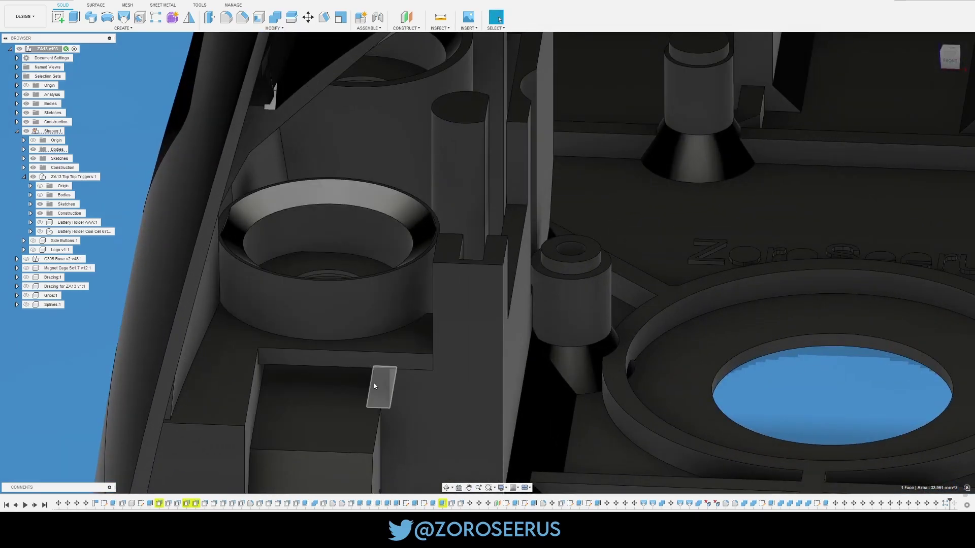
scroll(381, 388, down, 5)
scroll(385, 256, up, 3)
scroll(384, 256, down, 3)
shift+middle_drag(384, 256, 358, 242)
click(359, 241)
scroll(358, 241, down, 2)
click(465, 135)
scroll(466, 135, down, 2)
shift+middle_drag(465, 135, 528, 183)
scroll(508, 168, down, 2)
scroll(531, 244, up, 3)
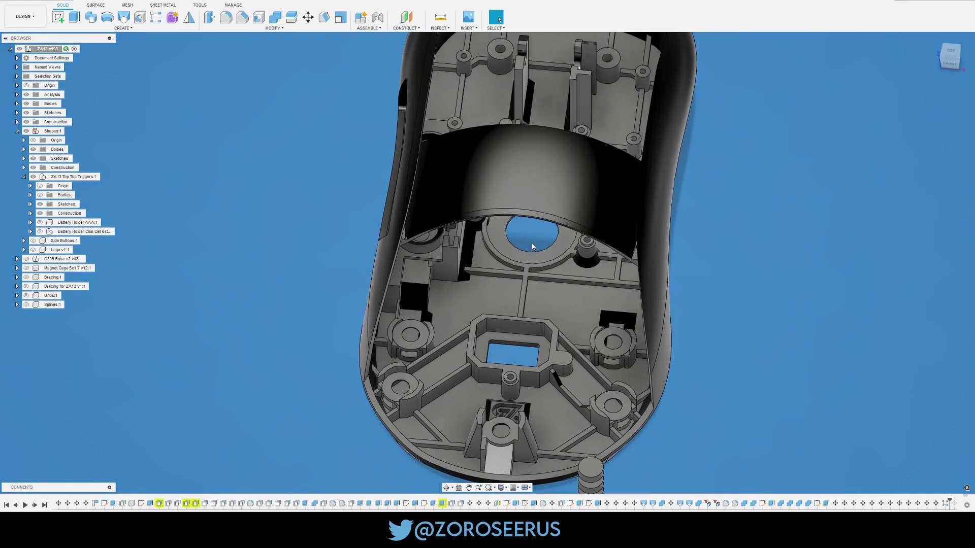
scroll(524, 331, down, 2)
scroll(527, 307, up, 5)
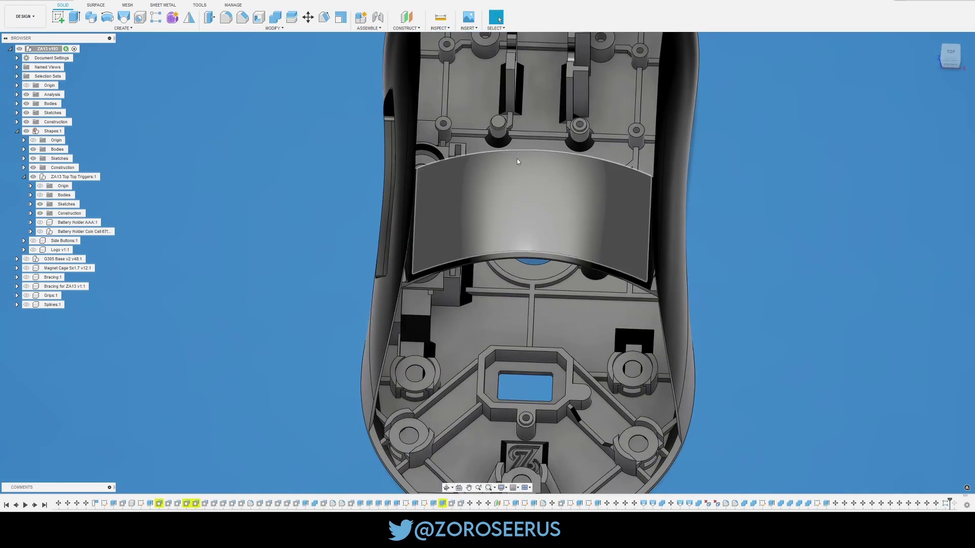
middle_drag(534, 401, 534, 309)
scroll(528, 325, up, 5)
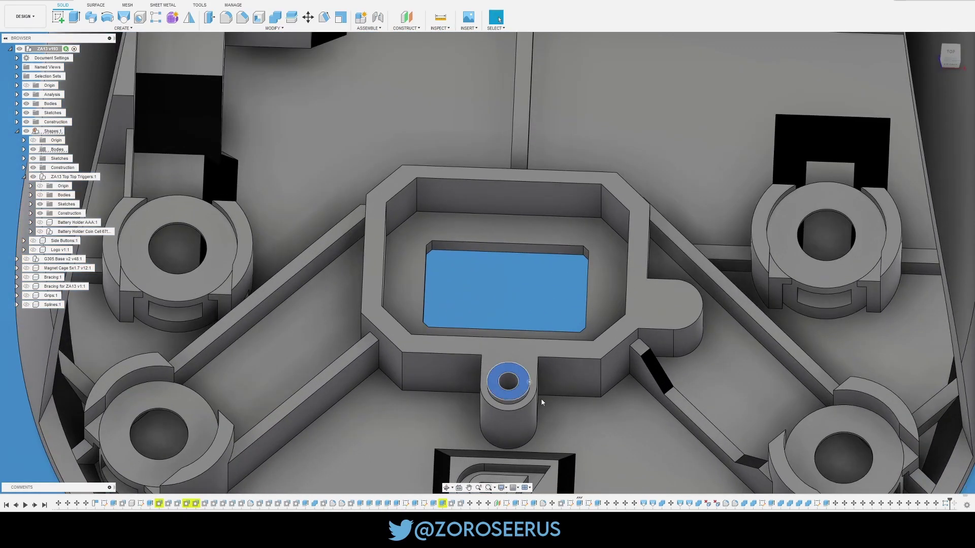
scroll(542, 402, down, 6)
scroll(601, 224, up, 7)
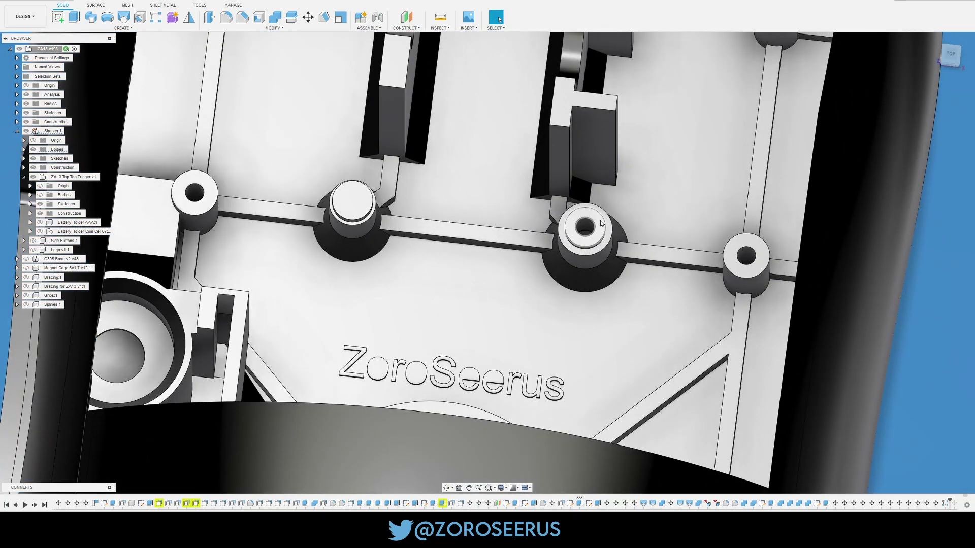
scroll(600, 224, down, 5)
shift+middle_drag(616, 254, 537, 299)
scroll(479, 278, up, 4)
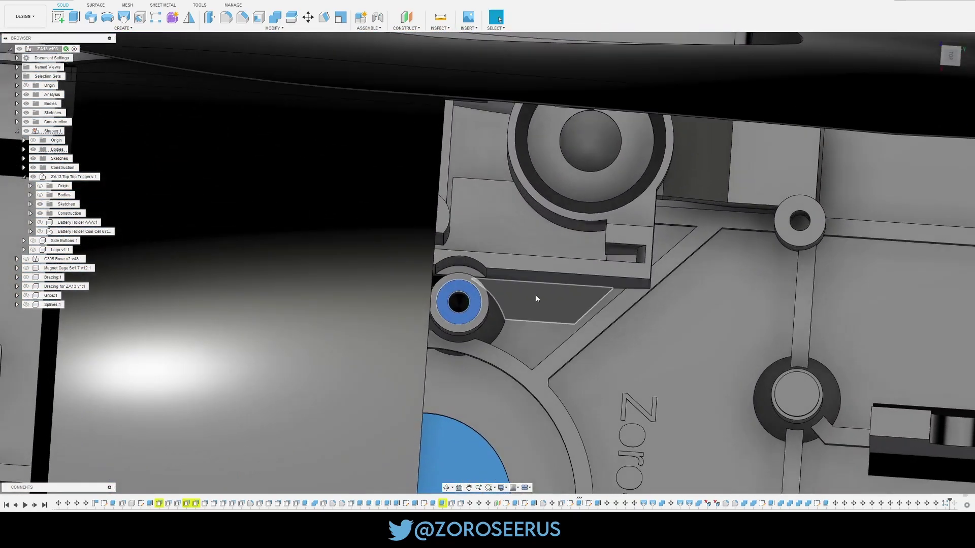
scroll(537, 299, down, 5)
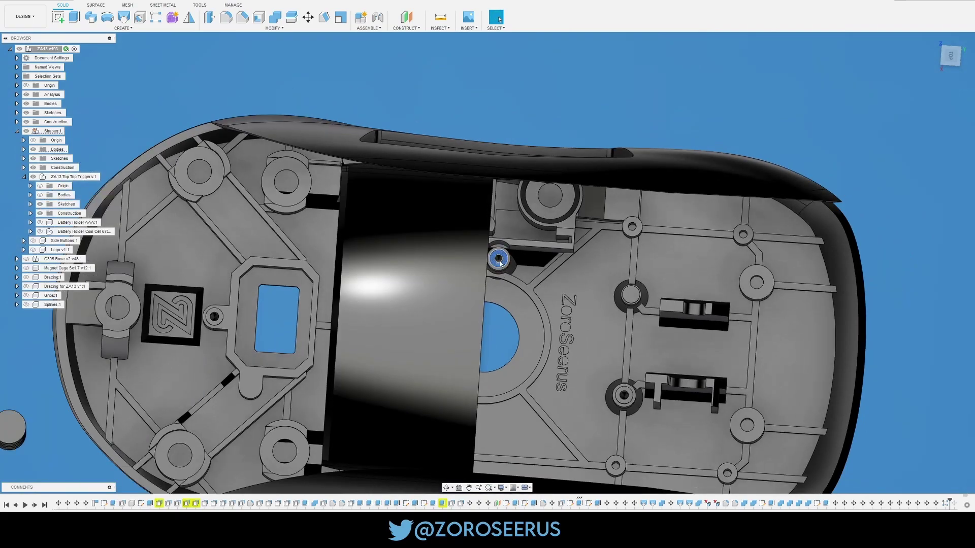
scroll(488, 257, up, 3)
scroll(486, 252, down, 4)
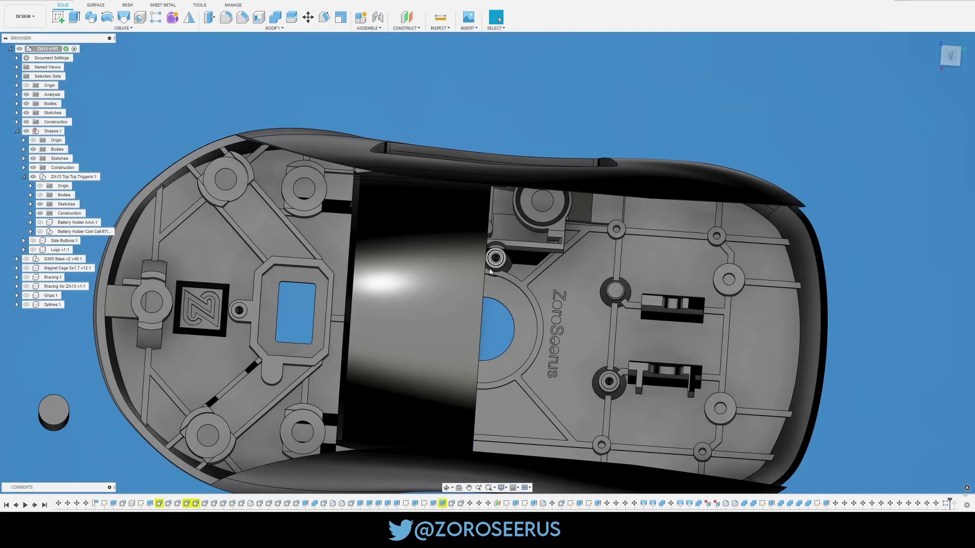
shift+middle_drag(498, 257, 552, 273)
scroll(552, 273, up, 10)
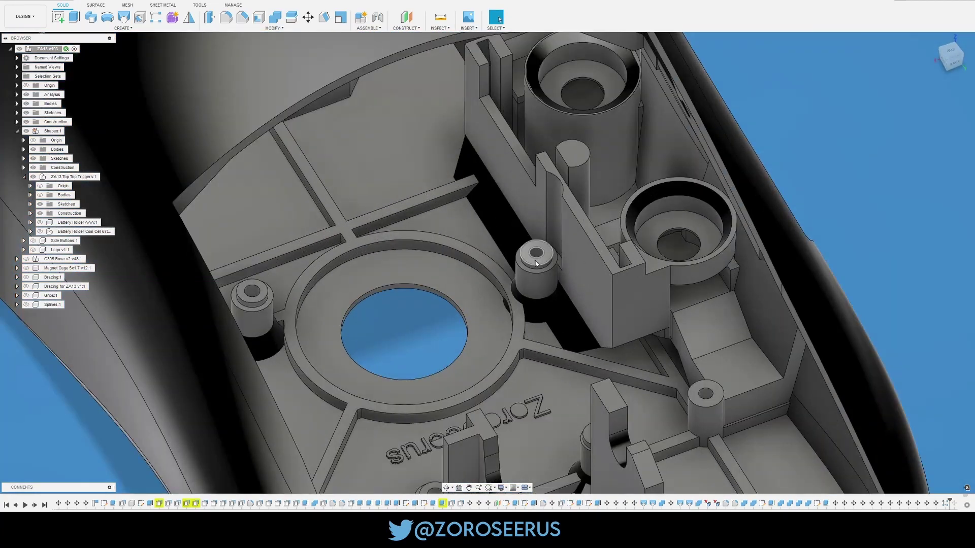
scroll(538, 252, down, 10)
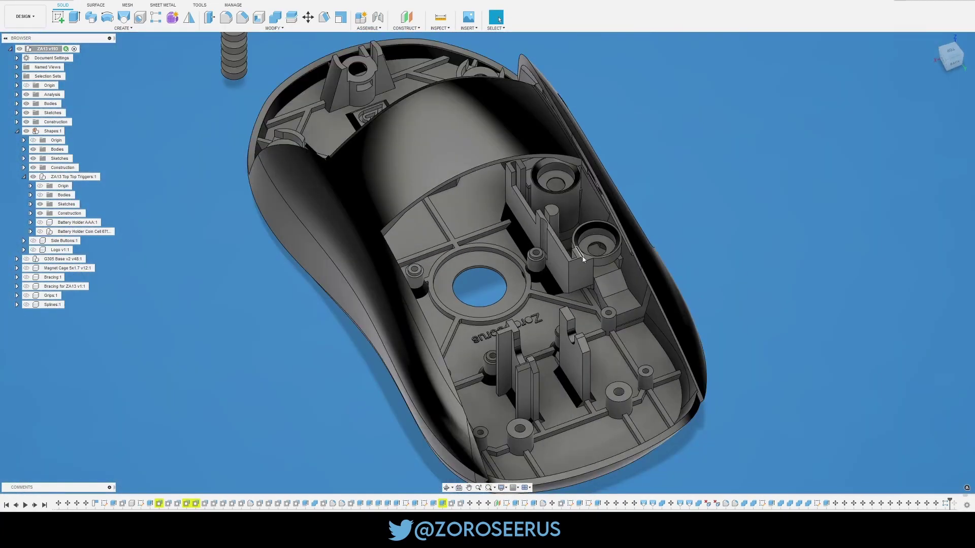
scroll(605, 318, up, 6)
click(605, 317)
scroll(605, 317, down, 8)
scroll(647, 368, up, 6)
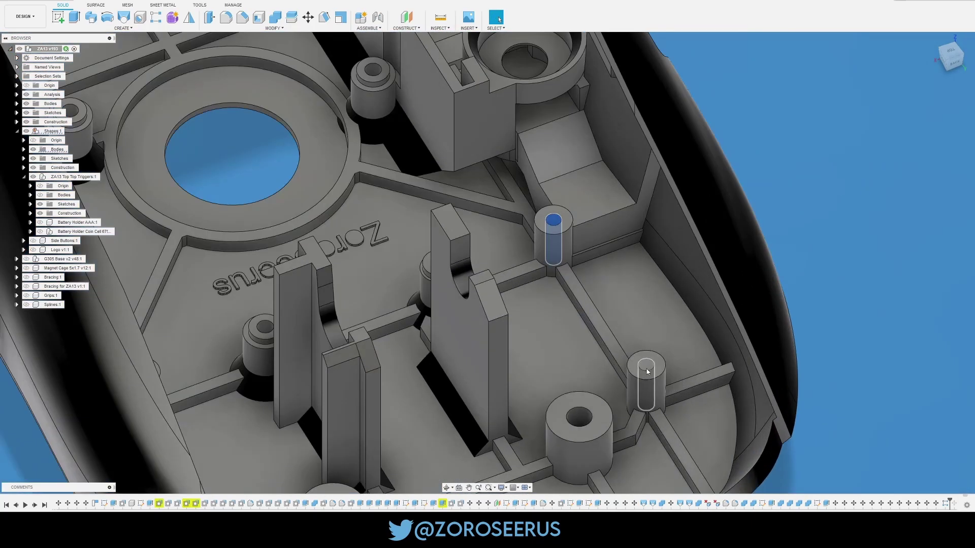
scroll(644, 362, down, 3)
shift+middle_drag(644, 362, 492, 351)
scroll(492, 351, up, 5)
scroll(451, 340, down, 2)
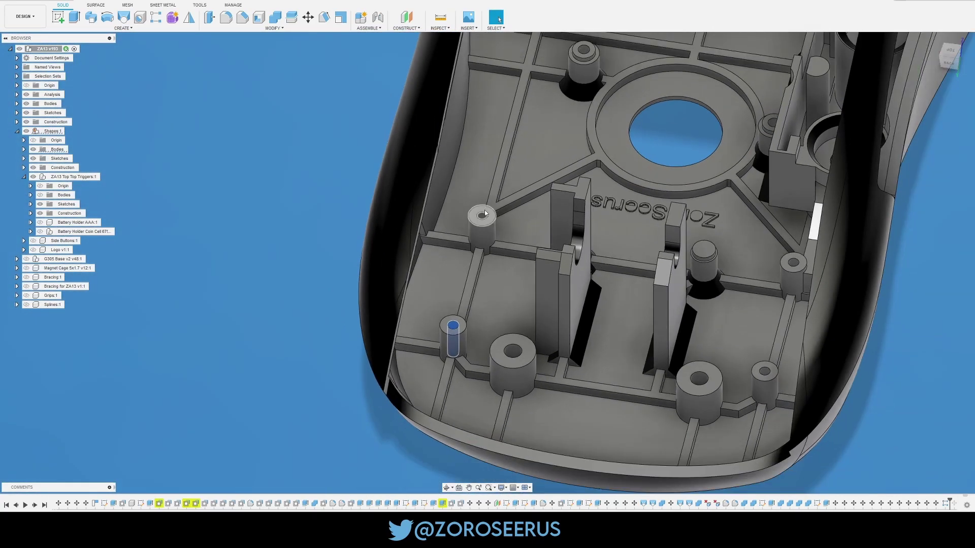
scroll(483, 221, up, 6)
scroll(483, 221, down, 10)
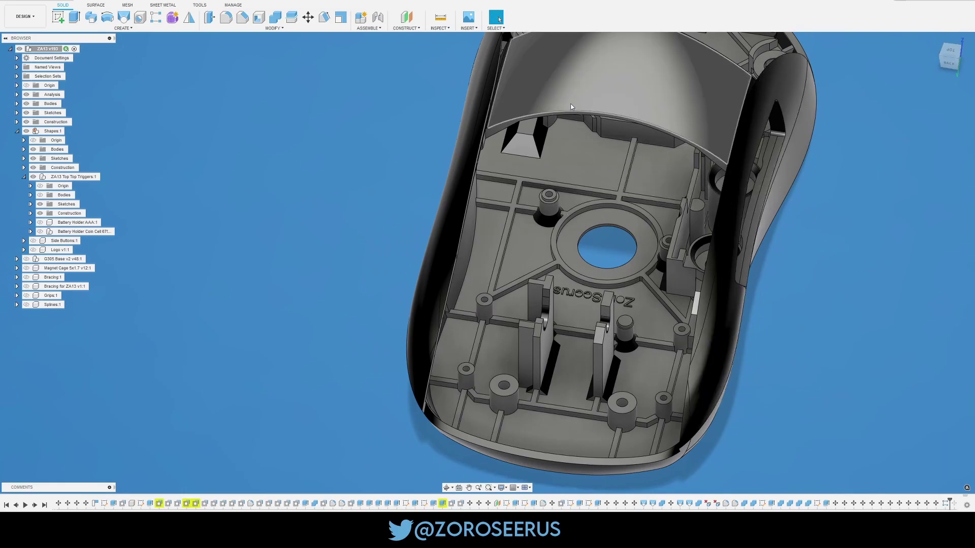
scroll(550, 294, up, 6)
scroll(553, 240, down, 8)
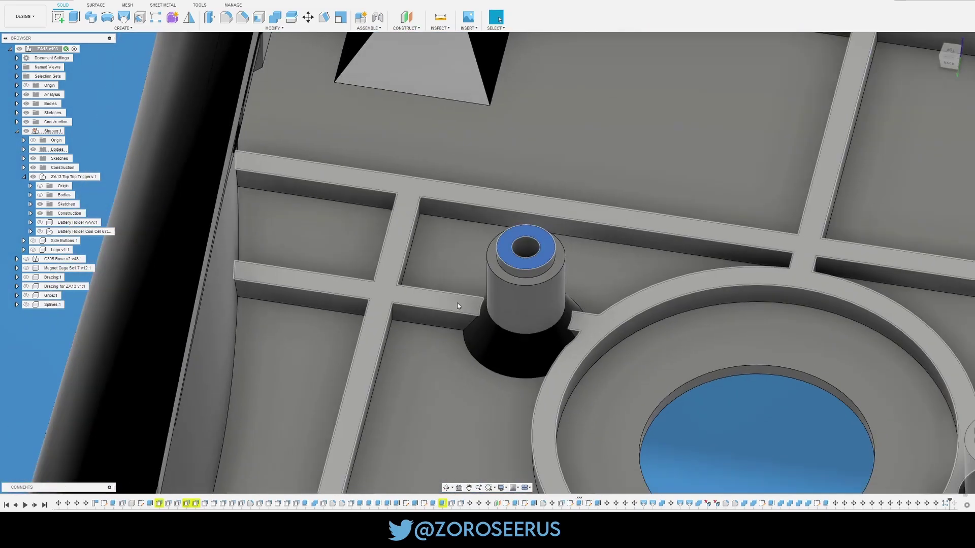
scroll(482, 282, up, 2)
shift+middle_drag(482, 282, 533, 152)
scroll(522, 328, down, 10)
scroll(520, 261, up, 1)
scroll(523, 288, down, 3)
scroll(556, 212, up, 2)
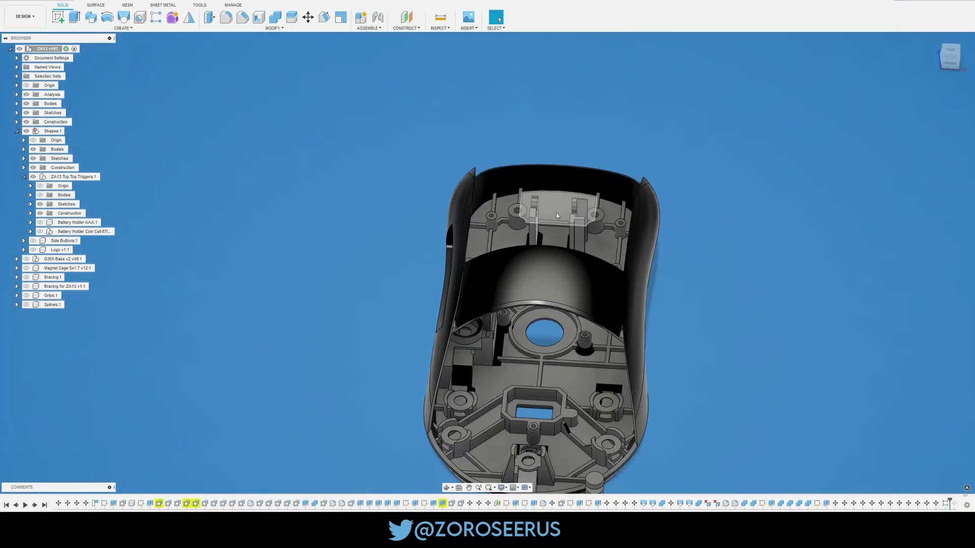
shift+middle_drag(556, 212, 545, 194)
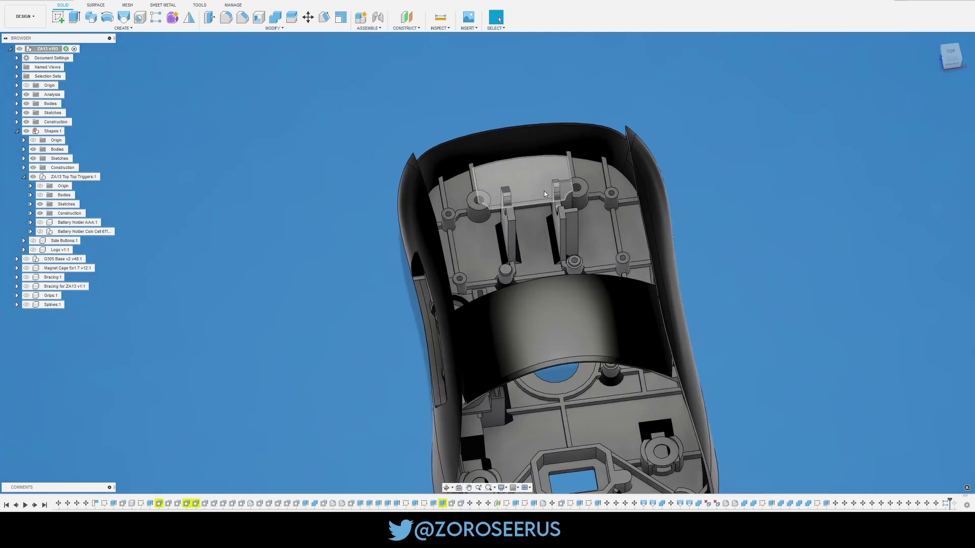
shift+middle_drag(571, 265, 663, 330)
scroll(568, 251, down, 3)
scroll(568, 251, up, 3)
scroll(764, 358, up, 4)
scroll(646, 246, down, 5)
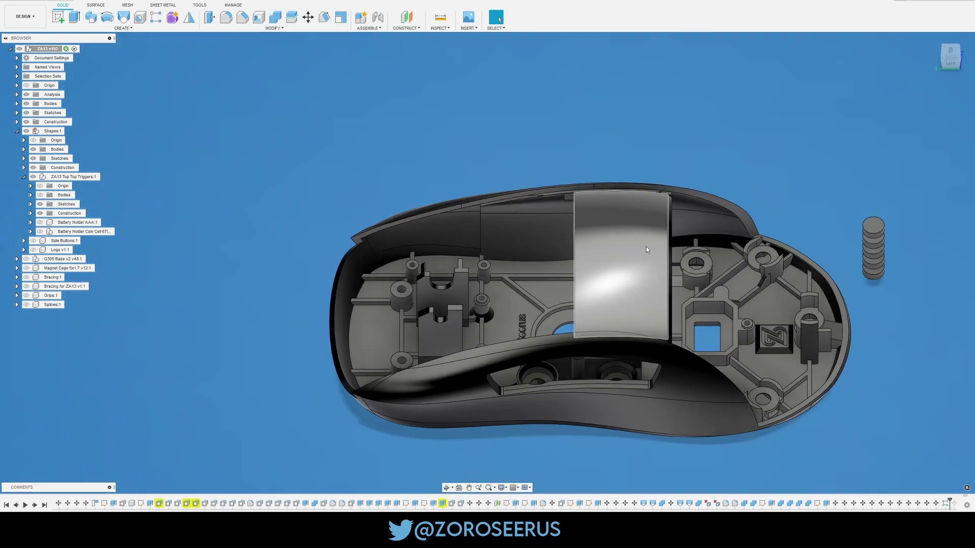
click(645, 246)
shift+middle_drag(645, 245, 633, 122)
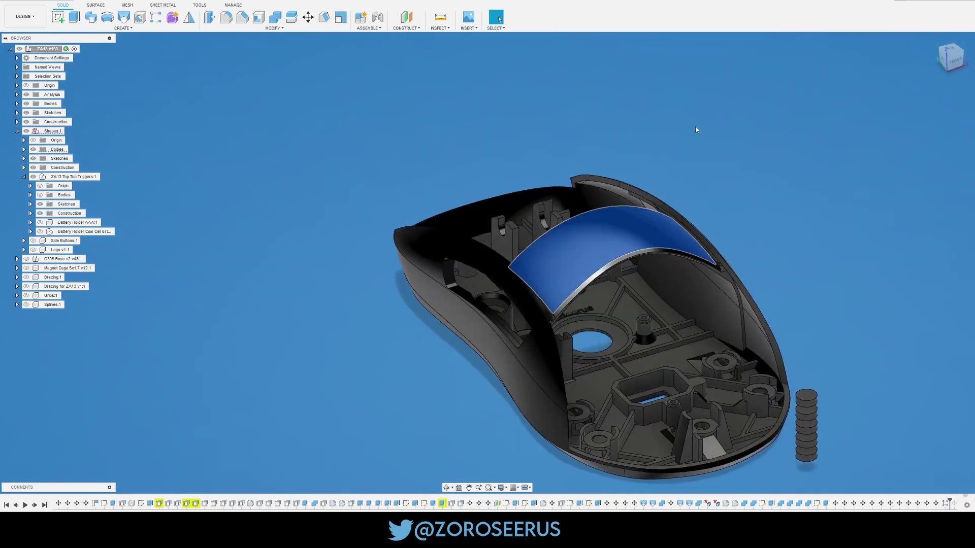
click(696, 127)
shift+middle_drag(768, 233, 660, 205)
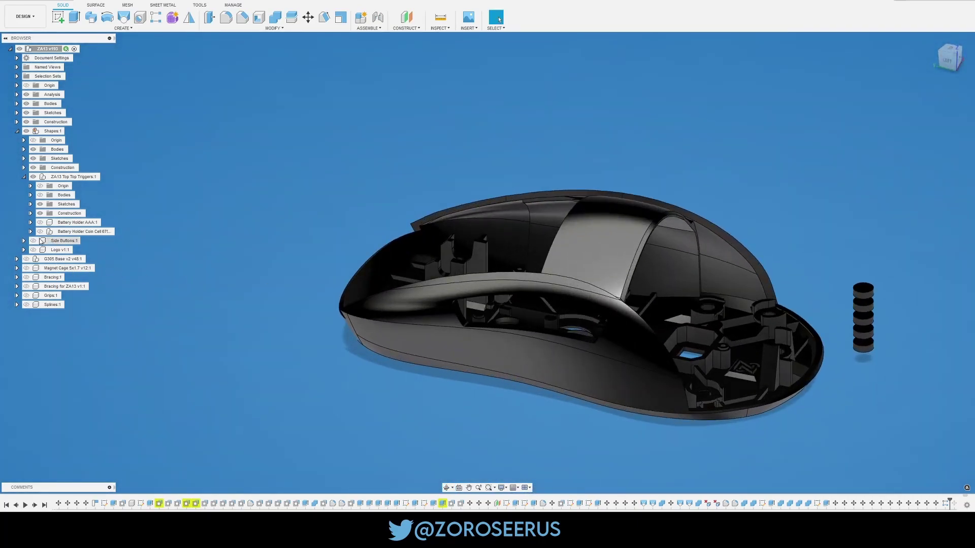
- Start Move/Copy on the side-button body with the move type set to Rotate
scroll(316, 365, up, 6)
shift+middle_drag(507, 315, 541, 272)
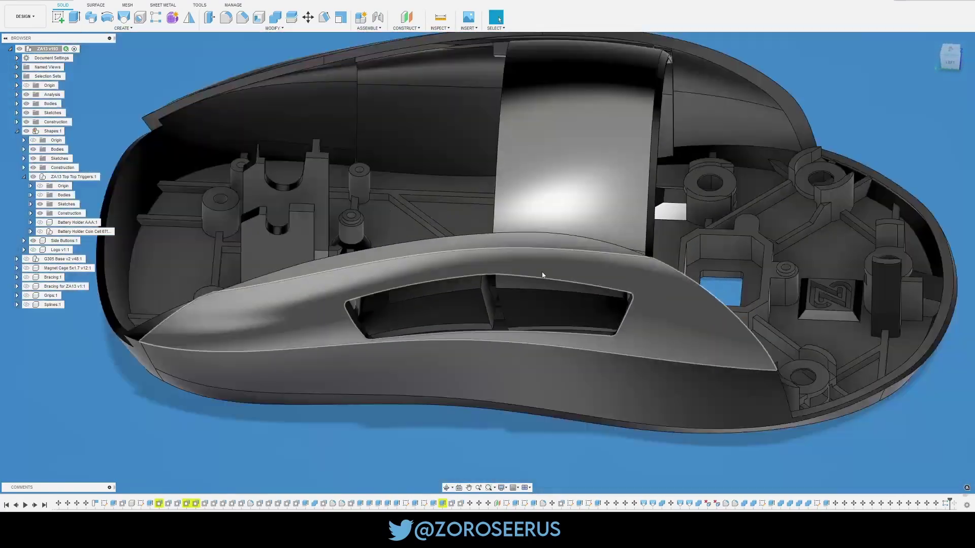
key(m)
click(557, 329)
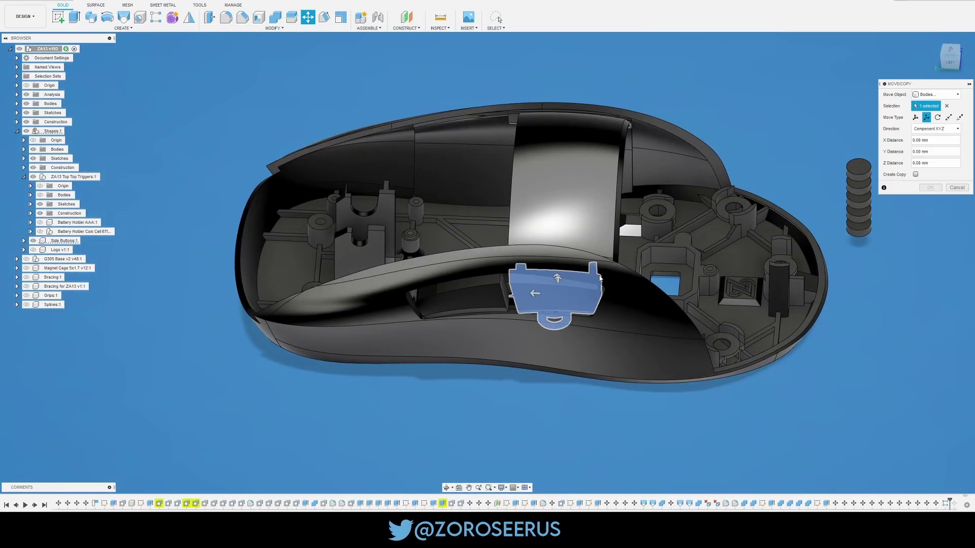
click(938, 117)
- Pick the round pivot as the rotation axis and enter a 180° angle
shift+middle_drag(562, 305, 459, 264)
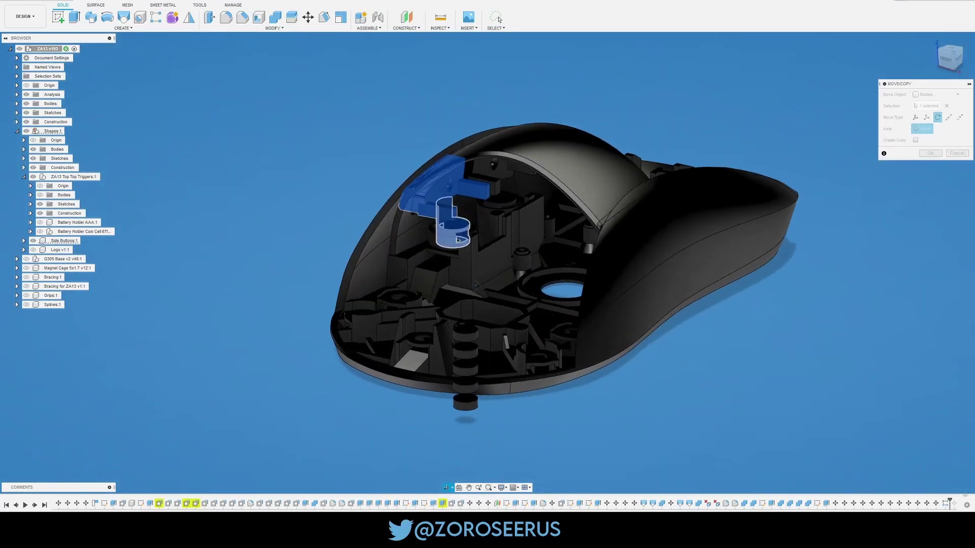
scroll(460, 263, up, 10)
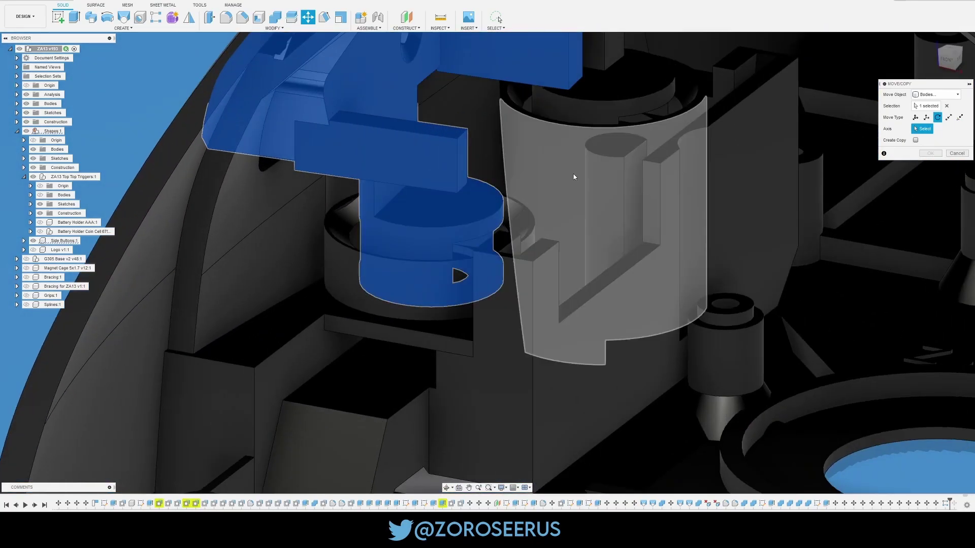
scroll(508, 254, down, 5)
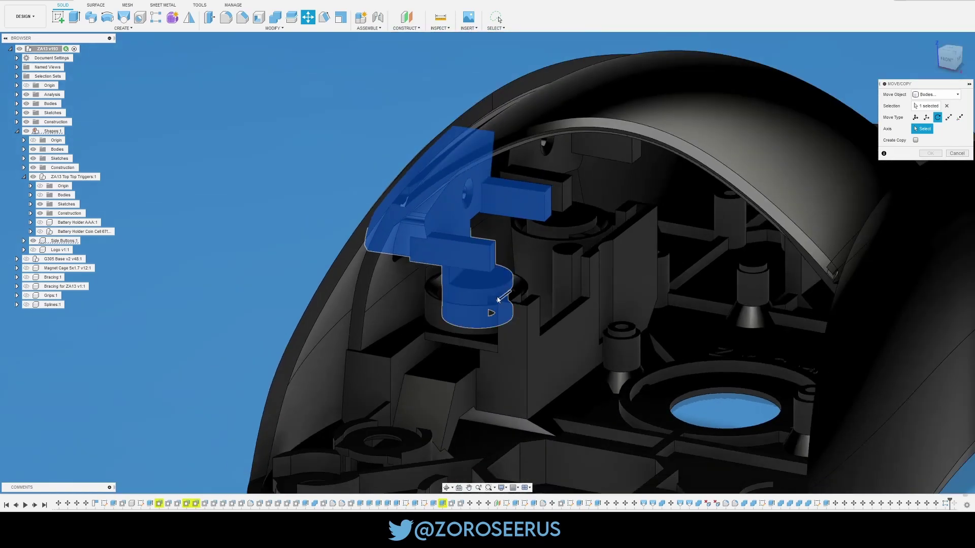
shift+middle_drag(444, 272, 971, 128)
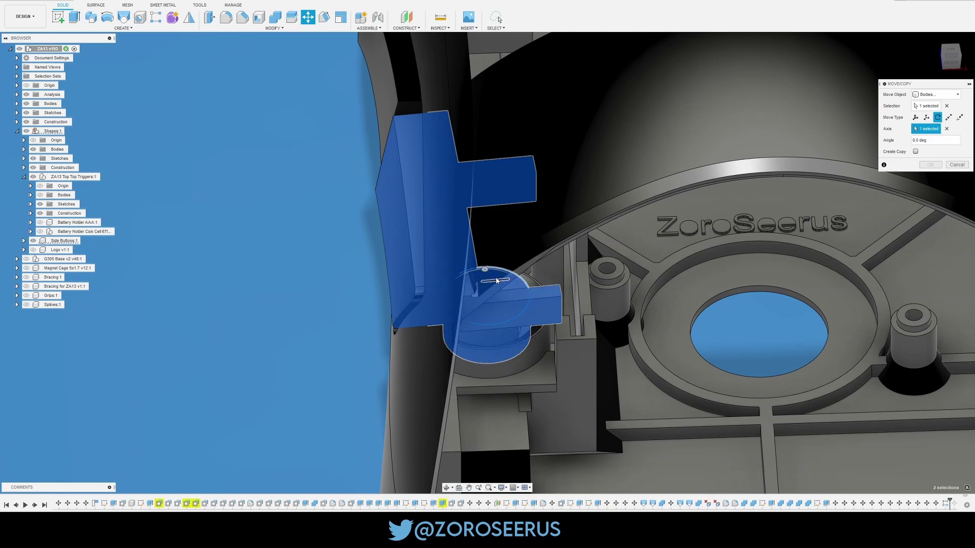
drag(497, 281, 489, 306)
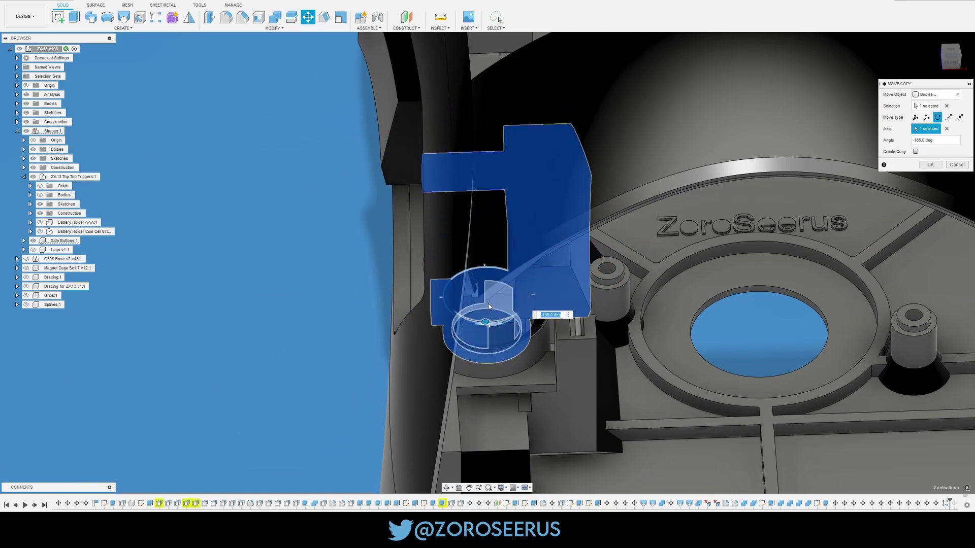
click(487, 322)
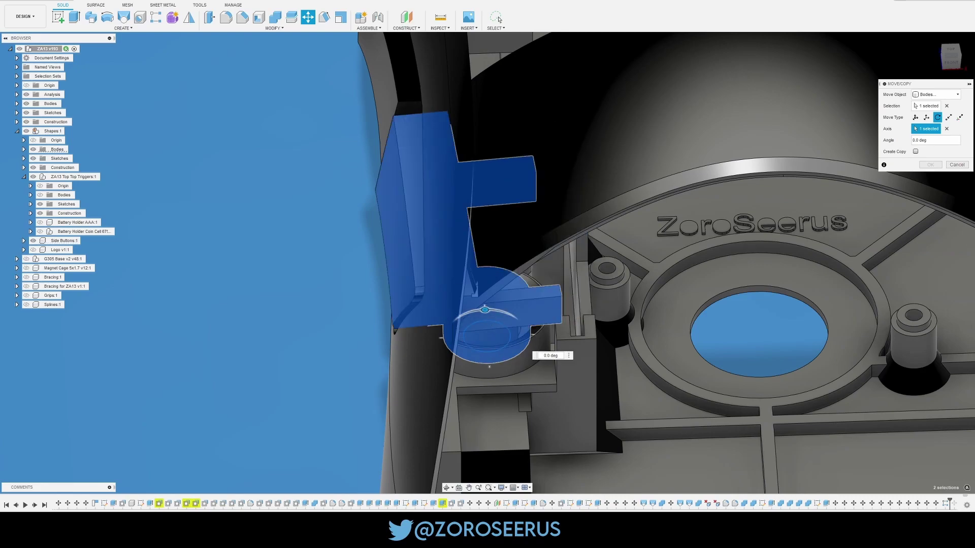
text(180)
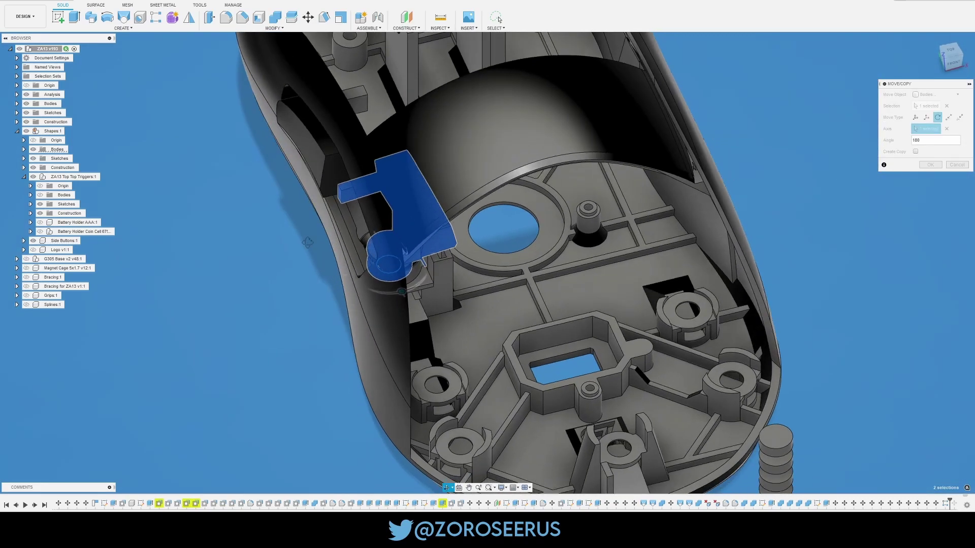
- Drag the rotation to 265° and confirm it with OK
shift+middle_drag(499, 19, 485, 231)
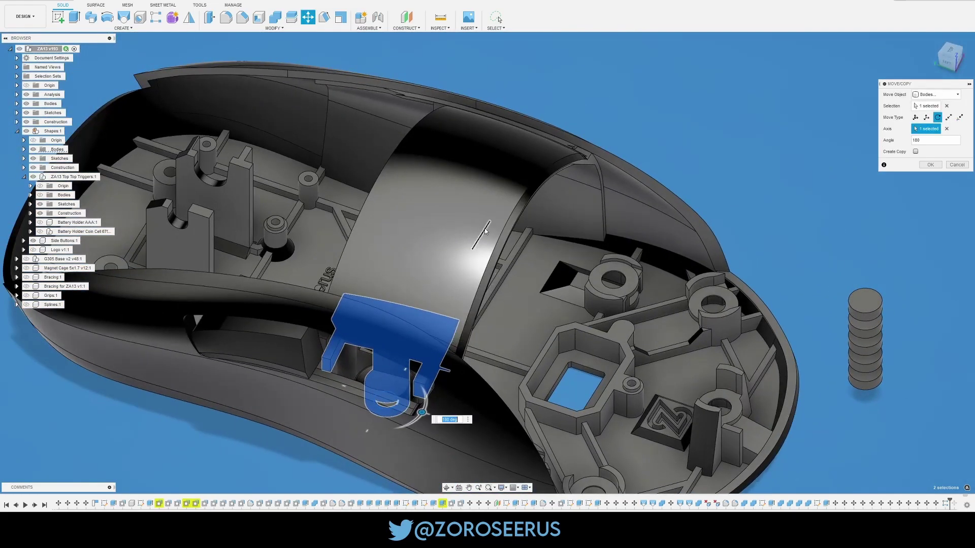
shift+middle_drag(420, 257, 468, 313)
scroll(405, 226, up, 8)
scroll(508, 309, down, 5)
drag(458, 312, 422, 281)
shift+middle_drag(421, 281, 649, 310)
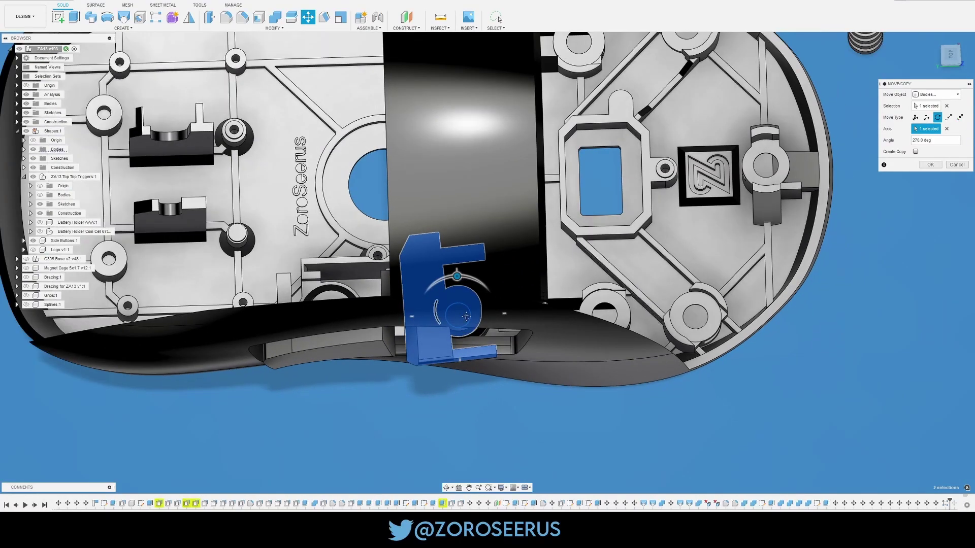
middle_drag(466, 317, 529, 281)
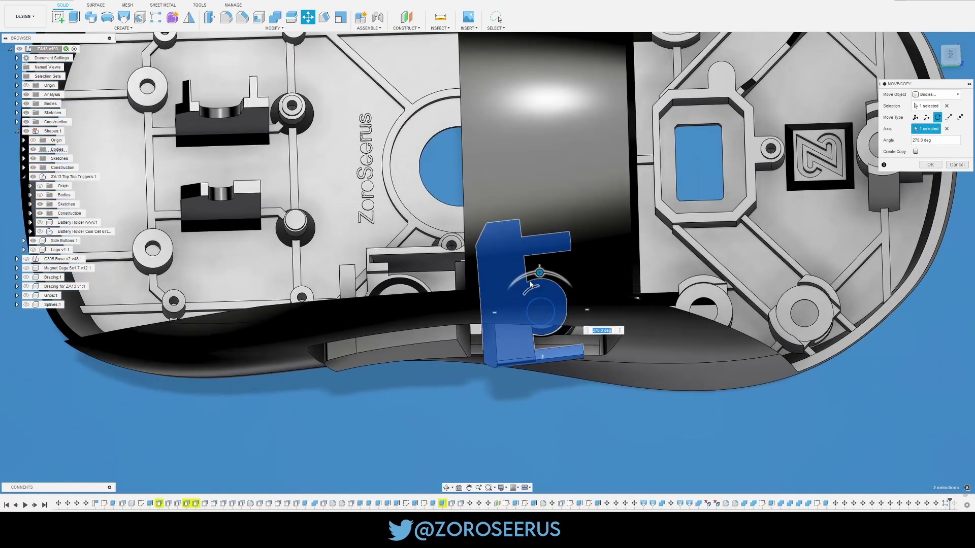
click(935, 166)
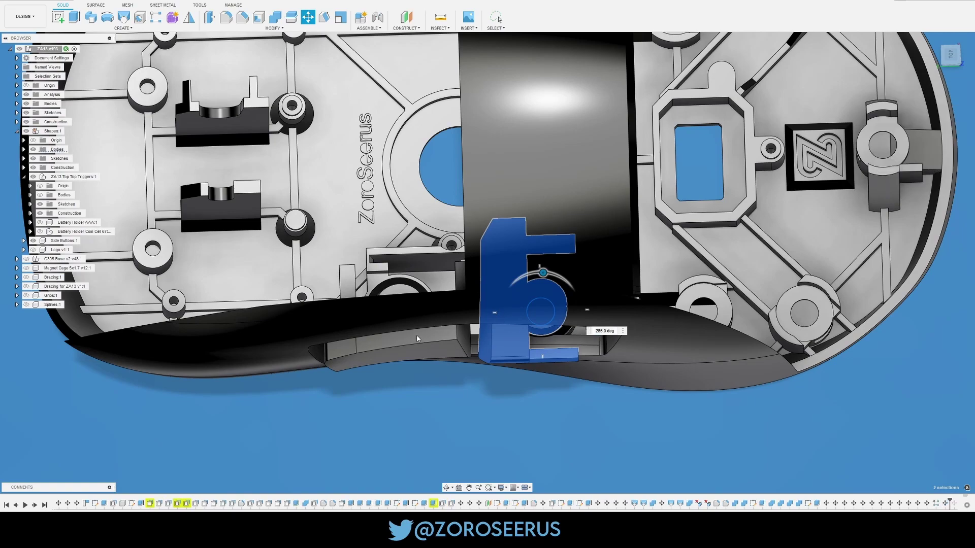
- Reopen Move/Copy on the side-button part and rotate it 185° about its circular edge
scroll(578, 373, down, 5)
scroll(602, 345, up, 5)
key(m)
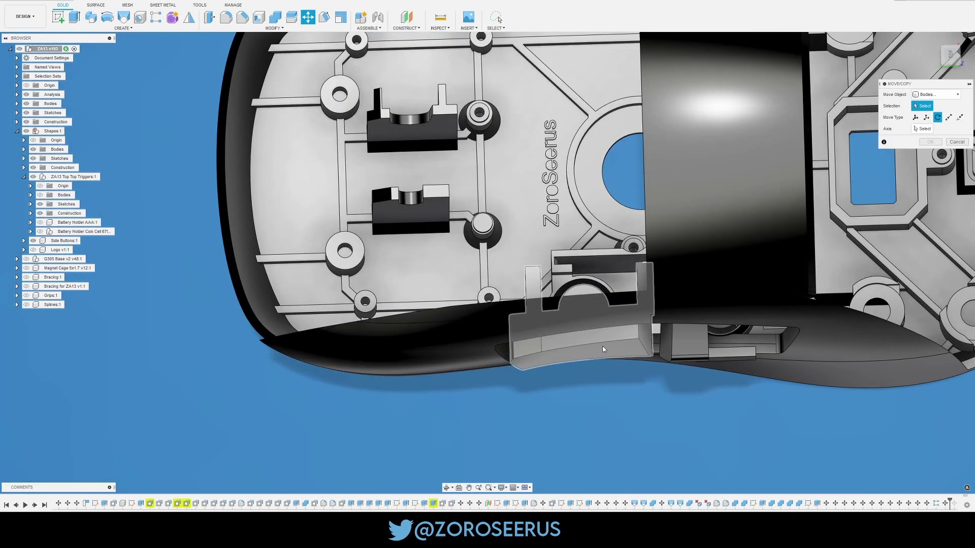
click(602, 345)
shift+middle_drag(640, 195, 700, 298)
click(737, 290)
drag(707, 303, 774, 292)
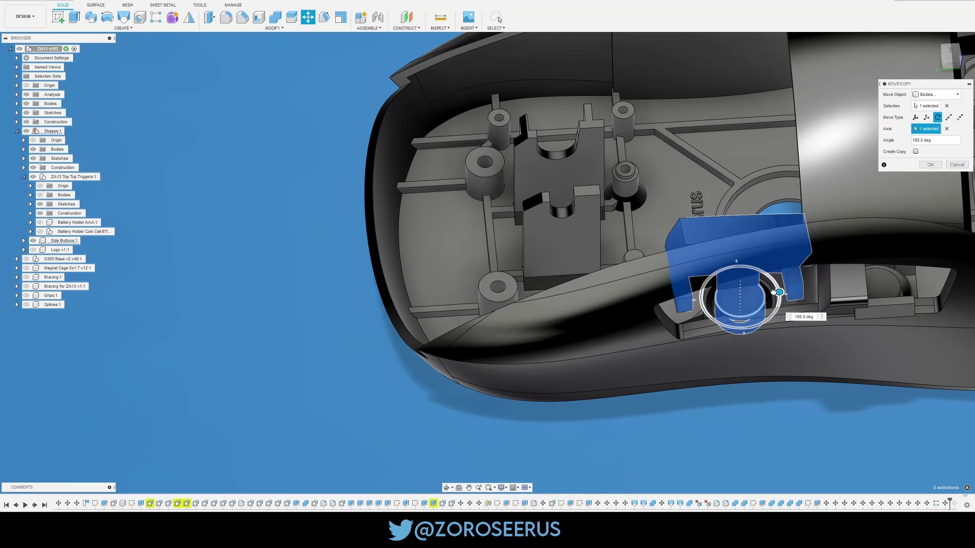
- Drag the trigger rotation around its pivot to about 165°
shift+middle_drag(525, 326, 659, 307)
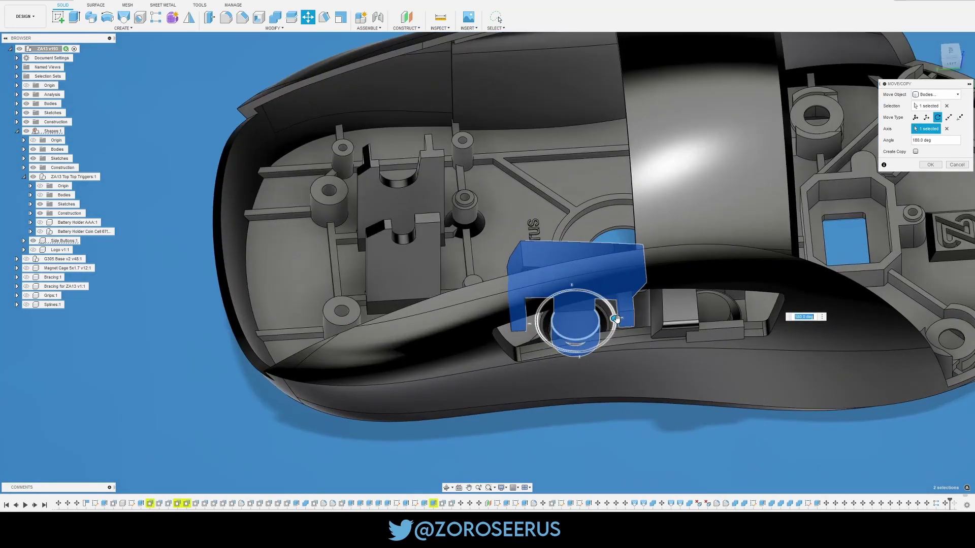
drag(615, 318, 577, 347)
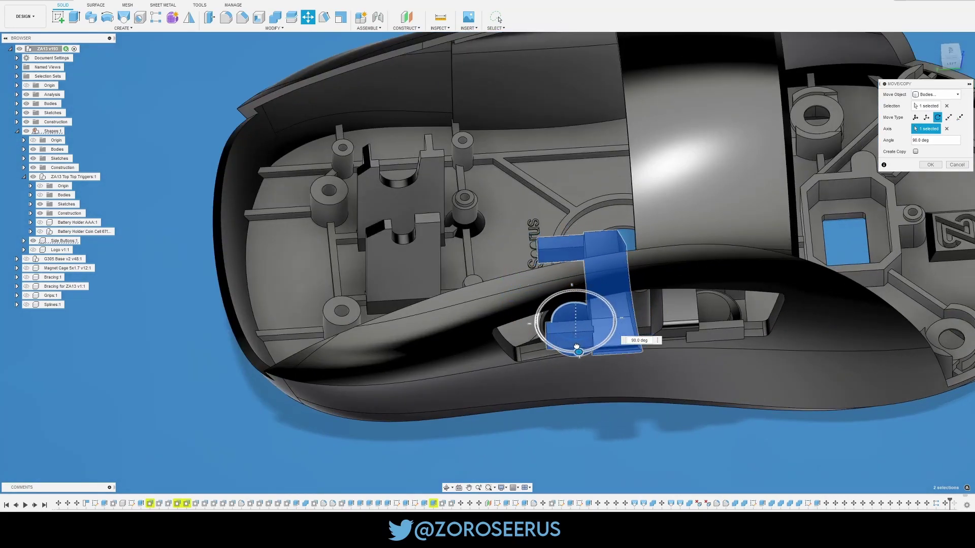
shift+middle_drag(687, 317, 668, 342)
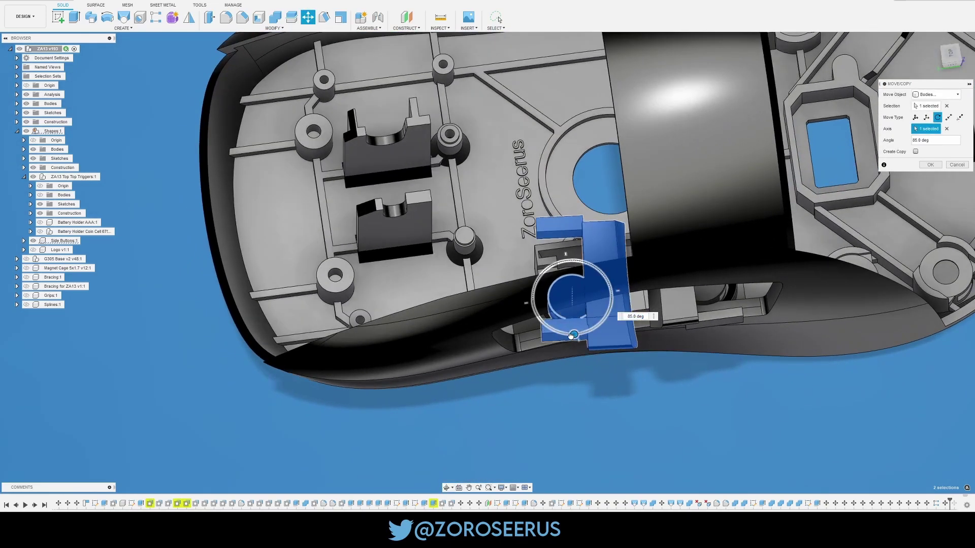
drag(571, 336, 589, 295)
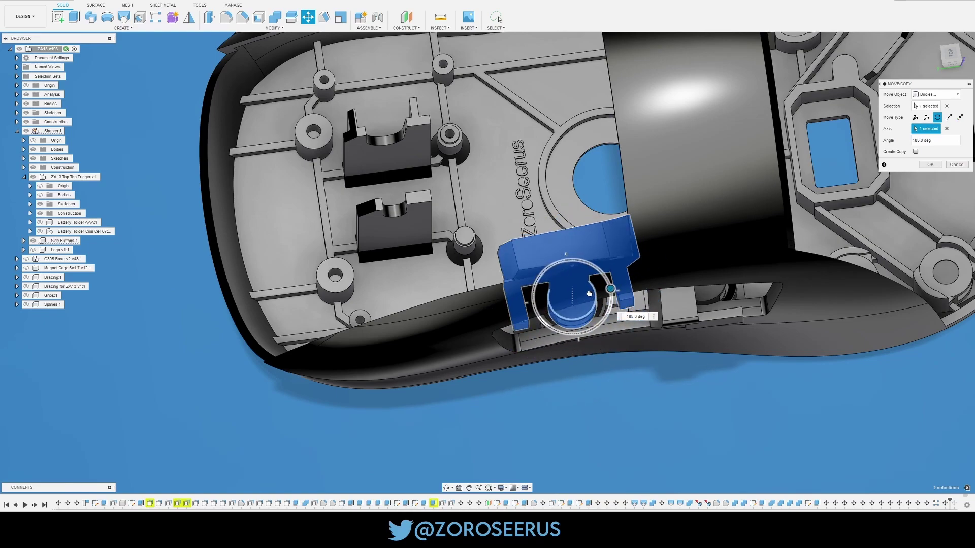
scroll(588, 294, down, 5)
shift+middle_drag(589, 294, 626, 306)
scroll(604, 248, up, 5)
scroll(604, 248, down, 3)
scroll(627, 306, up, 4)
scroll(557, 314, down, 2)
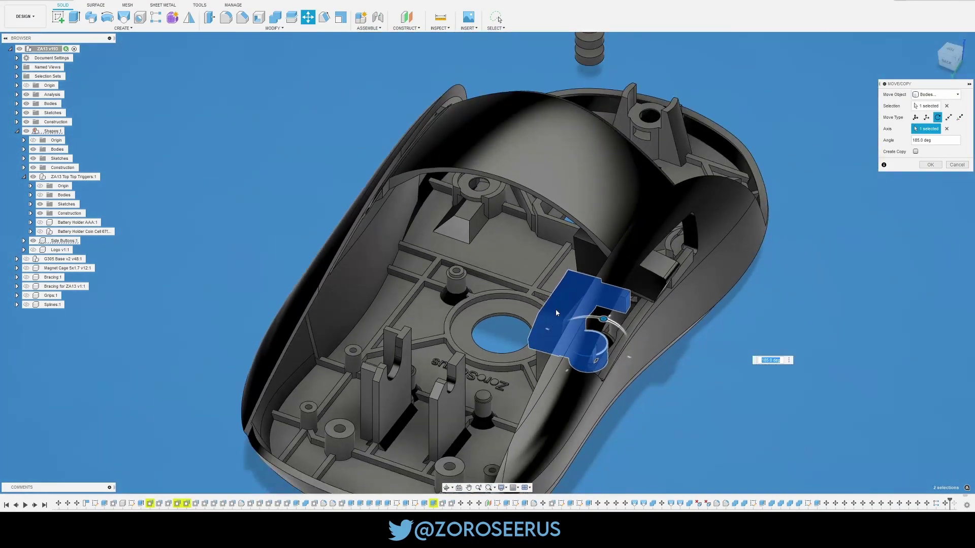
scroll(556, 313, up, 3)
shift+middle_drag(556, 314, 629, 325)
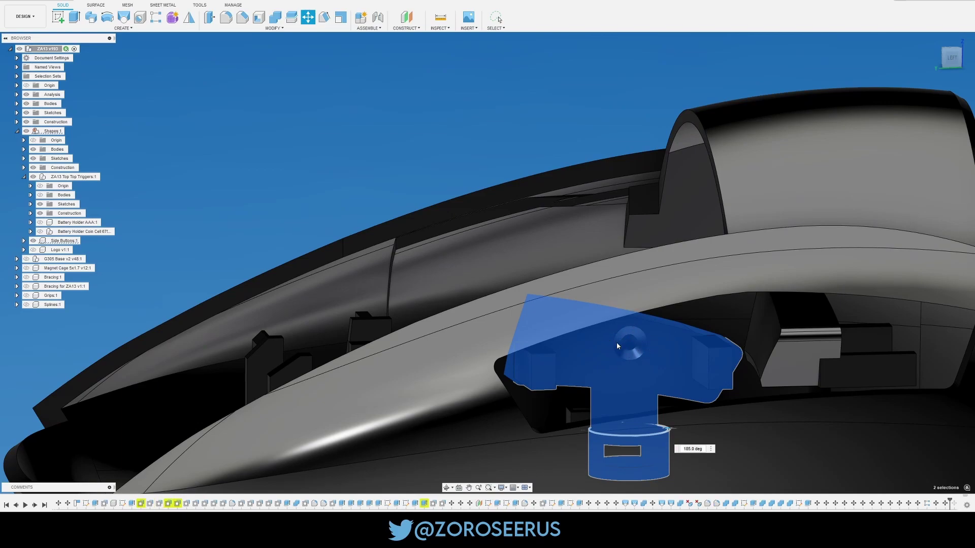
- Select the washer at the trigger's pivot to inspect it, then deselect it
scroll(629, 347, up, 5)
scroll(636, 345, down, 2)
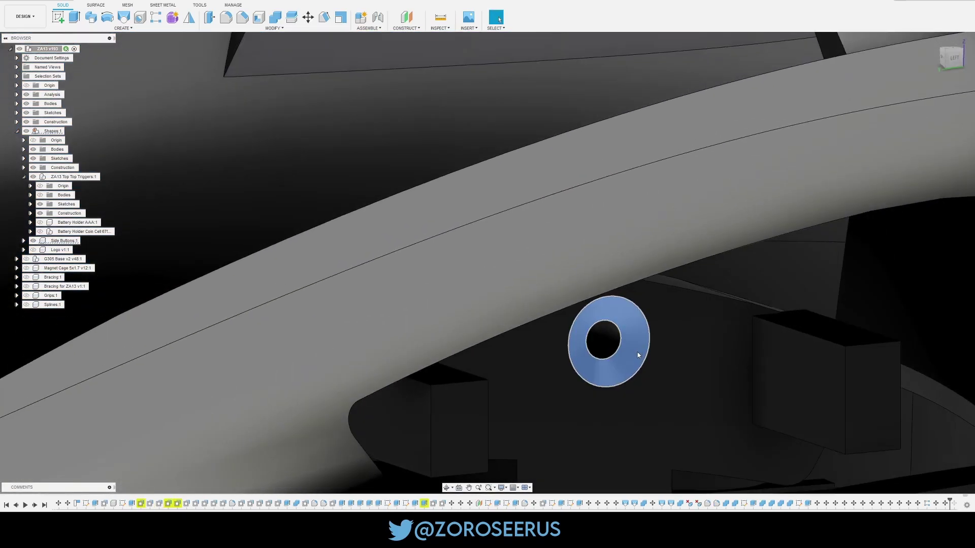
click(638, 352)
scroll(638, 352, down, 3)
click(629, 348)
scroll(628, 348, up, 3)
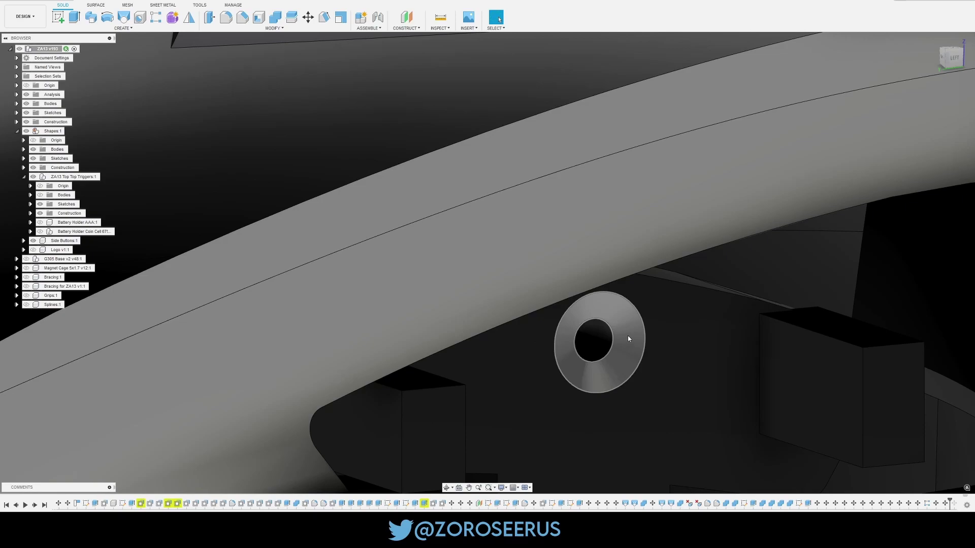
- Orbit and zoom around the mouse to view the shell interior from several angles
scroll(627, 336, down, 6)
shift+middle_drag(628, 336, 538, 361)
scroll(624, 365, down, 5)
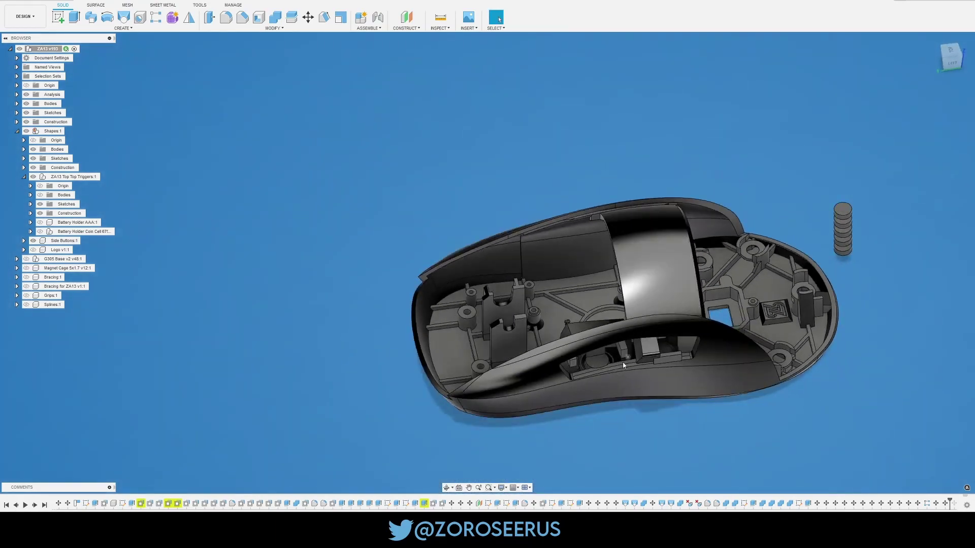
scroll(631, 312, up, 5)
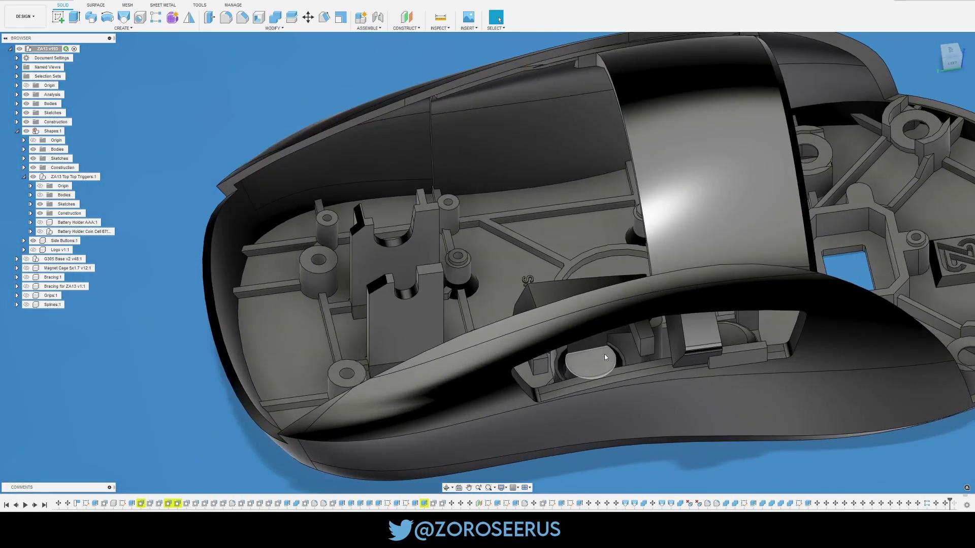
scroll(632, 311, down, 2)
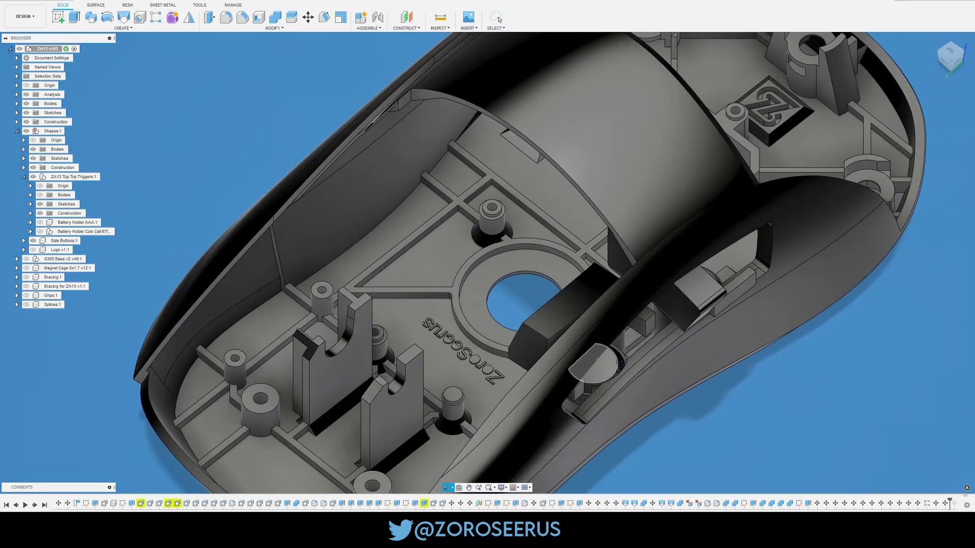
shift+middle_drag(632, 312, 616, 358)
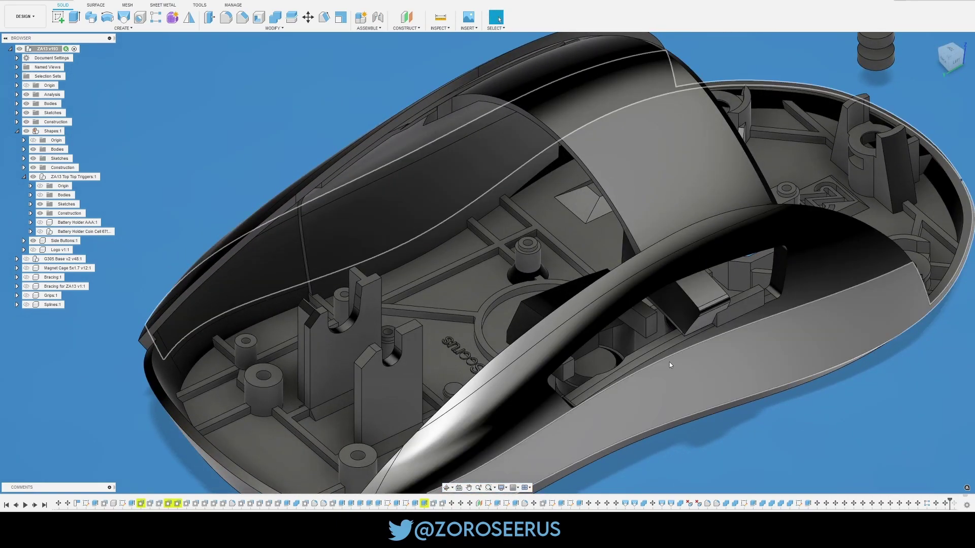
scroll(669, 362, down, 4)
shift+middle_drag(669, 363, 640, 359)
scroll(641, 358, up, 4)
shift+middle_drag(687, 329, 650, 307)
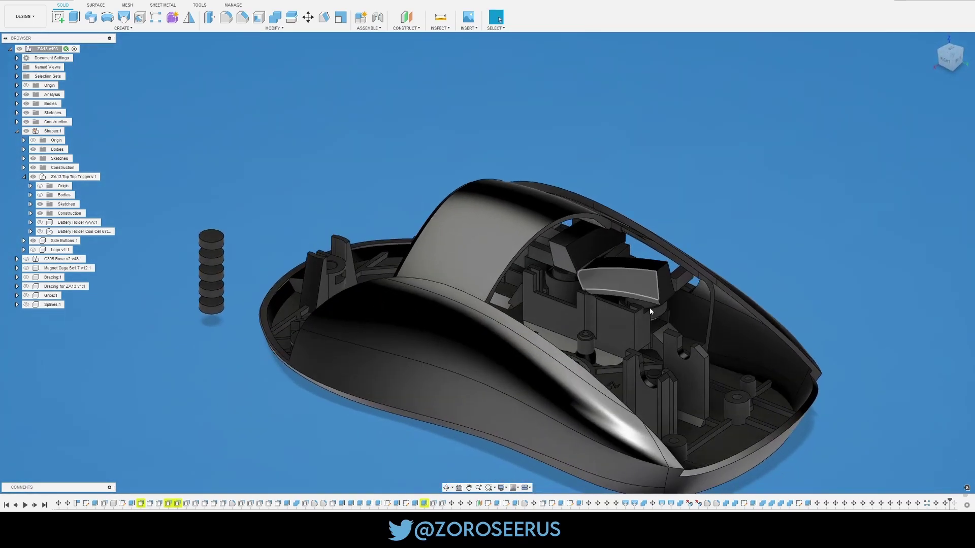
shift+middle_drag(533, 388, 634, 305)
- Rotate the trigger part 175° about its pivot with Move/Copy
key(m)
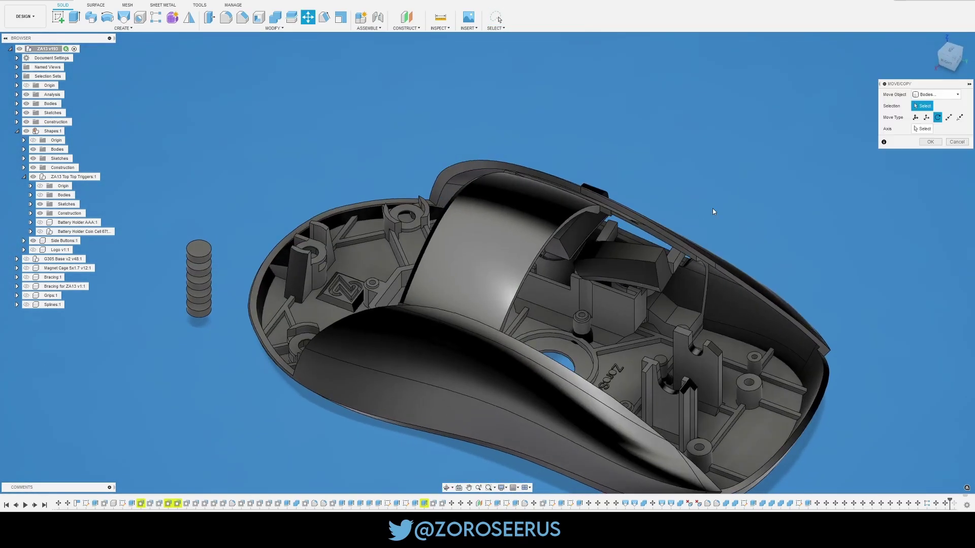
click(666, 244)
shift+middle_drag(669, 245, 766, 247)
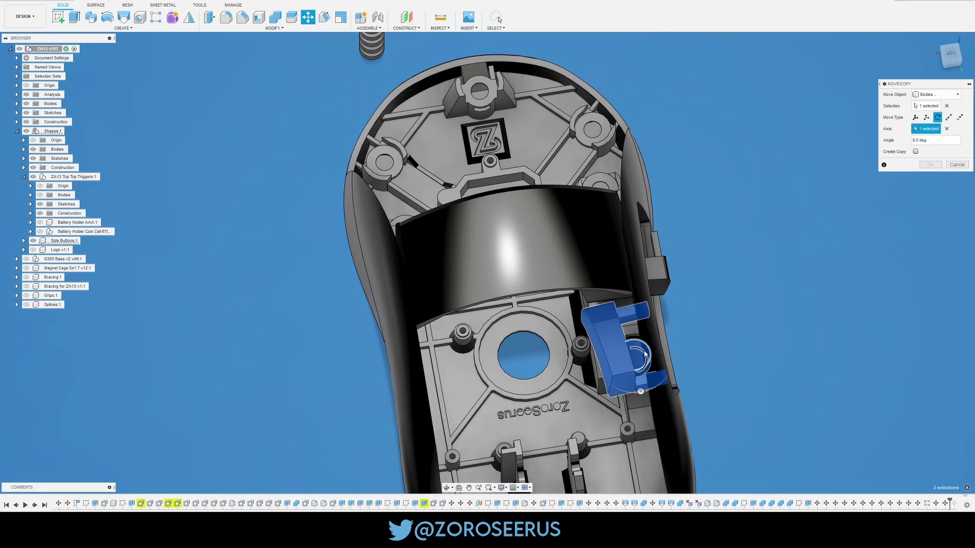
drag(645, 354, 632, 336)
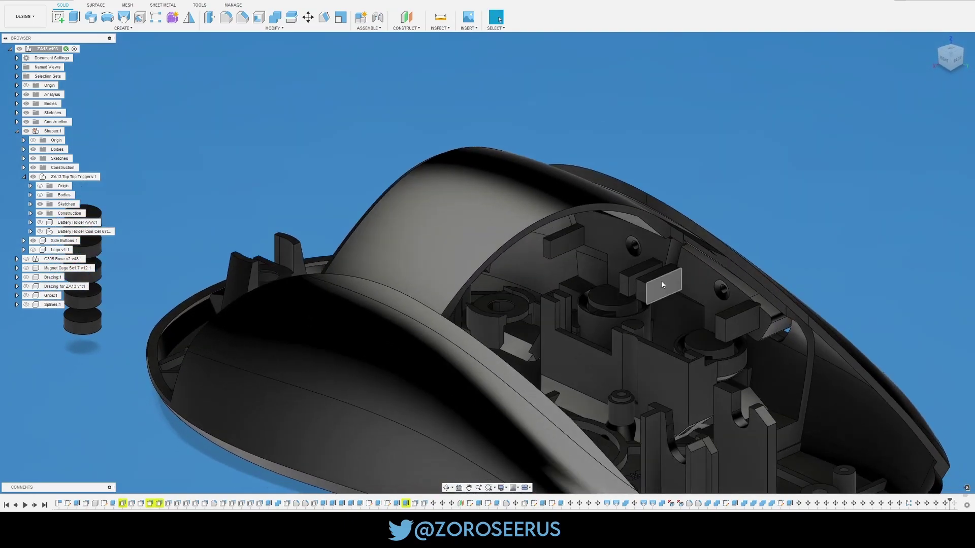
- Zoom and orbit around the mouse interior and underside to check the result
scroll(705, 302, up, 2)
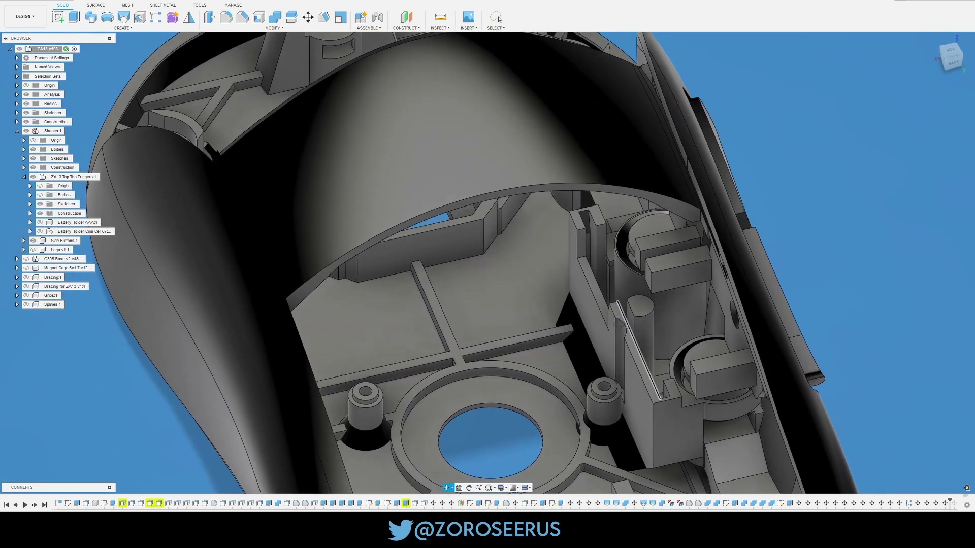
scroll(579, 337, up, 4)
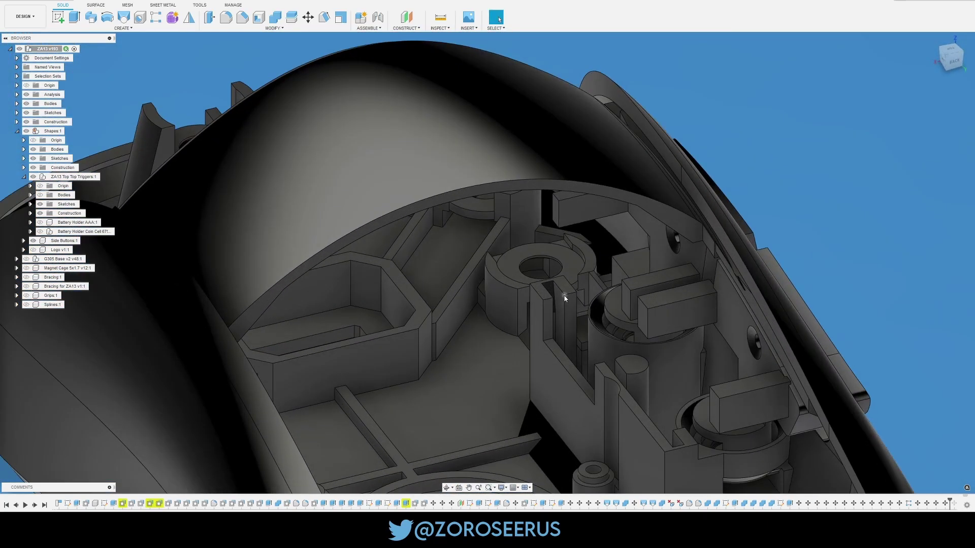
shift+middle_drag(623, 361, 673, 374)
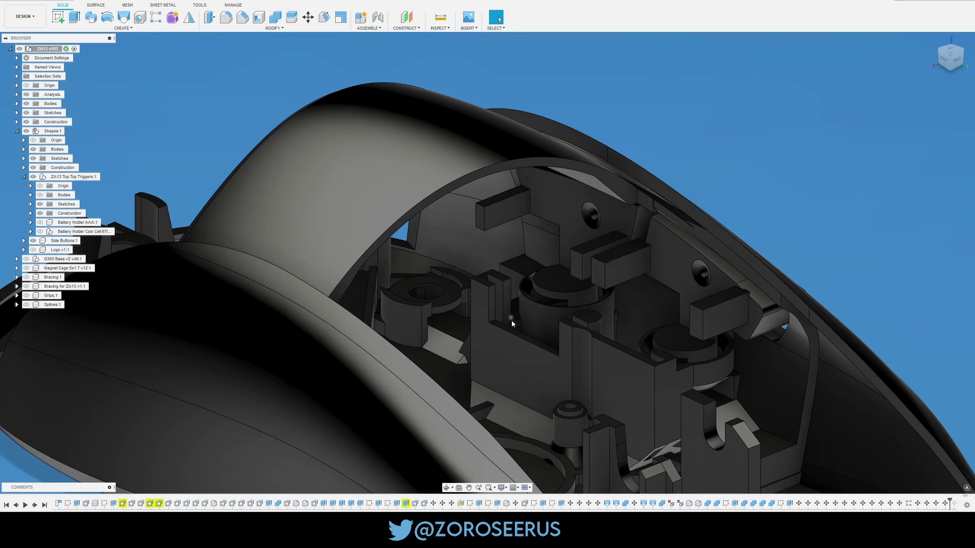
scroll(627, 267, down, 6)
shift+middle_drag(587, 339, 553, 309)
scroll(565, 303, up, 3)
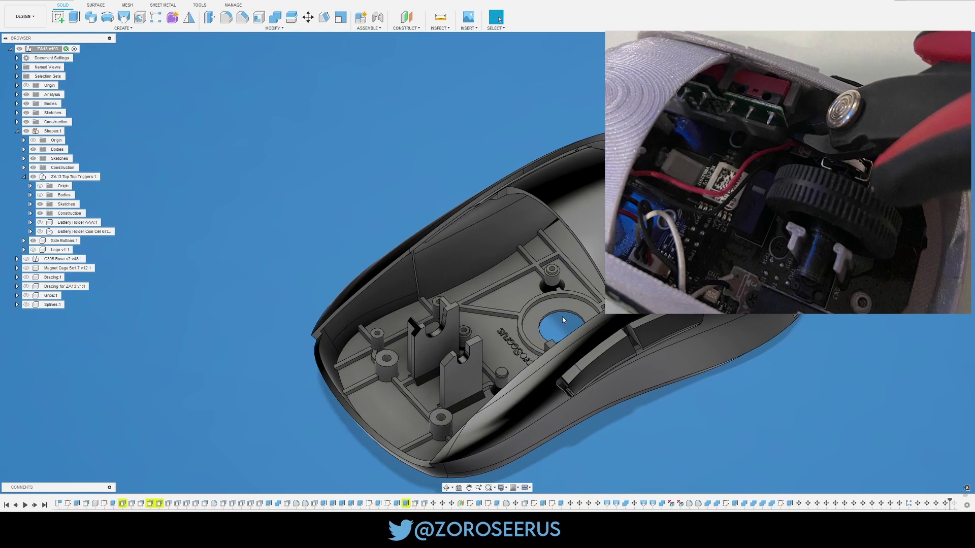
scroll(562, 315, down, 2)
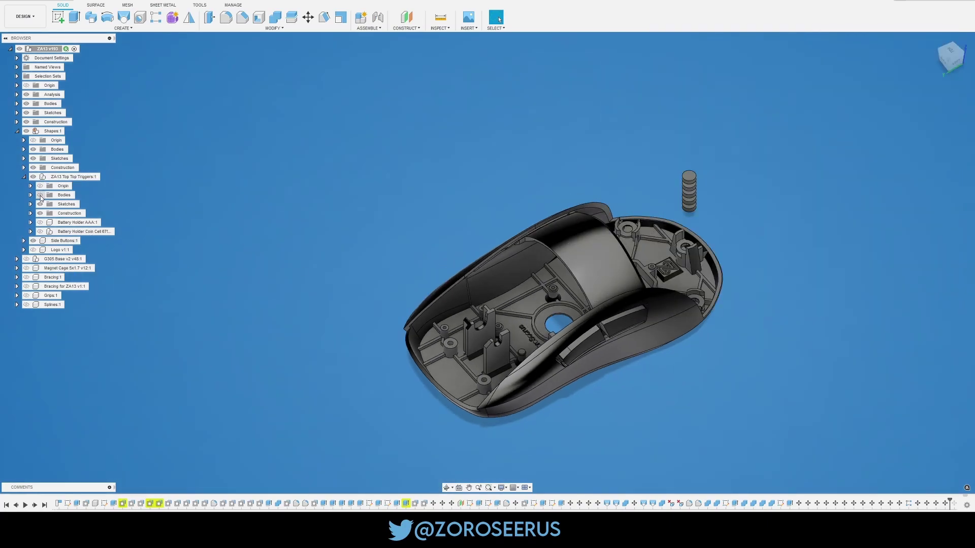
- Show the top shell bodies and hide the shell's inner bodies and the Side Buttons
click(40, 195)
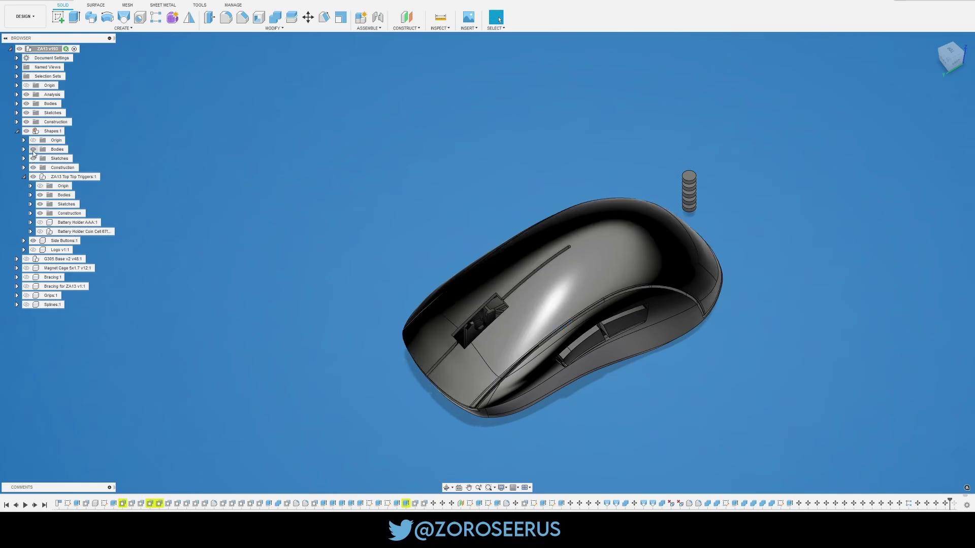
click(33, 149)
click(33, 241)
- Orbit to inspect the shell's underside, back side and top from several angles
shift+middle_drag(291, 200, 549, 386)
scroll(548, 431, up, 3)
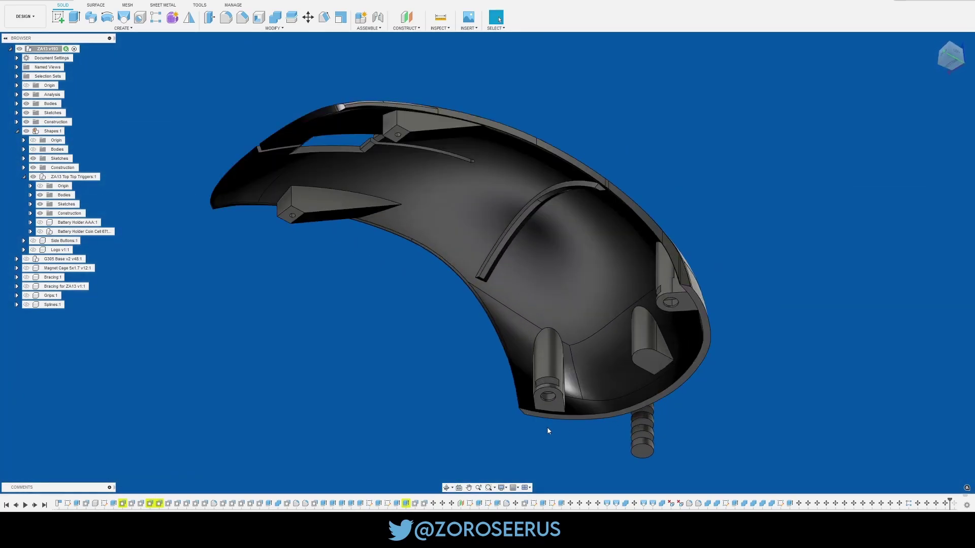
shift+middle_drag(548, 430, 784, 395)
scroll(575, 354, up, 3)
scroll(571, 355, down, 2)
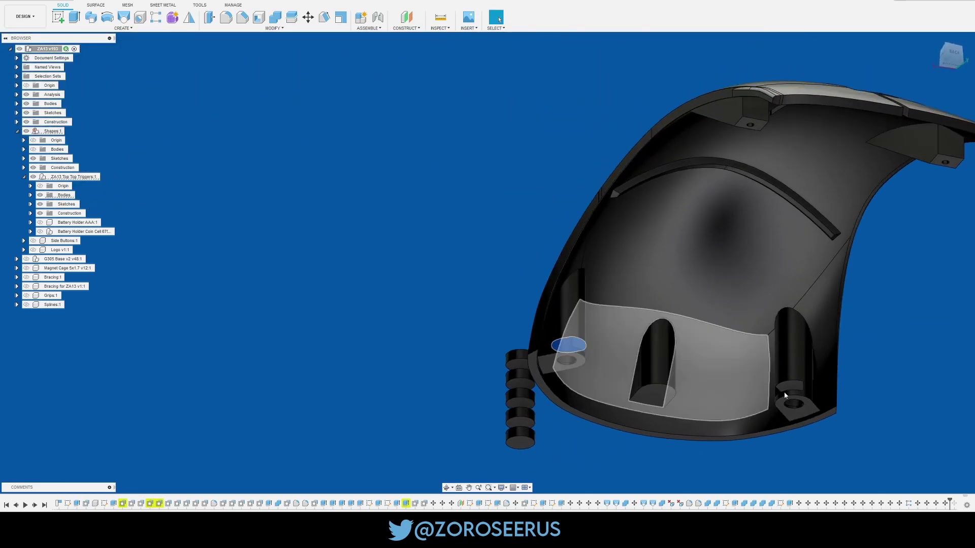
scroll(794, 388, up, 2)
scroll(553, 401, down, 4)
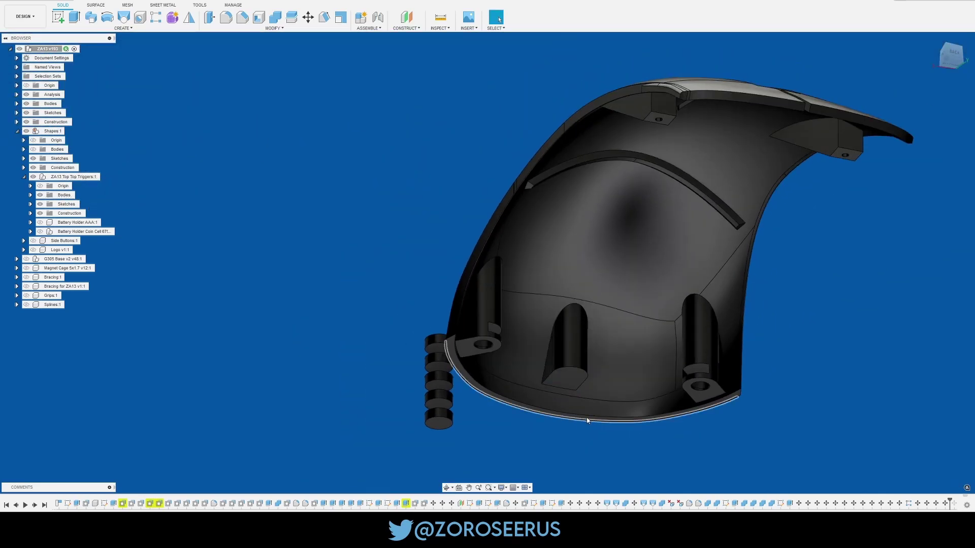
shift+middle_drag(586, 417, 578, 376)
scroll(576, 371, down, 3)
scroll(609, 396, up, 3)
- Orbit around the shell's left side to look inside at its screw bosses and ribs
shift+middle_drag(636, 416, 651, 412)
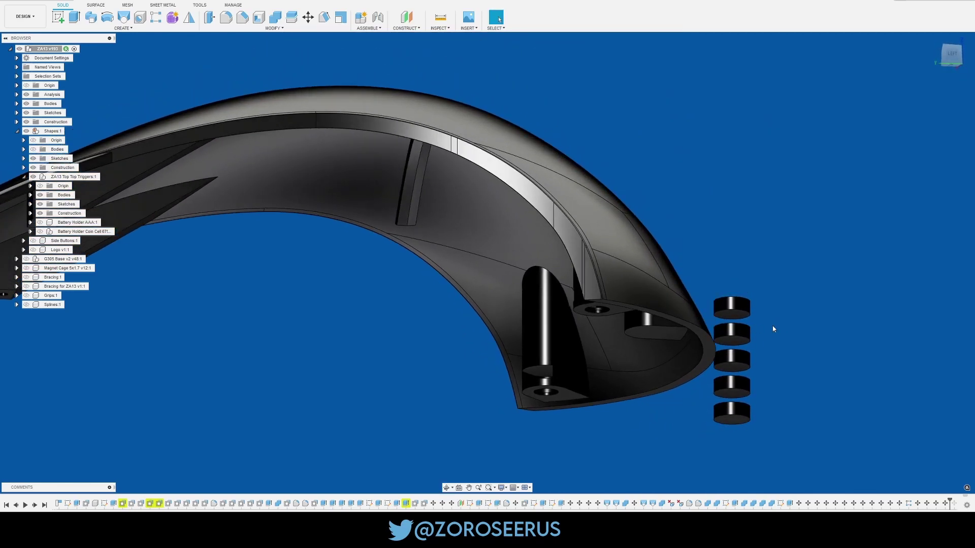
scroll(773, 329, down, 3)
scroll(651, 344, up, 4)
scroll(652, 347, down, 3)
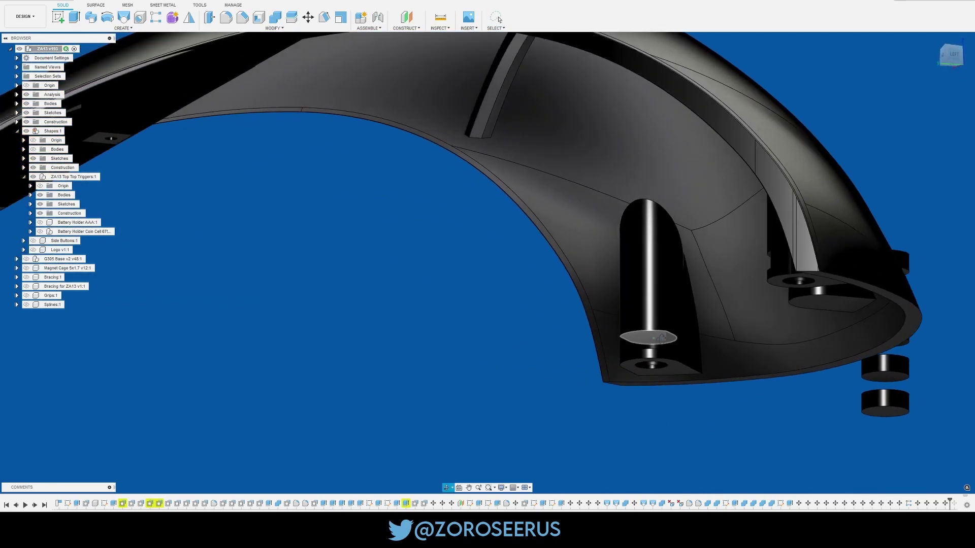
shift+middle_drag(652, 347, 658, 348)
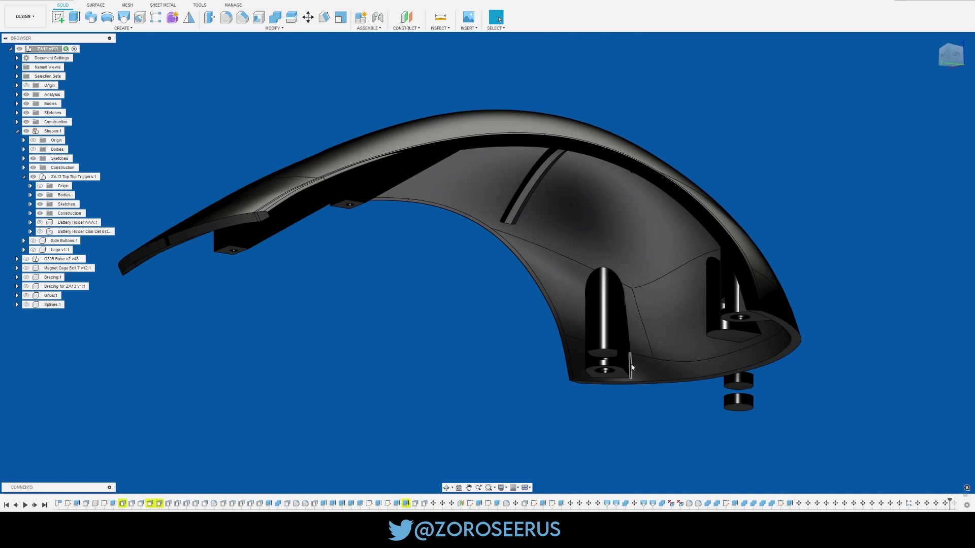
scroll(652, 374, down, 2)
scroll(612, 347, up, 4)
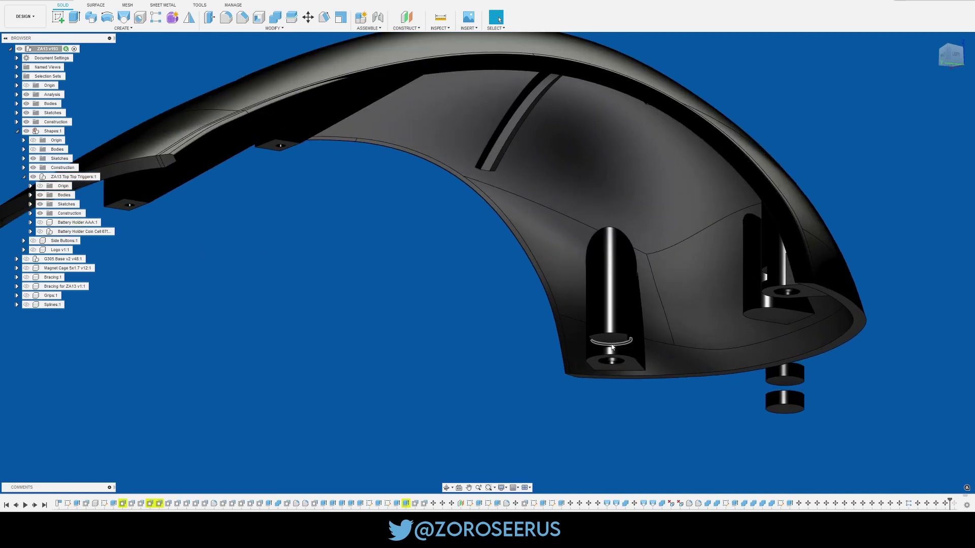
scroll(630, 337, down, 4)
shift+middle_drag(631, 337, 504, 257)
scroll(625, 324, up, 5)
scroll(475, 203, up, 5)
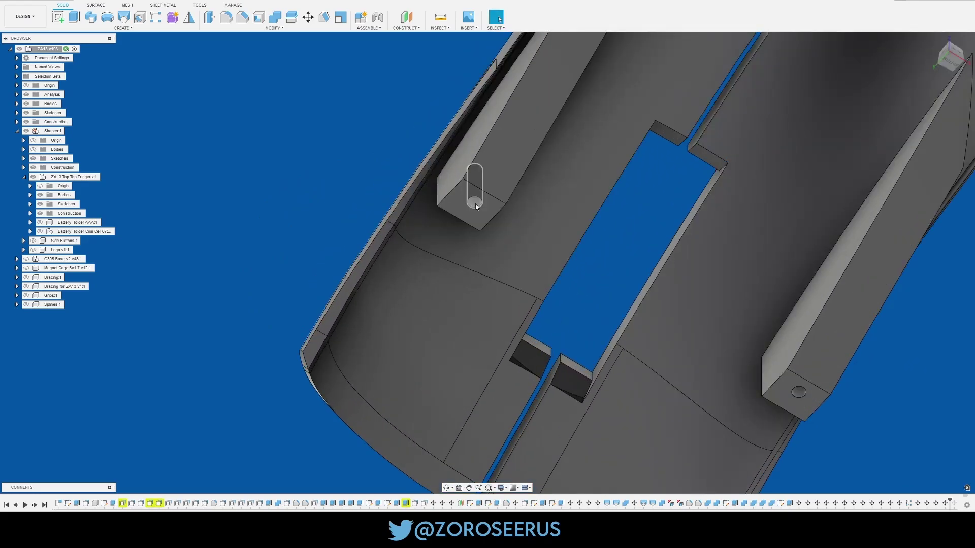
shift+middle_drag(620, 376, 660, 347)
scroll(716, 369, up, 2)
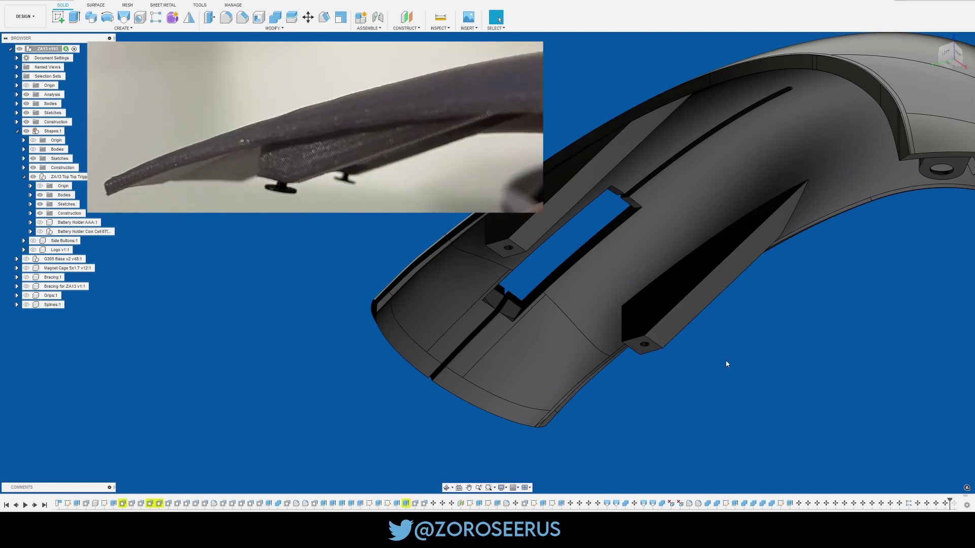
scroll(647, 346, up, 5)
scroll(648, 344, down, 3)
scroll(650, 347, up, 3)
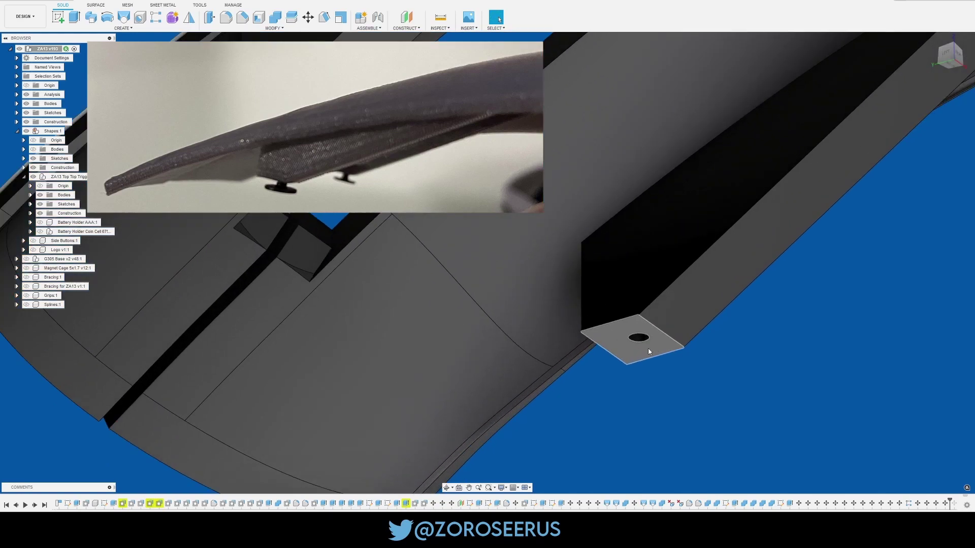
scroll(649, 350, down, 5)
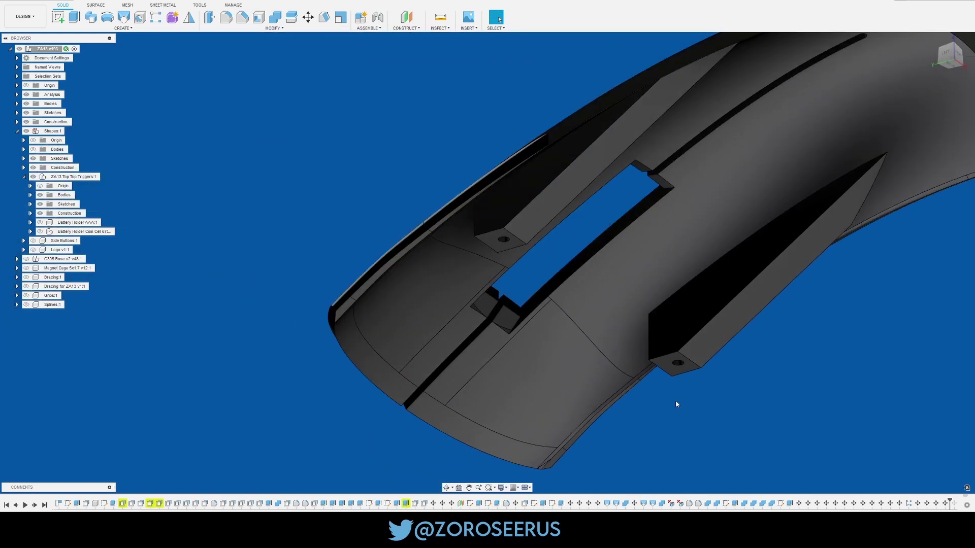
scroll(675, 400, down, 3)
scroll(655, 366, up, 4)
scroll(632, 320, down, 3)
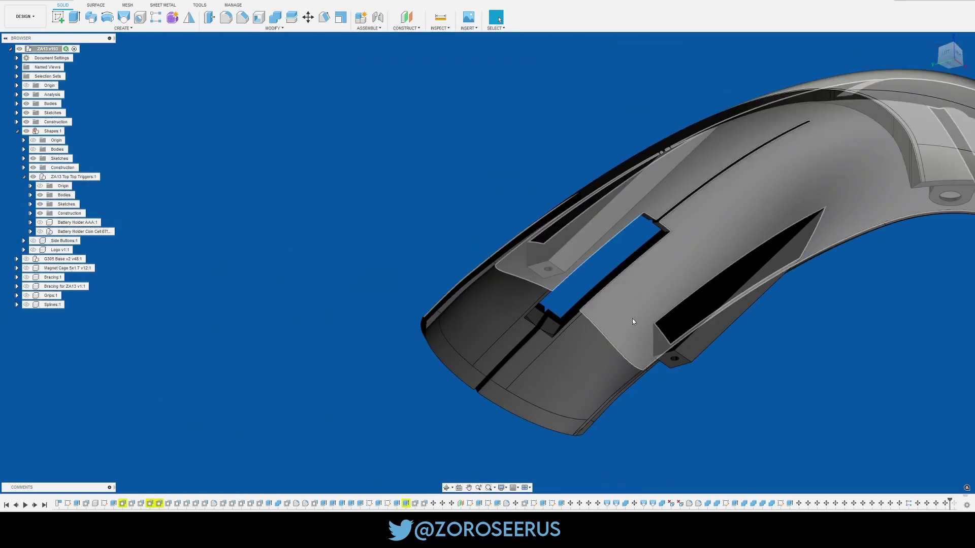
scroll(679, 364, up, 3)
scroll(679, 364, up, 1)
scroll(681, 366, down, 4)
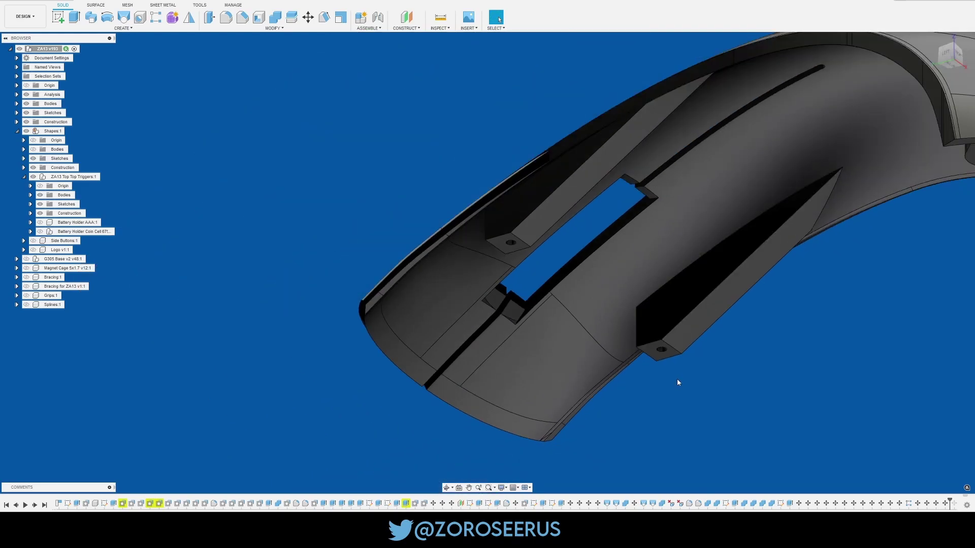
scroll(668, 376, up, 2)
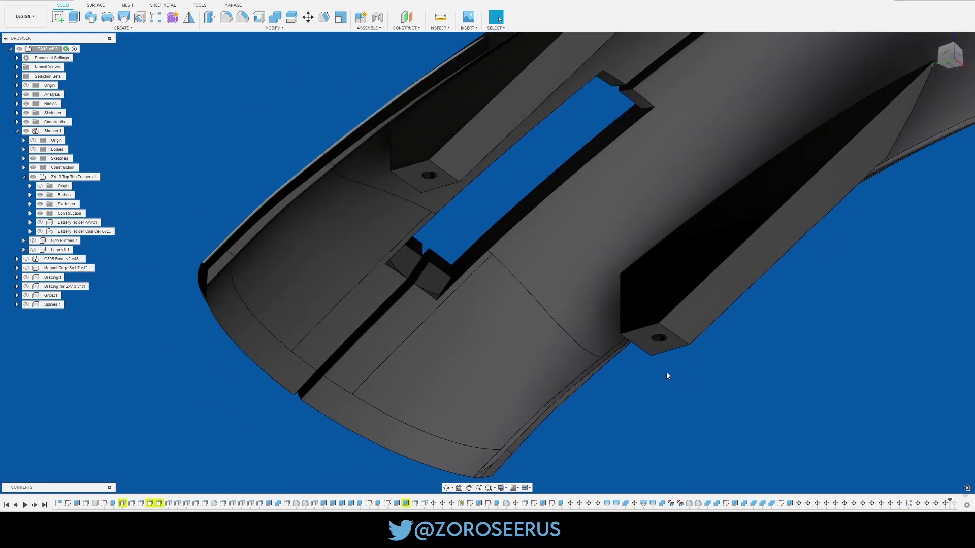
scroll(665, 375, down, 1)
scroll(413, 304, down, 3)
scroll(556, 342, up, 1)
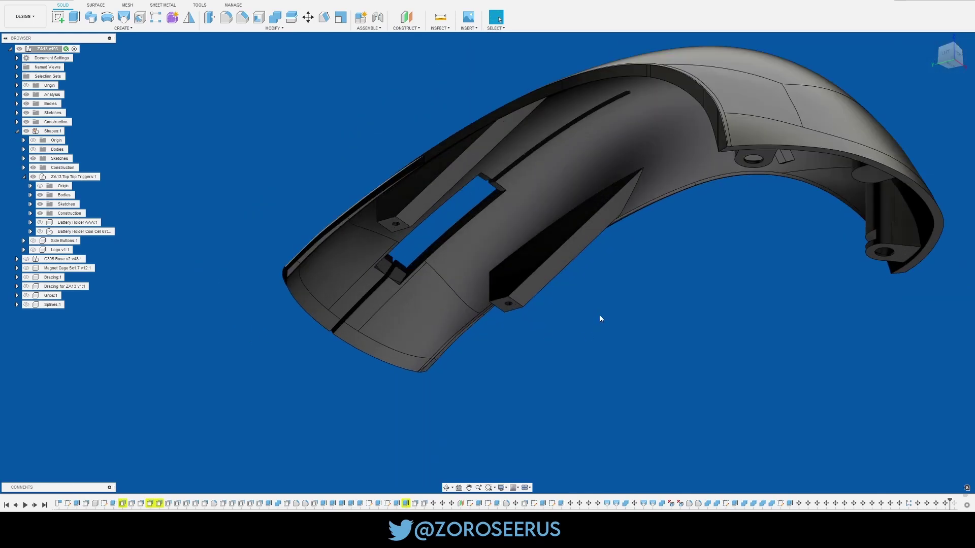
- Show the hidden Bodies under Shapes:1 and frame the assembled mouse from the side
shift+middle_drag(600, 319, 178, 238)
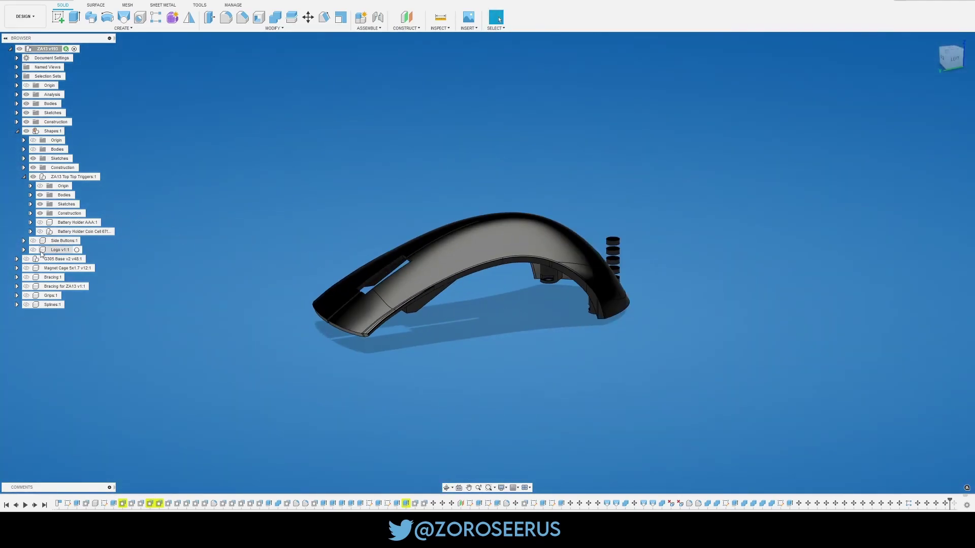
click(33, 150)
mouse_move(355, 253)
shift+middle_down()
mouse_move(417, 167)
mouse_move(386, 244)
mouse_move(494, 300)
shift+middle_up()
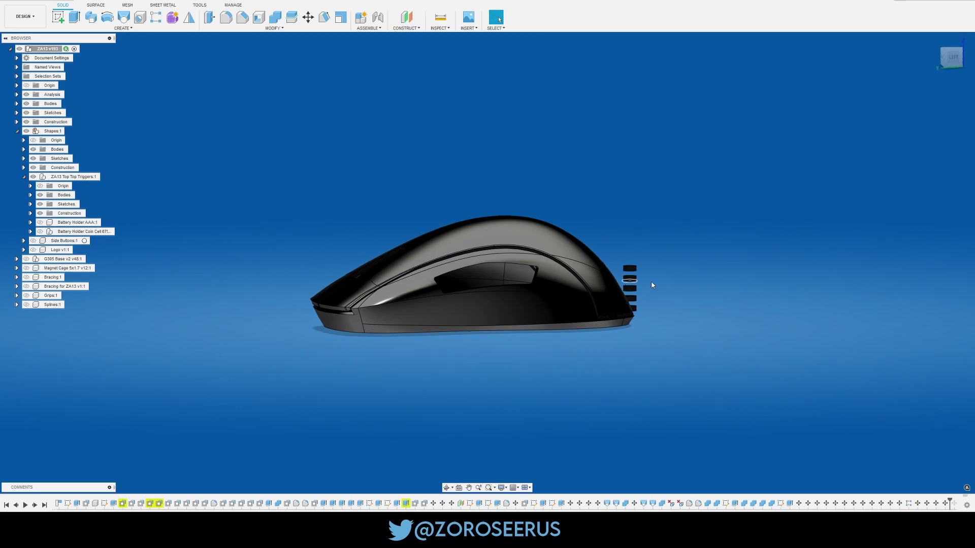
middle_drag(652, 286, 514, 300)
scroll(514, 300, up, 8)
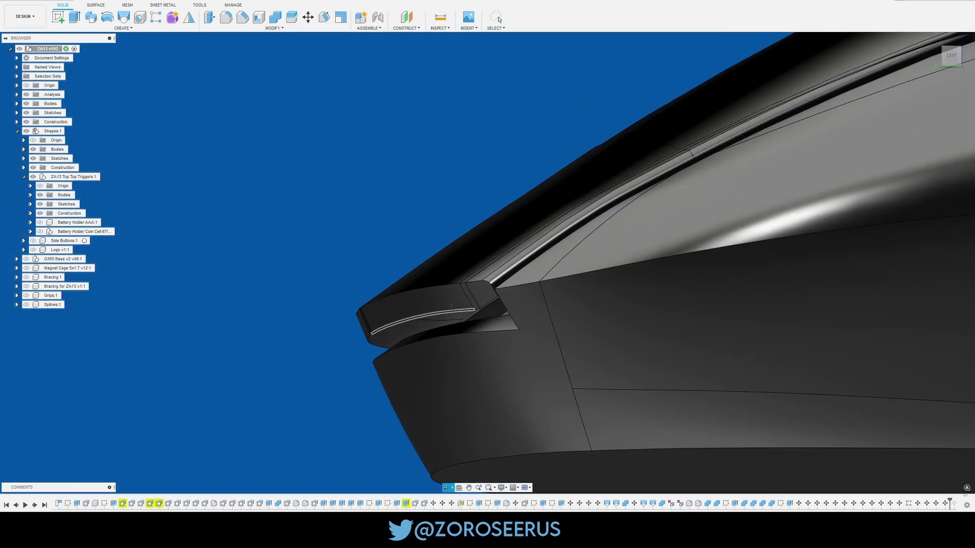
scroll(280, 345, down, 10)
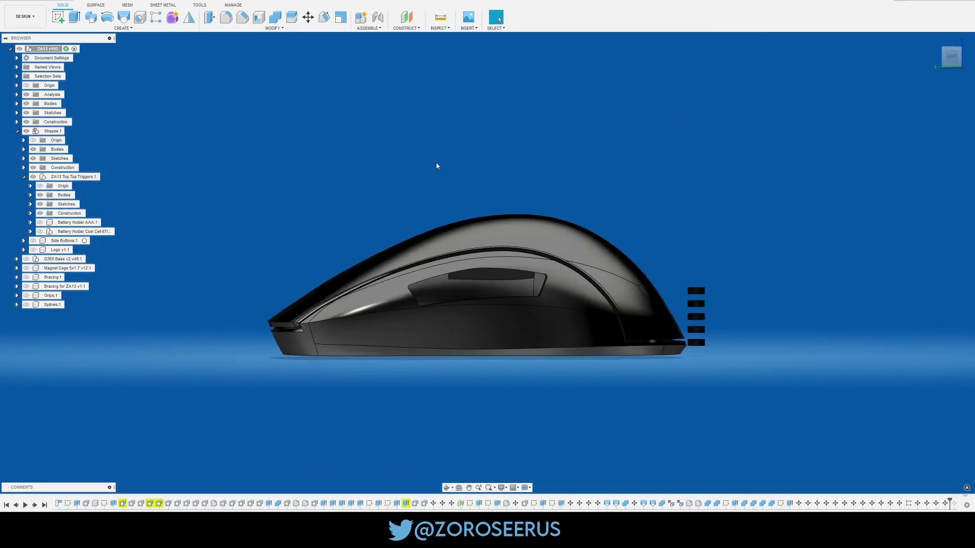
- Move the top shell with a 0.5° X-angle tilt and a slight downward nudge onto the base
key(m)
click(553, 227)
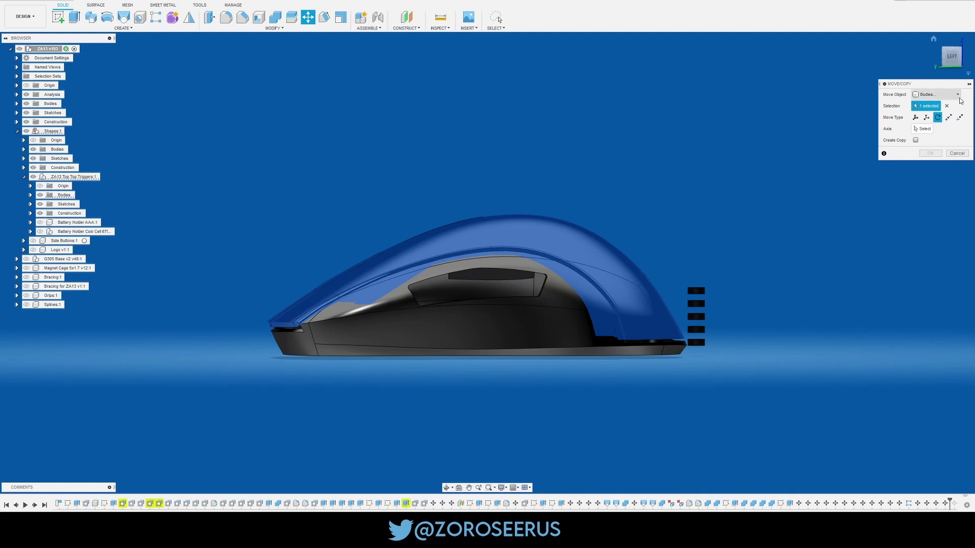
click(952, 57)
drag(762, 316, 766, 317)
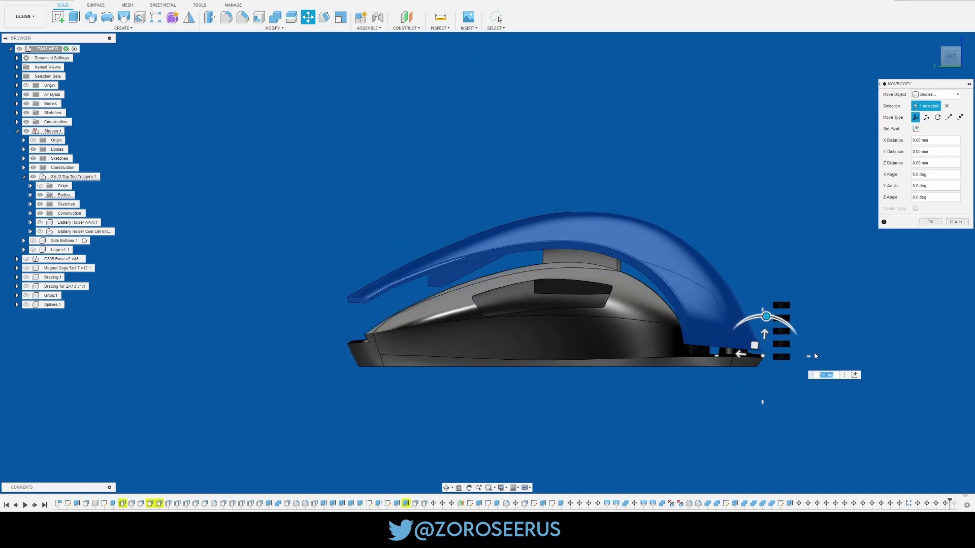
text(.5)
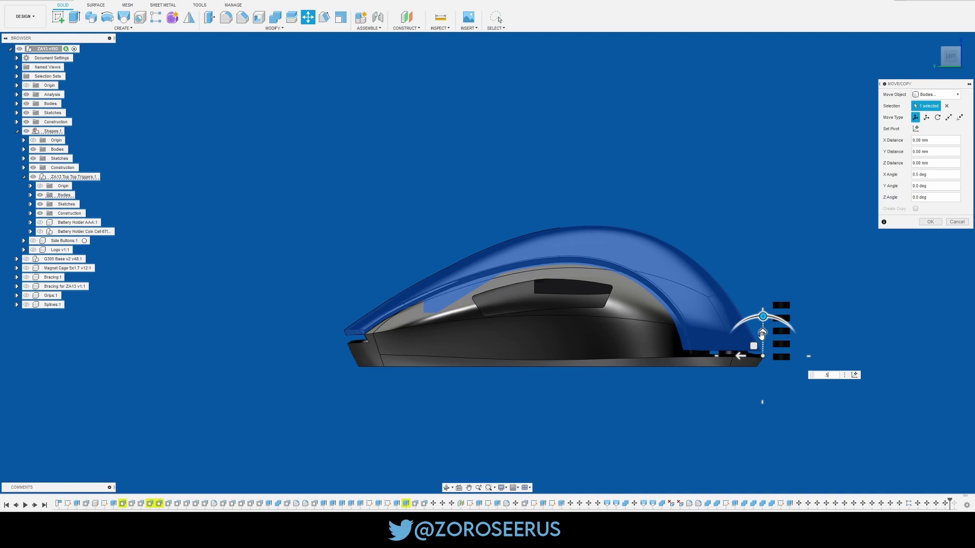
drag(755, 346, 757, 347)
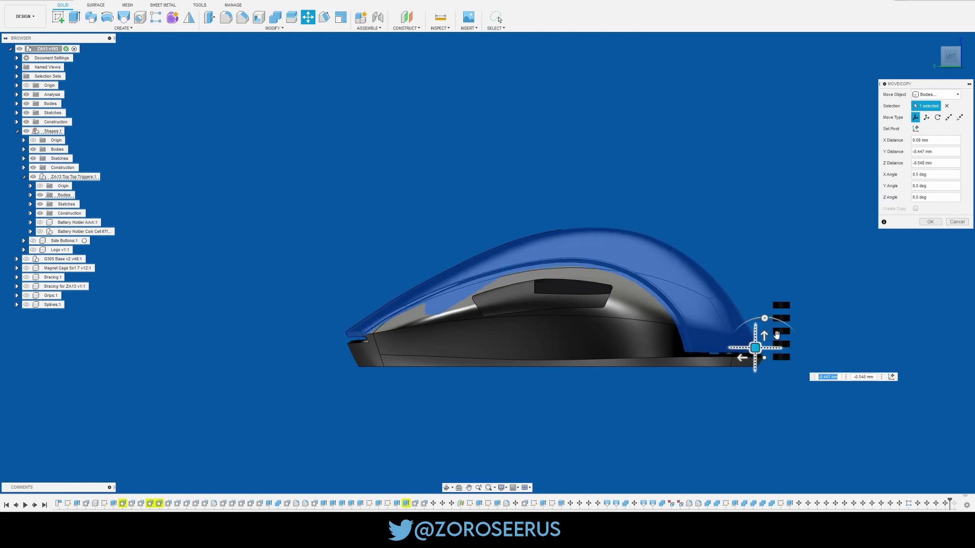
click(937, 225)
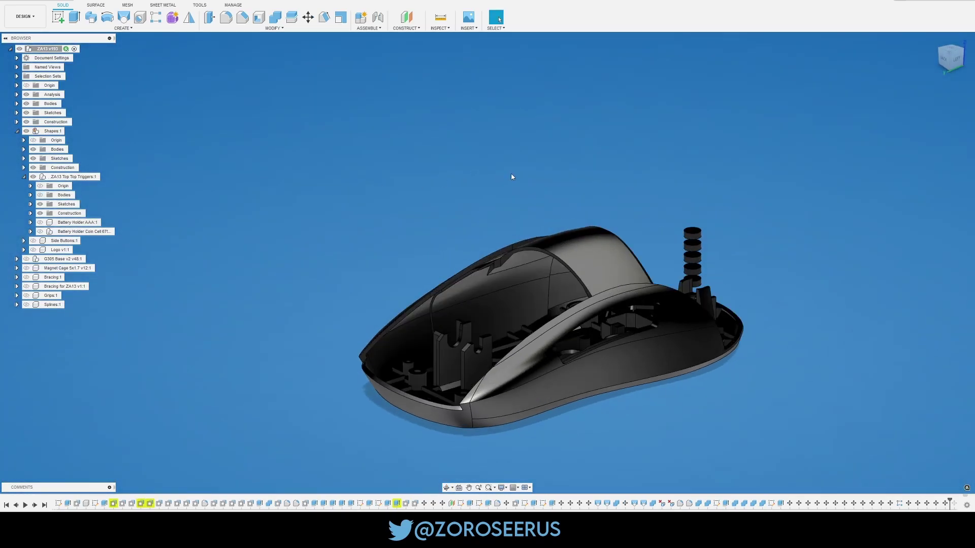
- Look down into the mouse interior and make Battery Holder AAA:1 visible
shift+middle_drag(512, 176, 564, 338)
scroll(564, 338, up, 6)
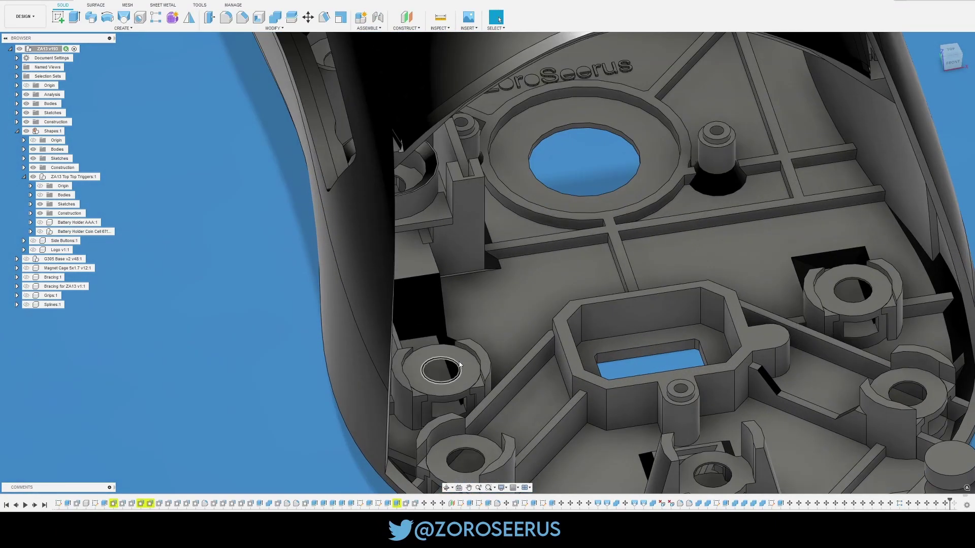
click(833, 300)
scroll(740, 276, down, 5)
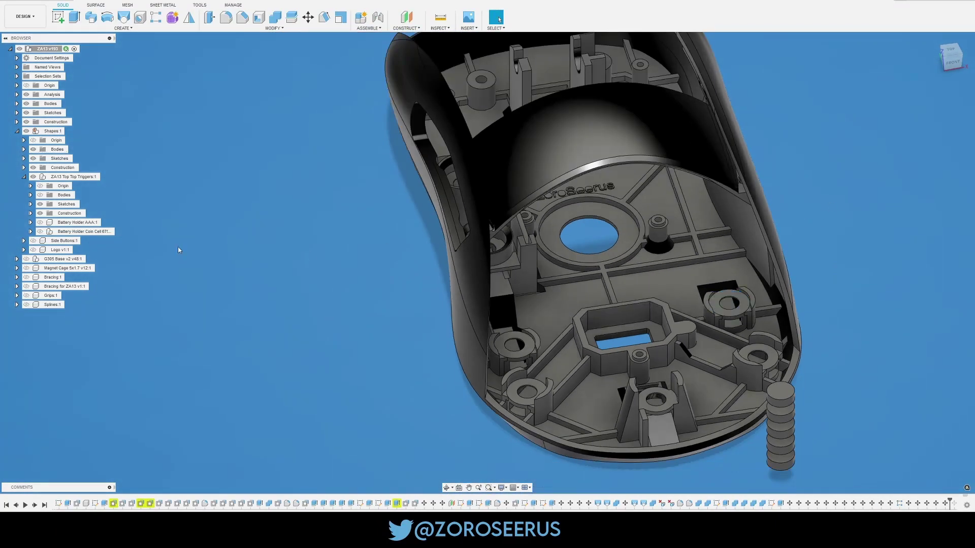
click(40, 222)
- Inspect the battery holder's curved cut face and semicircular face from the side
shift+middle_drag(659, 260, 609, 254)
scroll(597, 254, up, 6)
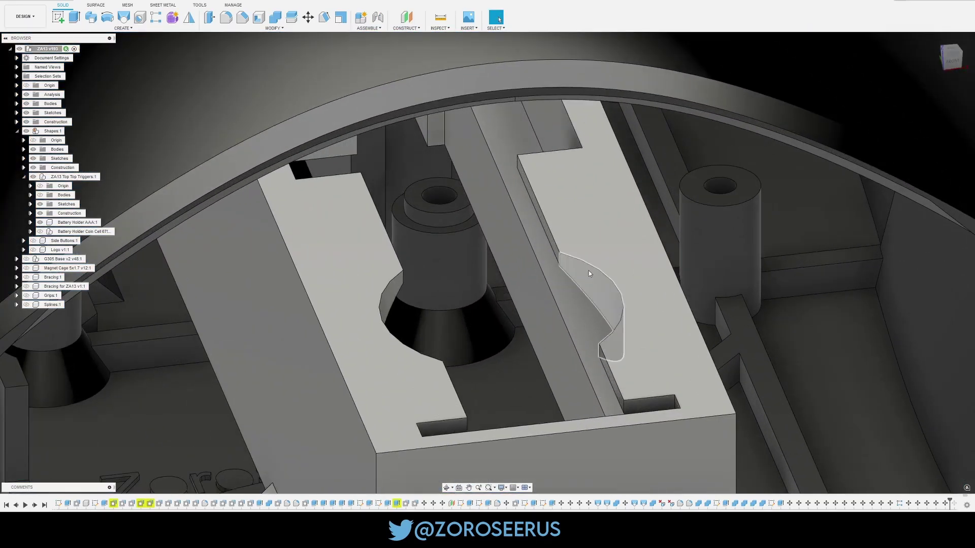
click(588, 270)
scroll(589, 270, down, 6)
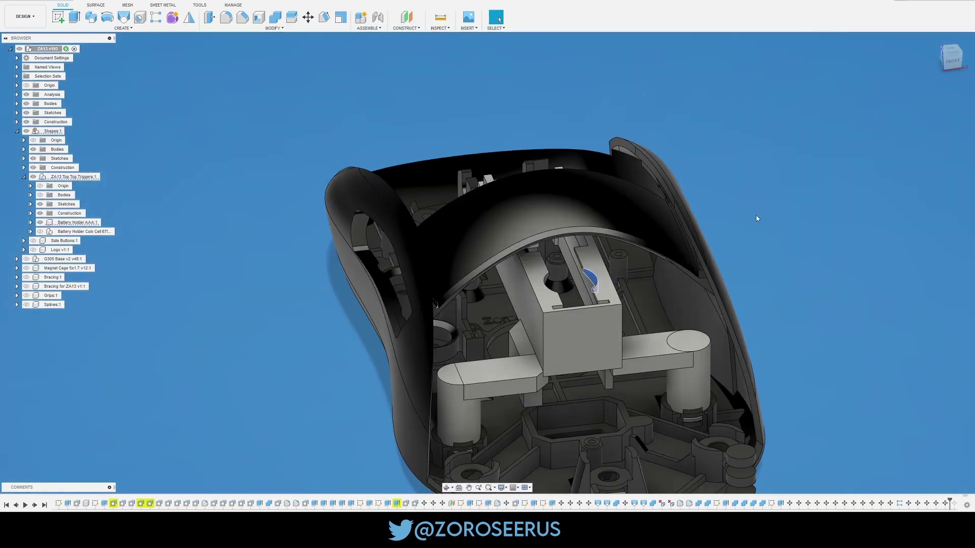
shift+middle_drag(766, 238, 610, 280)
scroll(607, 274, up, 6)
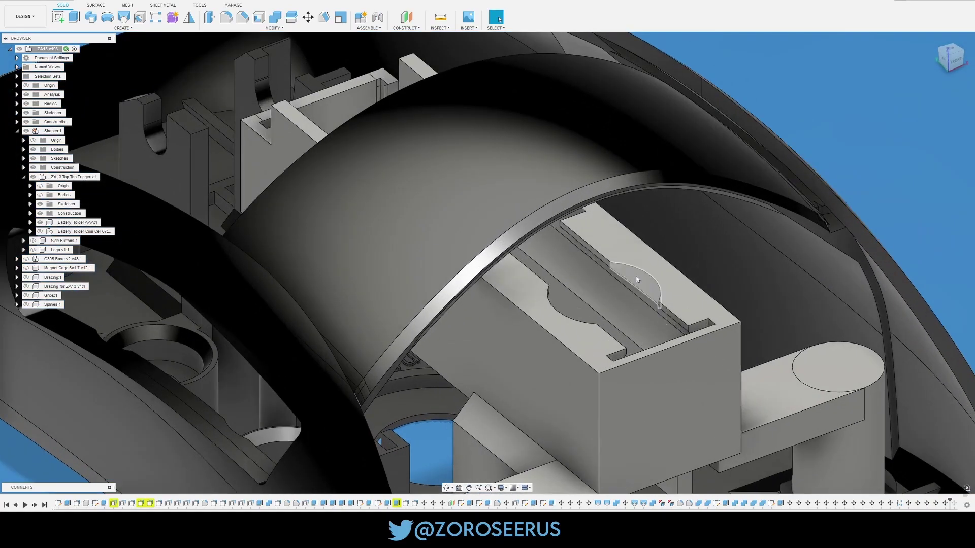
scroll(647, 282, up, 3)
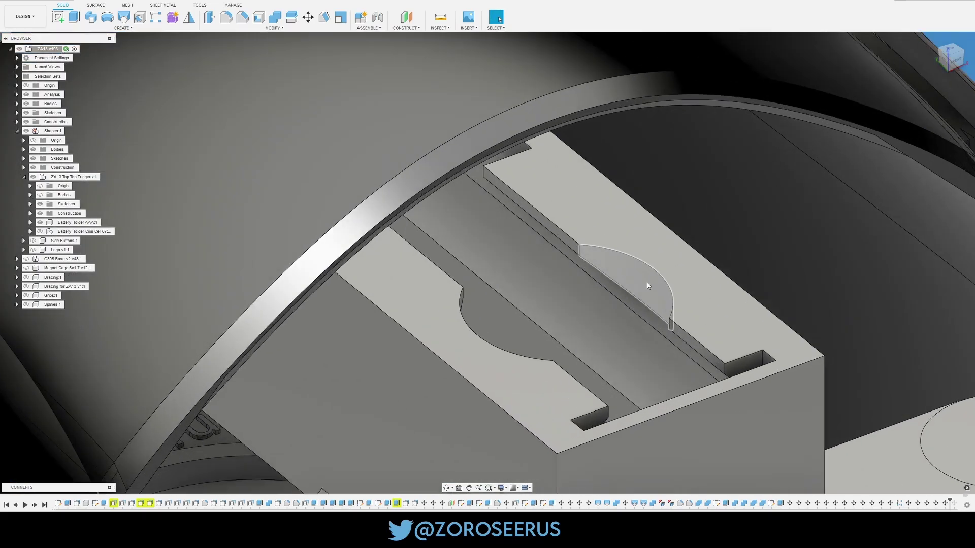
click(647, 283)
scroll(648, 285, down, 4)
shift+middle_drag(649, 286, 675, 382)
scroll(659, 291, down, 5)
scroll(662, 304, up, 8)
scroll(711, 399, up, 5)
scroll(708, 325, down, 6)
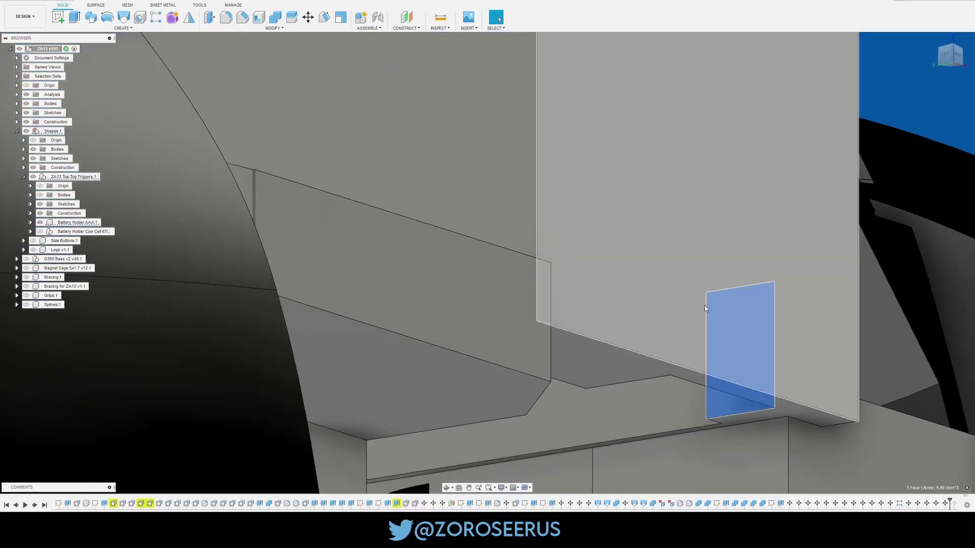
- Orbit above the holder box to view it from higher and top-down angles
shift+middle_drag(707, 327, 687, 249)
scroll(685, 267, up, 3)
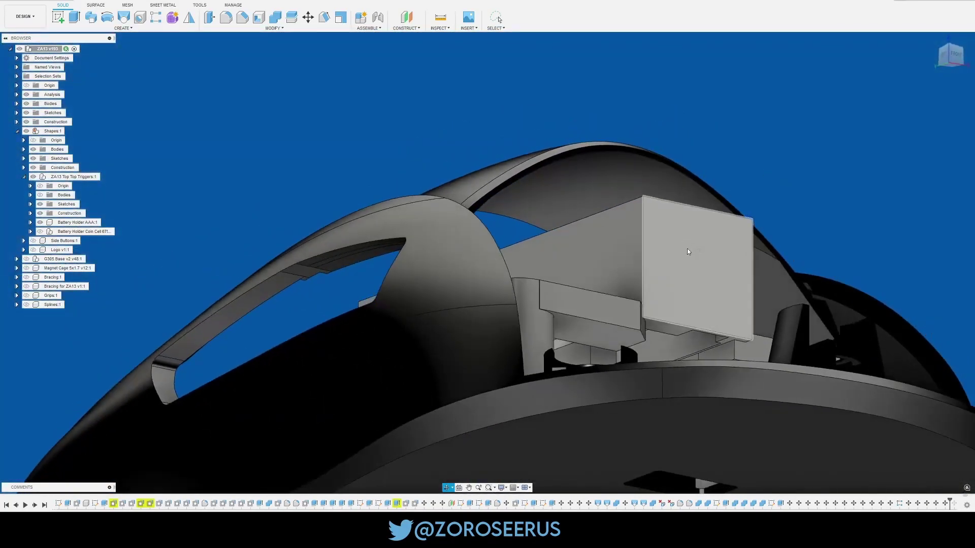
scroll(648, 351, up, 5)
shift+middle_drag(642, 349, 698, 232)
scroll(634, 266, down, 5)
shift+middle_drag(635, 266, 629, 297)
scroll(626, 258, up, 5)
scroll(626, 260, down, 2)
scroll(628, 258, down, 4)
scroll(617, 257, up, 4)
scroll(629, 297, up, 3)
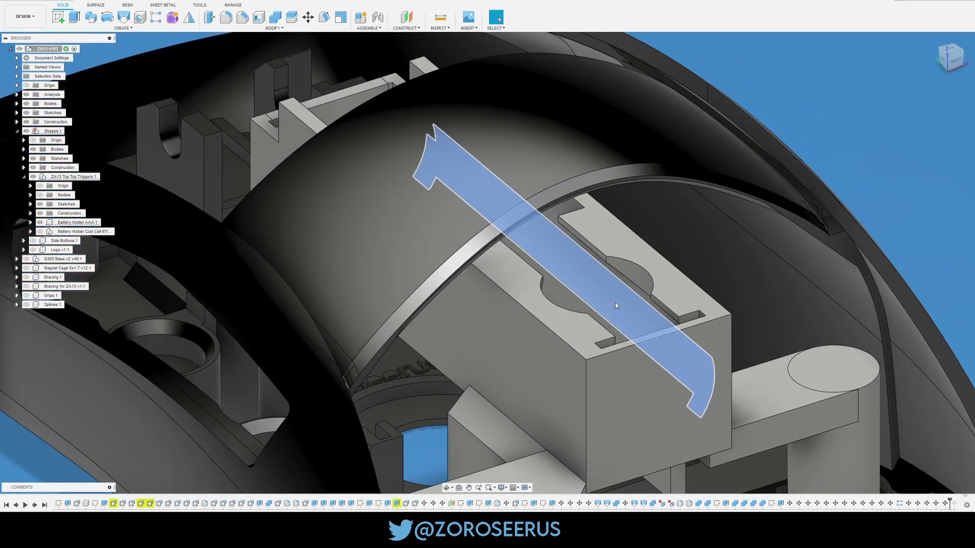
scroll(618, 304, down, 5)
mouse_move(617, 304)
shift+middle_down()
mouse_move(622, 284)
mouse_move(615, 308)
shift+middle_up()
scroll(614, 308, up, 3)
scroll(614, 308, down, 6)
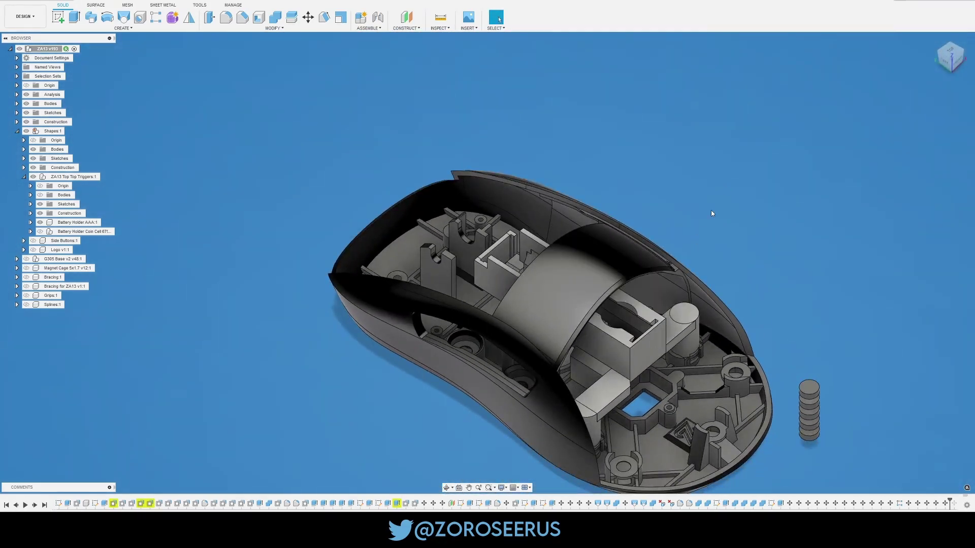
scroll(635, 321, up, 3)
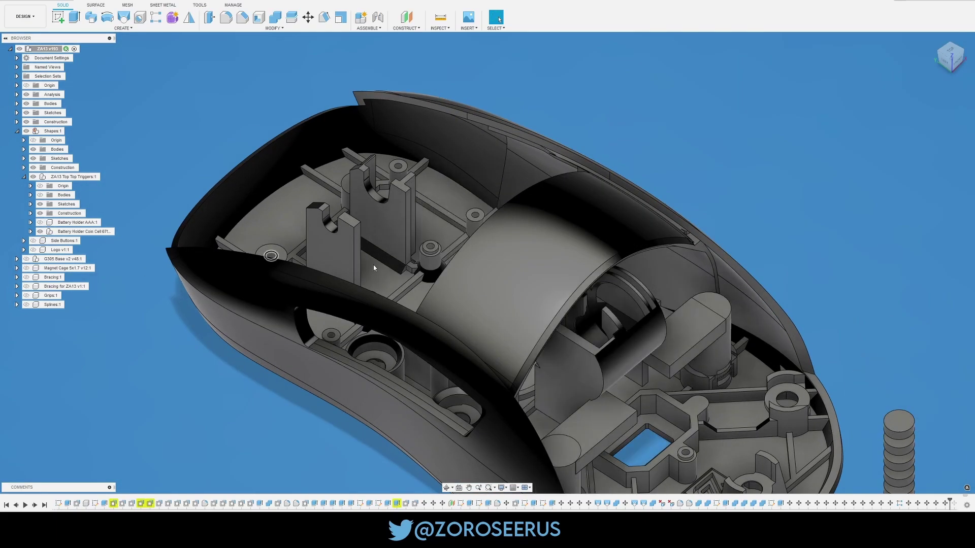
scroll(609, 305, down, 4)
shift+middle_drag(609, 305, 583, 304)
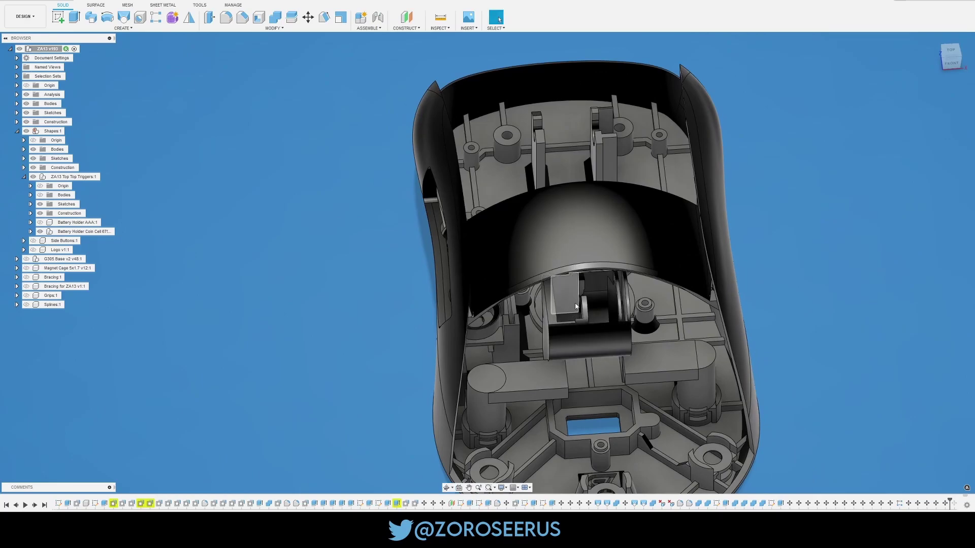
scroll(568, 292, up, 3)
scroll(642, 282, down, 1)
scroll(641, 281, up, 3)
mouse_move(642, 280)
shift+middle_down()
mouse_move(495, 302)
mouse_move(698, 237)
mouse_move(635, 339)
mouse_move(630, 285)
mouse_move(660, 315)
mouse_move(649, 355)
mouse_move(624, 284)
mouse_move(610, 290)
mouse_move(604, 310)
mouse_move(599, 295)
mouse_move(609, 284)
mouse_move(614, 300)
mouse_move(639, 264)
shift+middle_up()
scroll(494, 302, down, 1)
scroll(495, 303, down, 3)
scroll(602, 290, down, 3)
scroll(609, 305, up, 4)
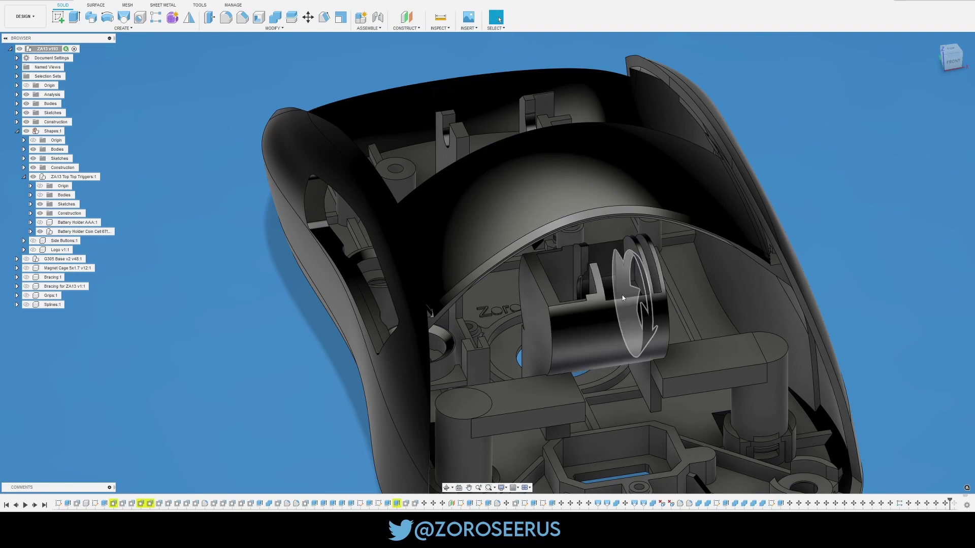
shift+middle_drag(622, 295, 601, 262)
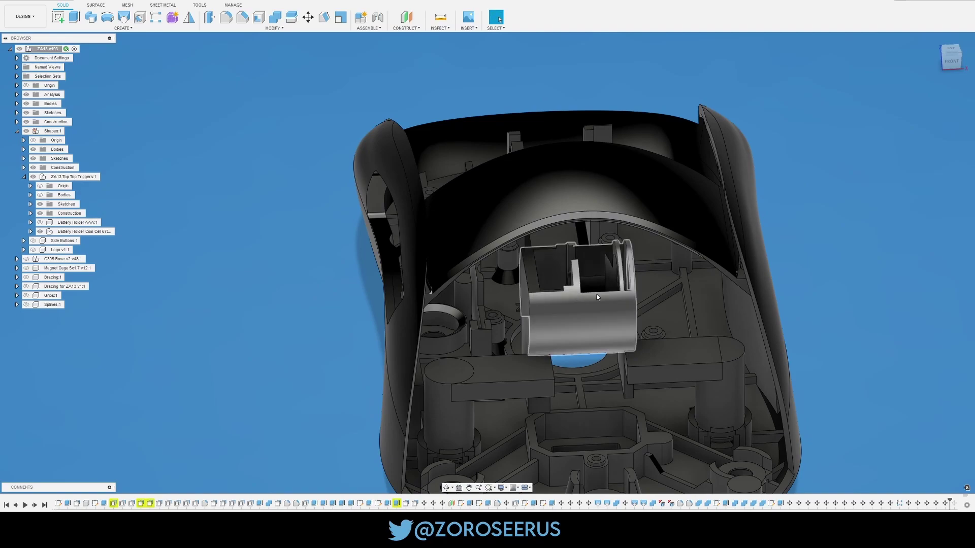
shift+middle_drag(590, 302, 651, 261)
scroll(629, 308, down, 5)
scroll(644, 317, up, 2)
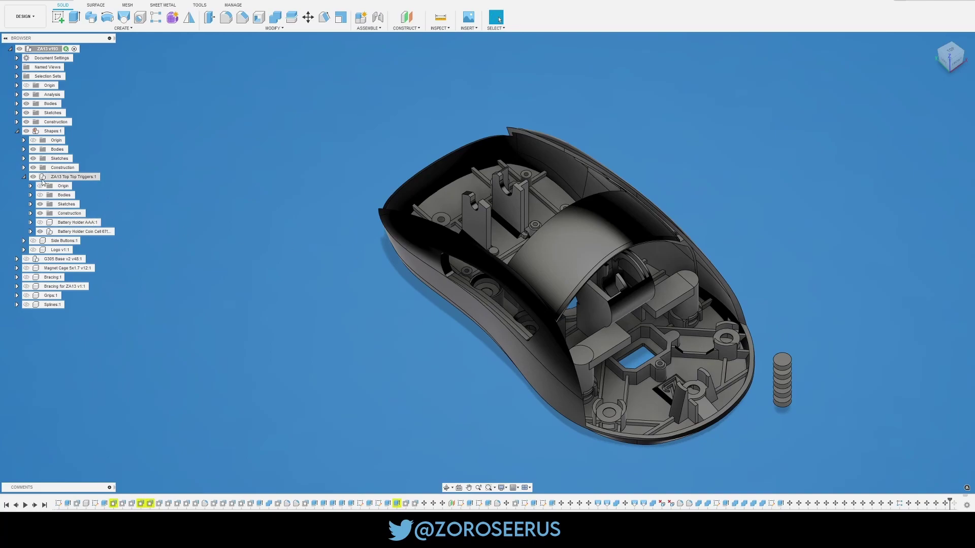